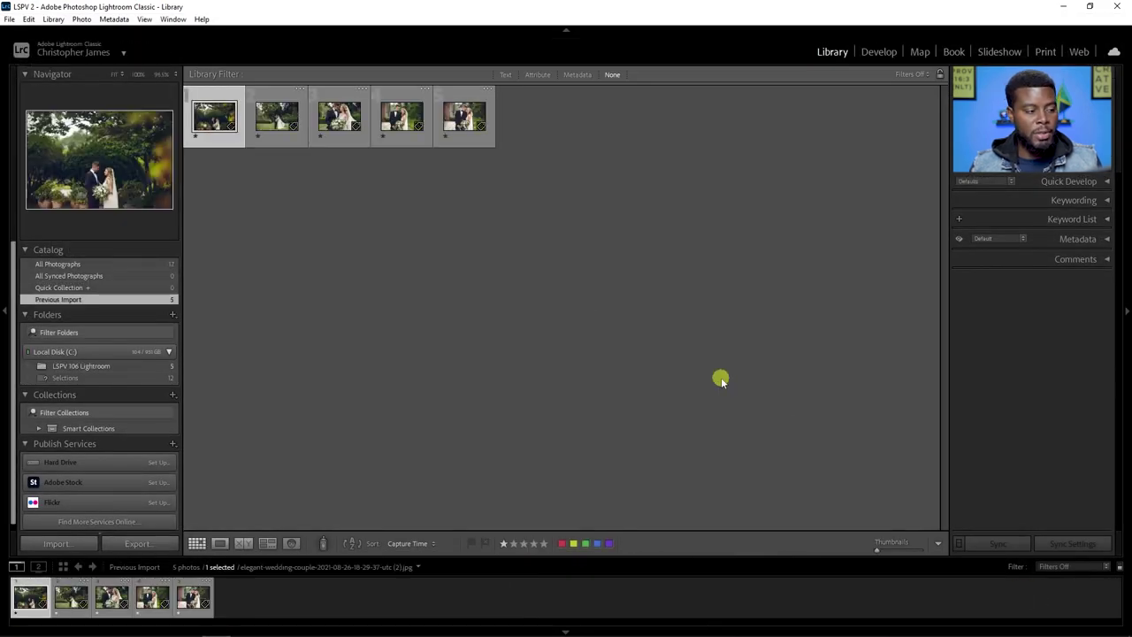
- Enlarge the grid thumbnails, select the first wedding photo and open it in Develop
drag(874, 549, 908, 550)
drag(935, 416, 936, 332)
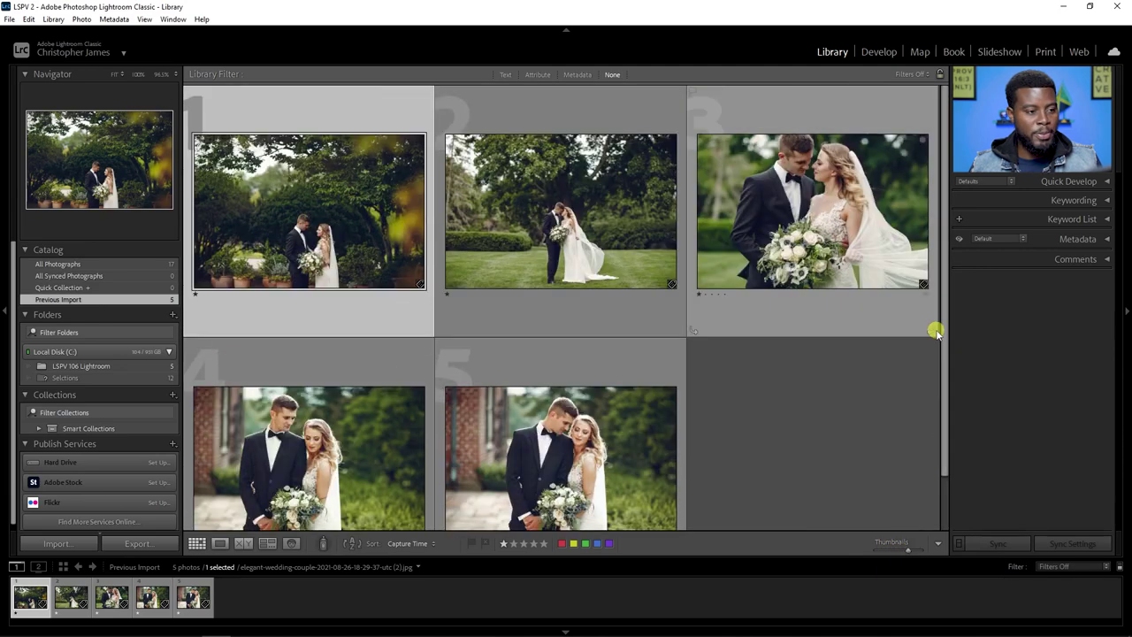
click(862, 427)
click(329, 287)
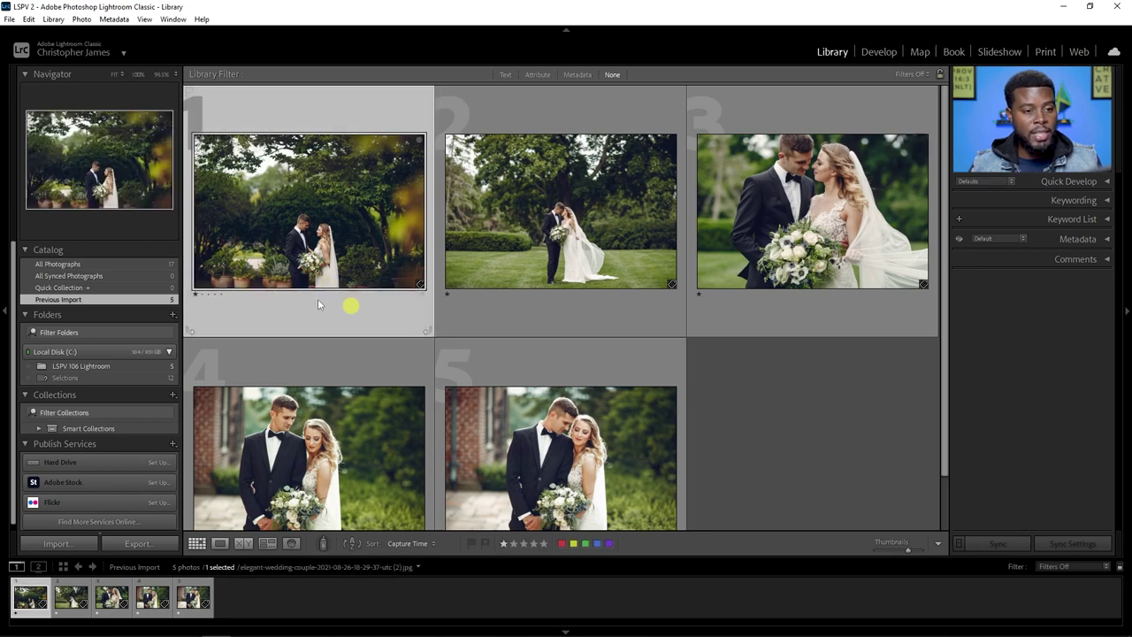
click(879, 52)
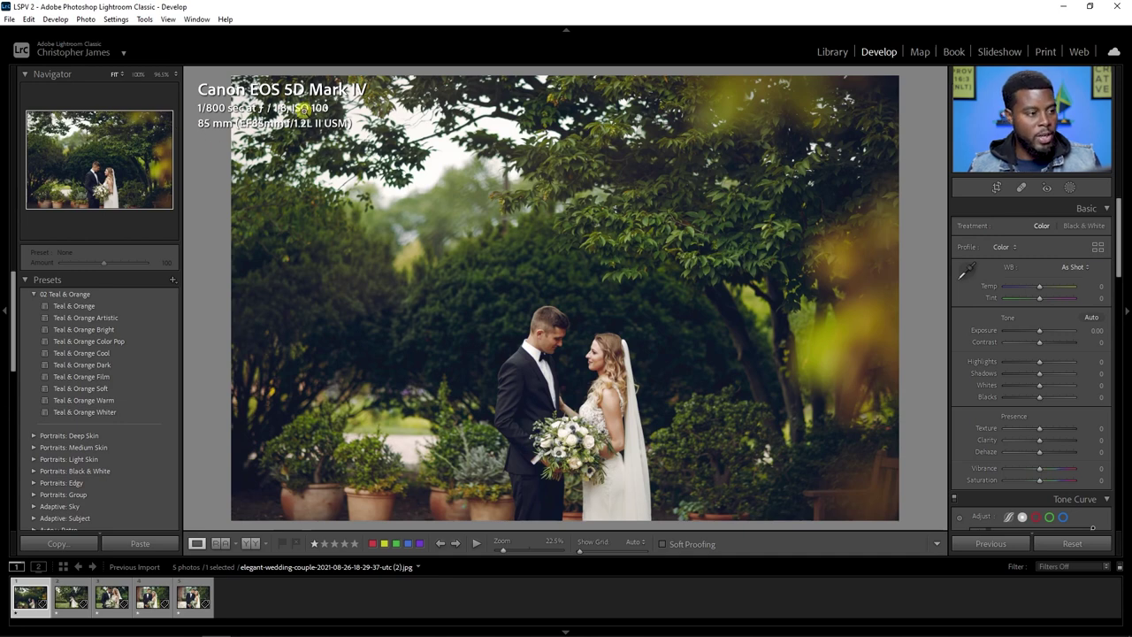
- Hide the info overlay and browse all five photos, ending on the couple kissing on the lawn
key(i)
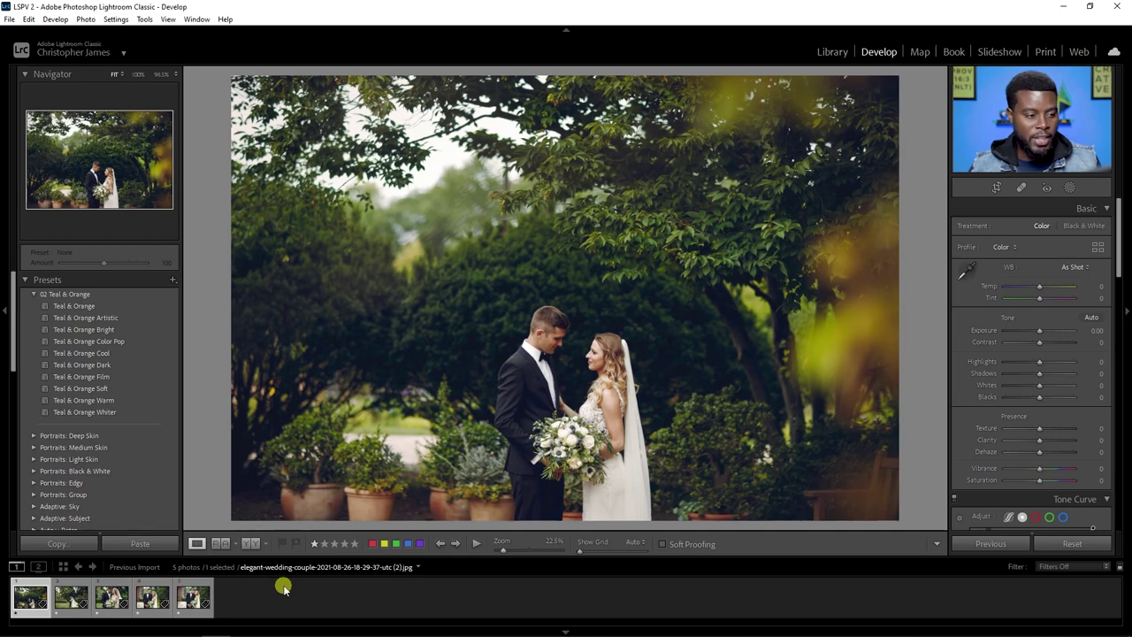
key(Right)
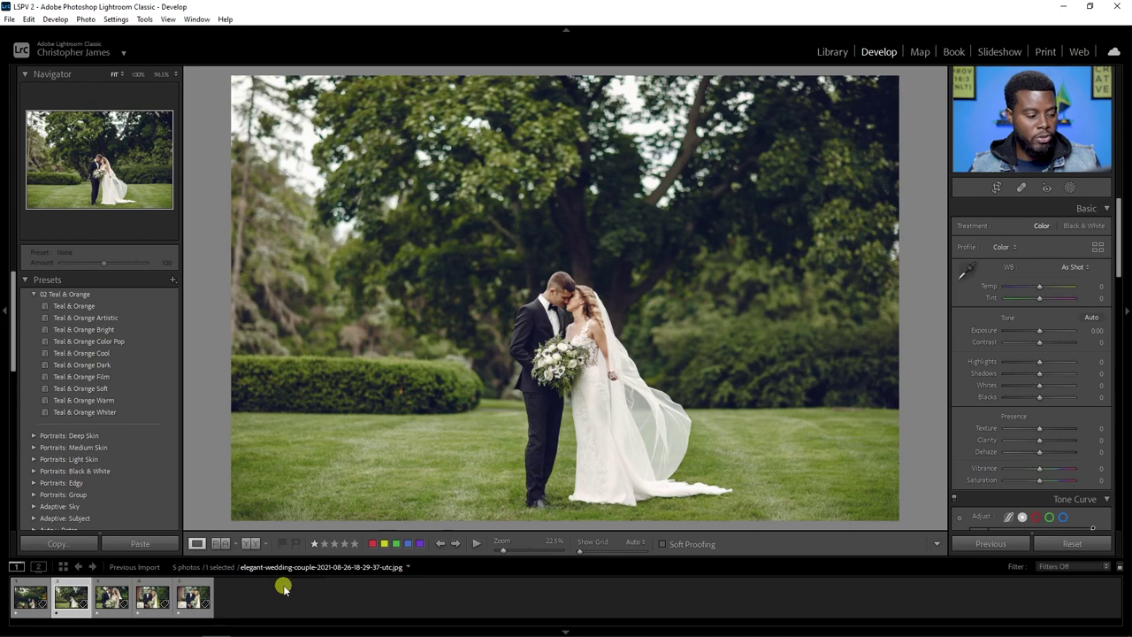
key(Right)
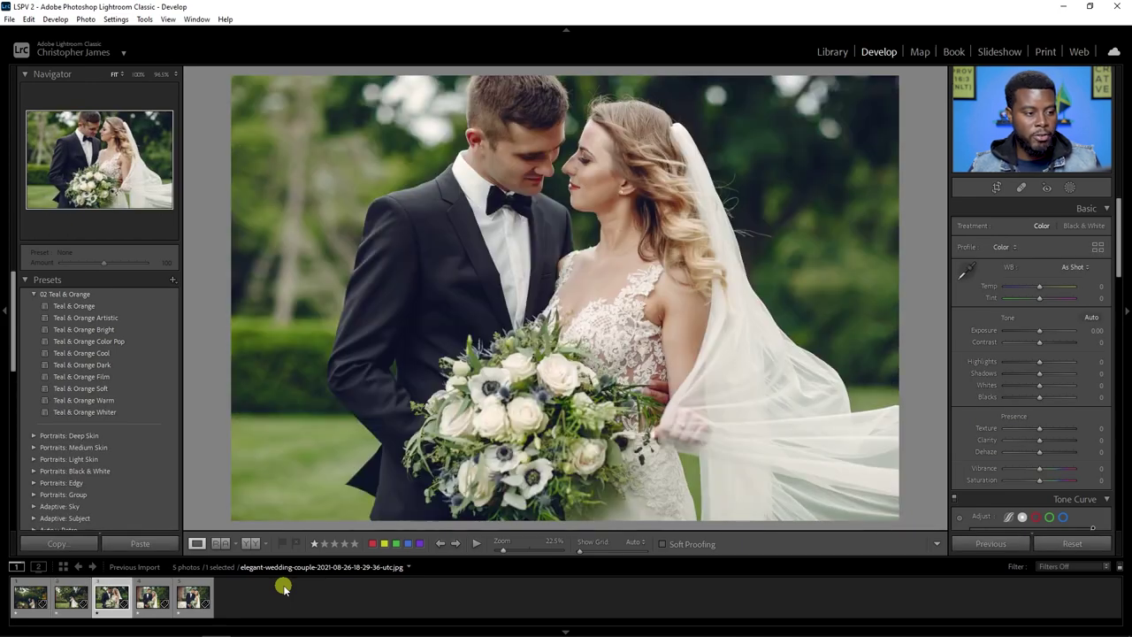
key(Right)
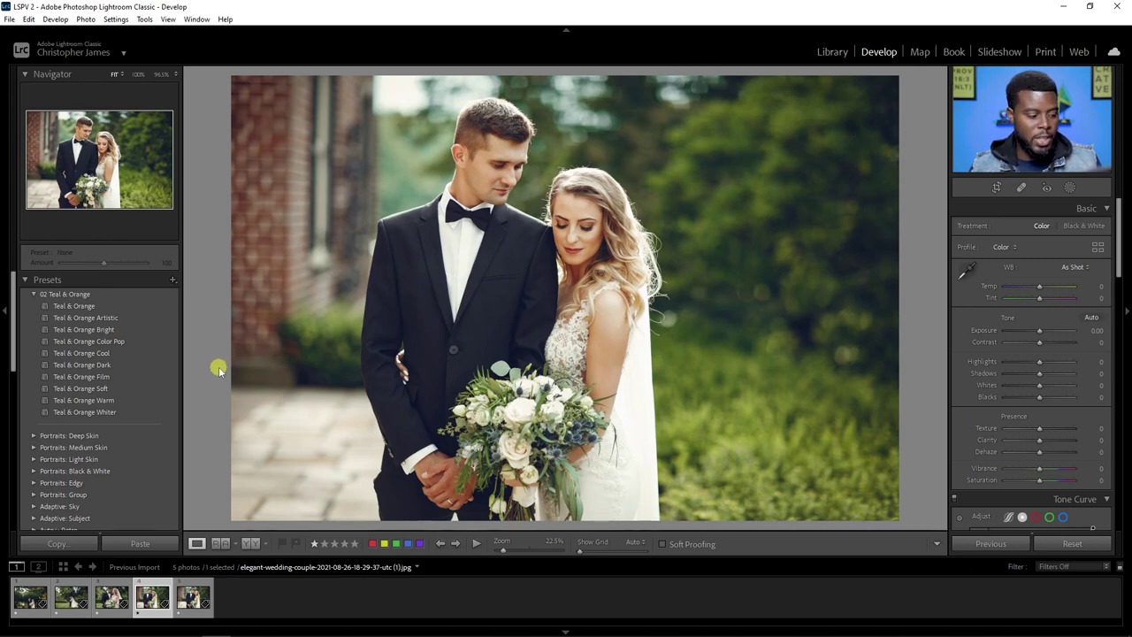
key(Right)
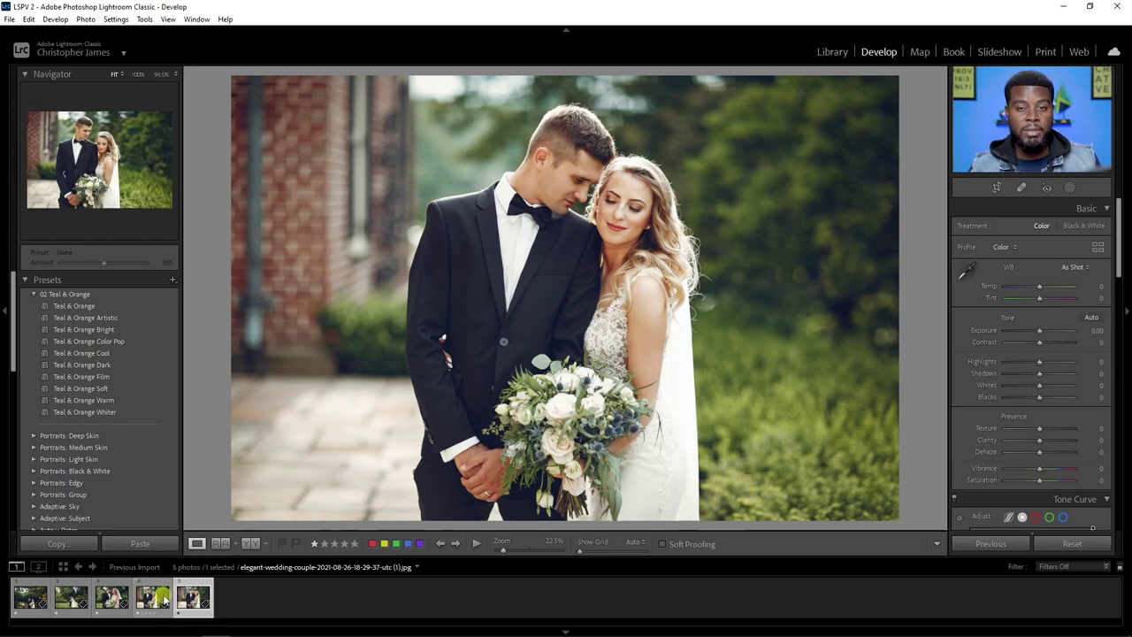
click(161, 590)
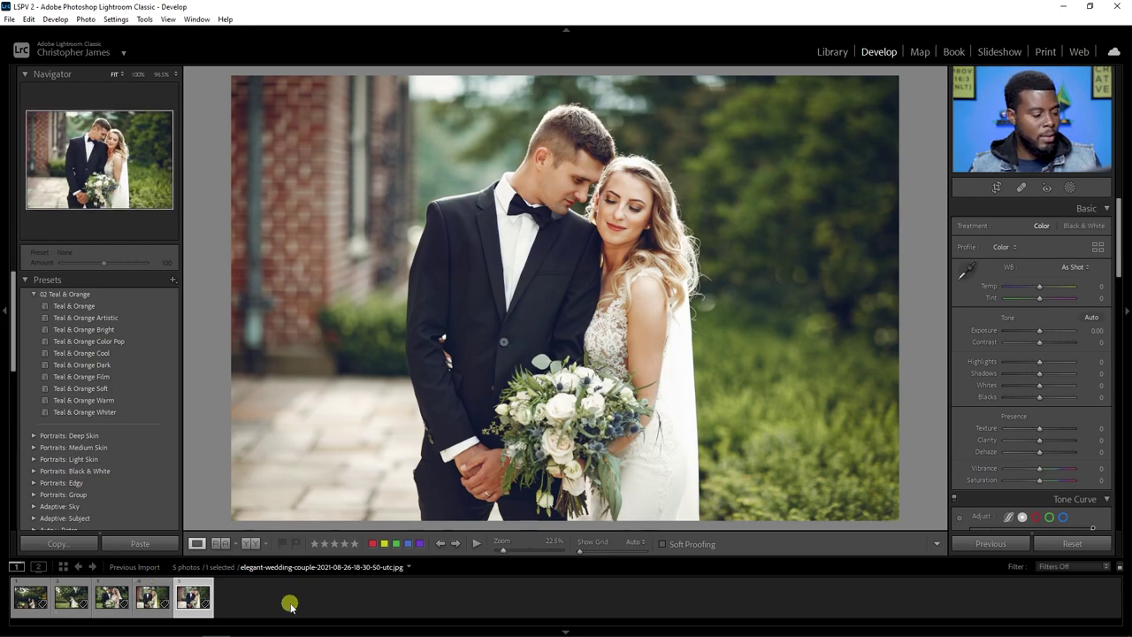
key(Left)
key(Left)
key(Left)
key(Left)
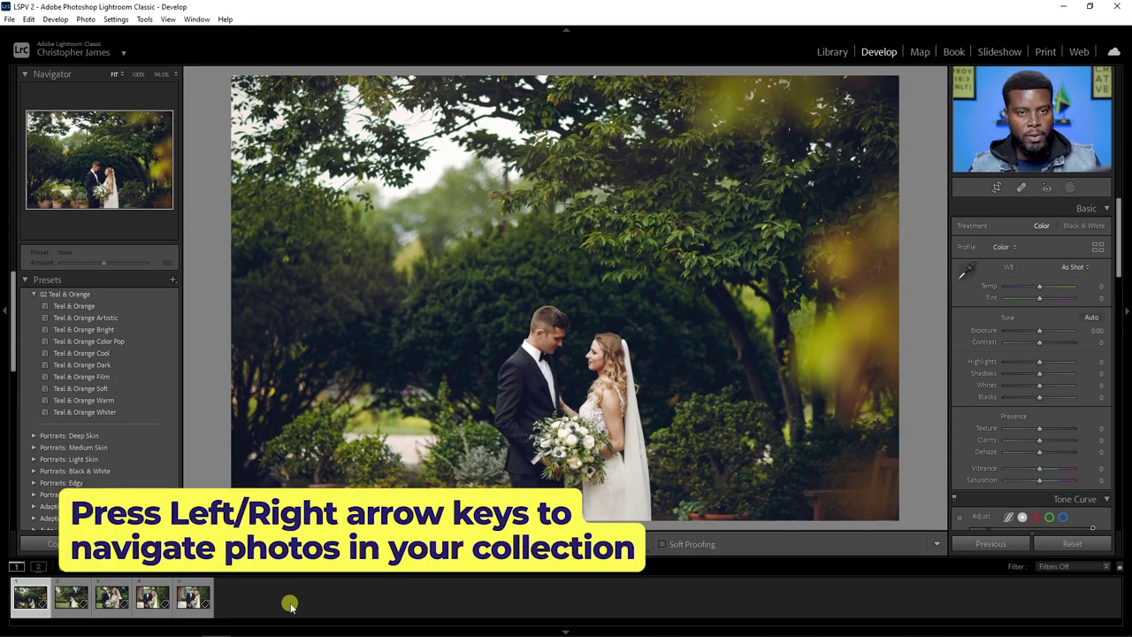
key(Right)
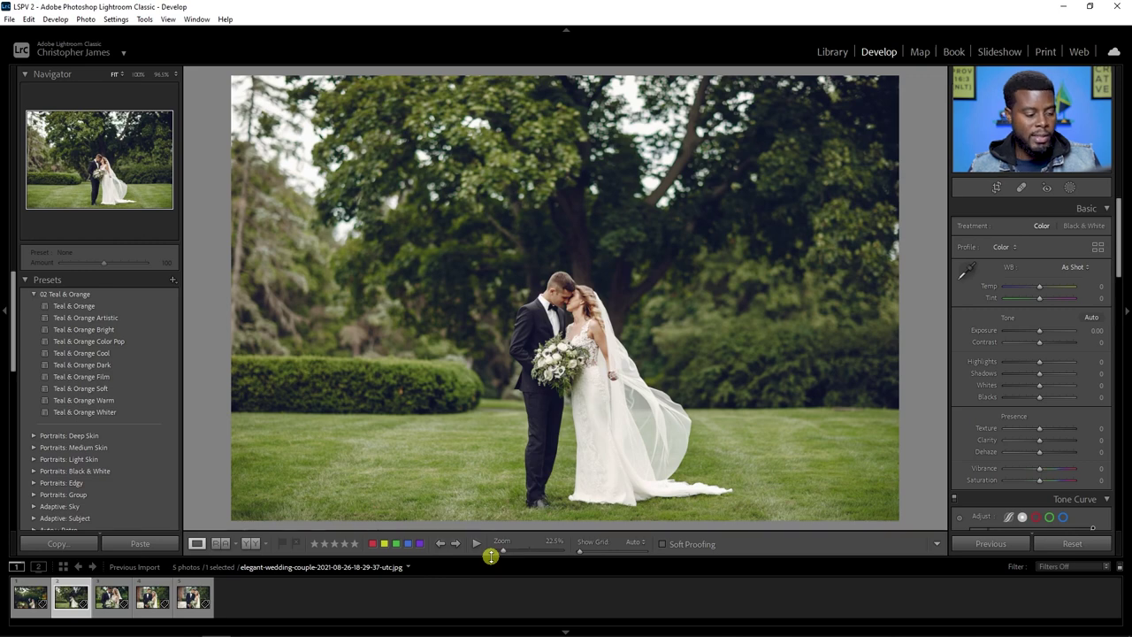
- Enlarge the filmstrip and give the lawn photo Quick Collection membership, five stars and a red label
drag(490, 556, 493, 536)
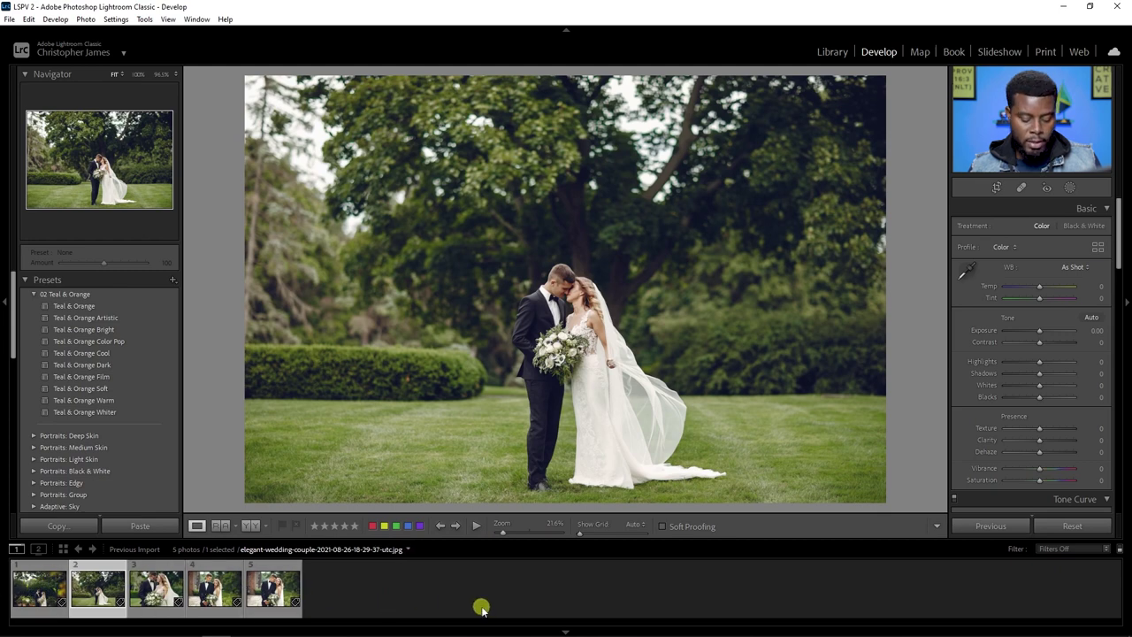
key(b)
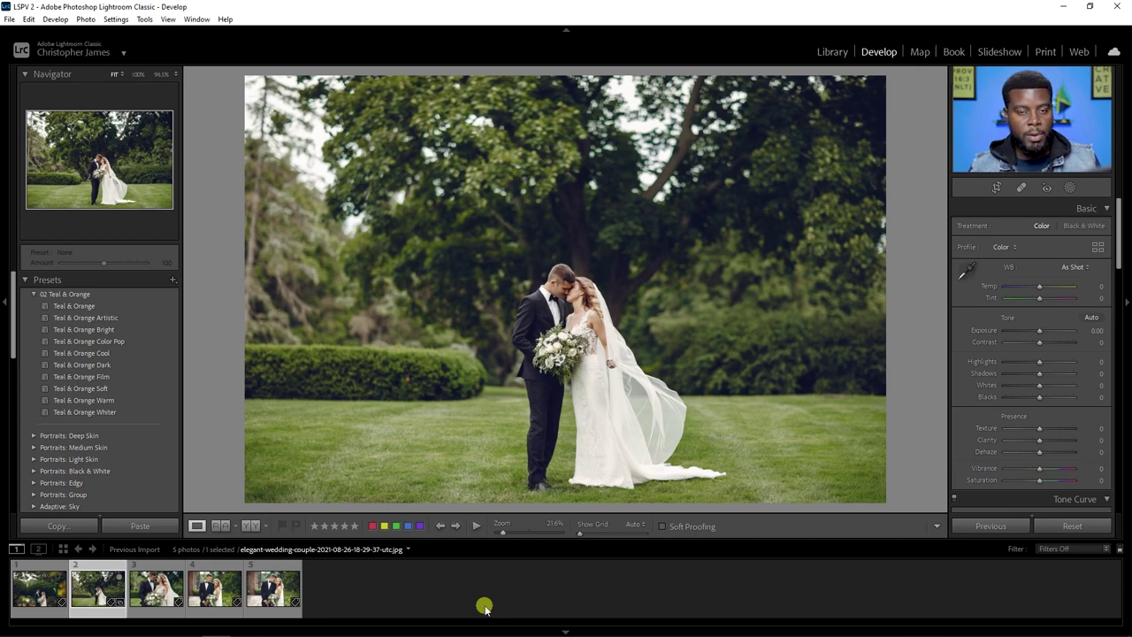
key(5)
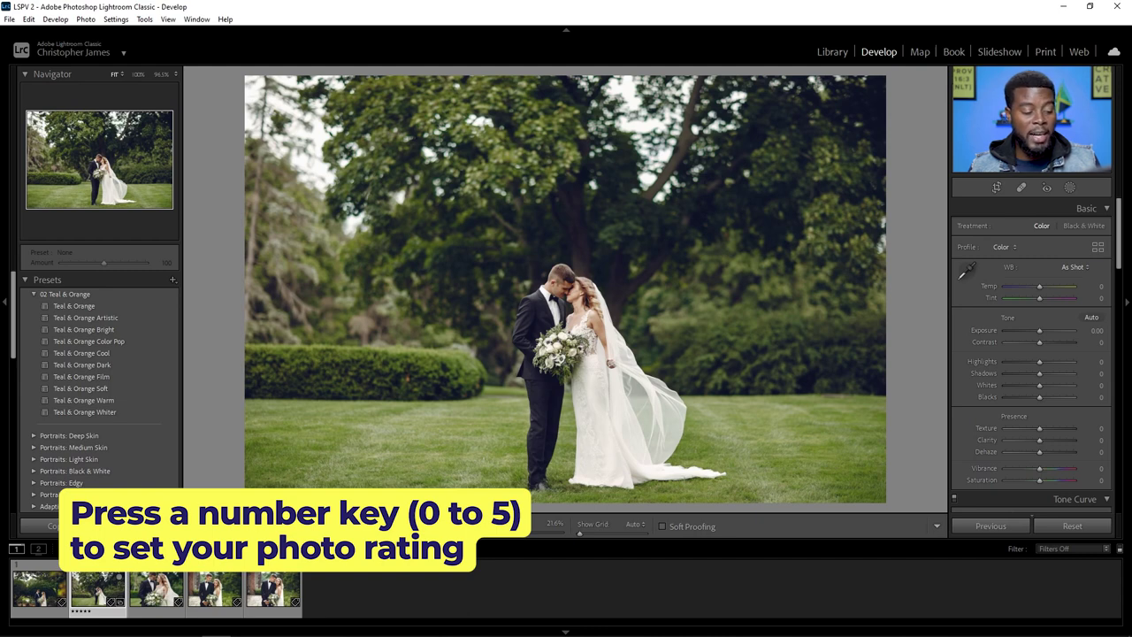
click(373, 527)
click(375, 593)
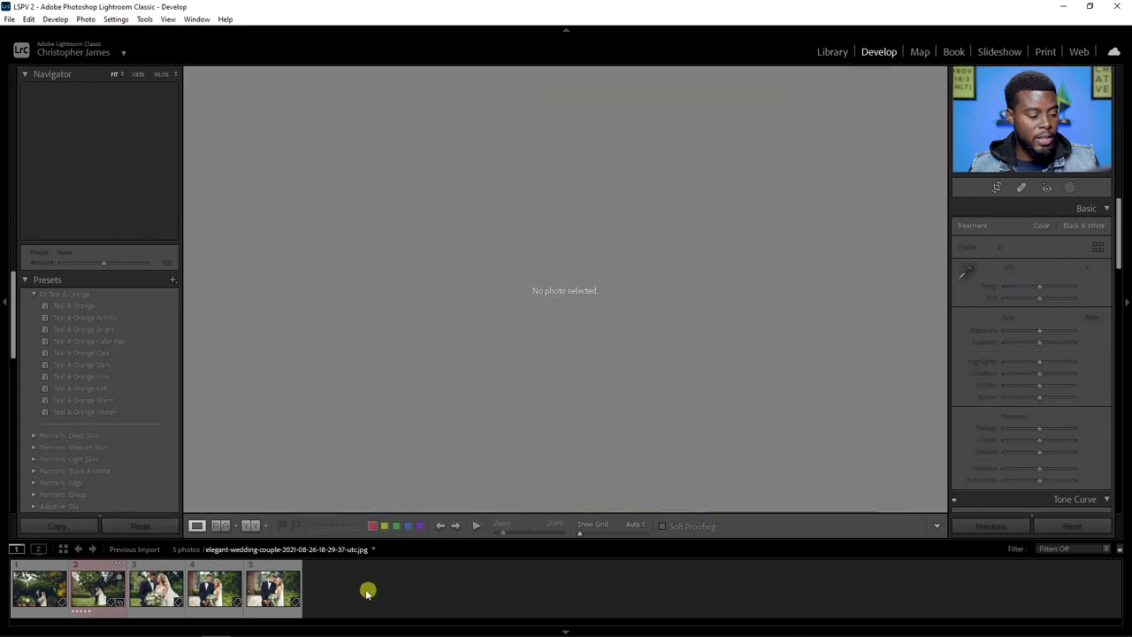
click(99, 585)
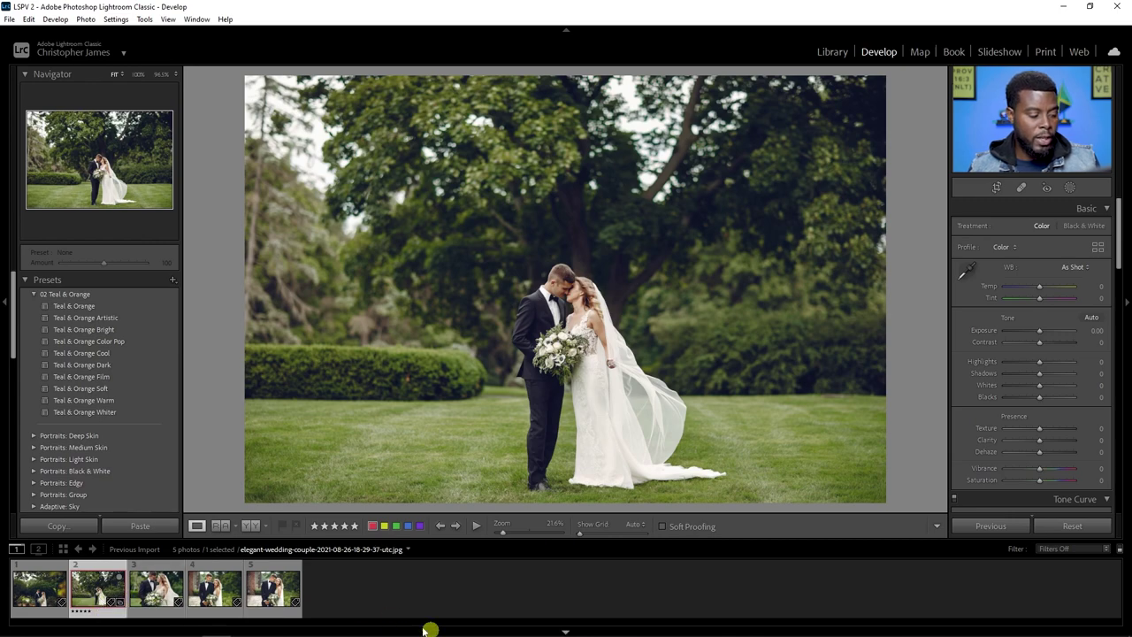
- Rate the close-up couple photo five stars and add it to the Quick Collection
click(152, 591)
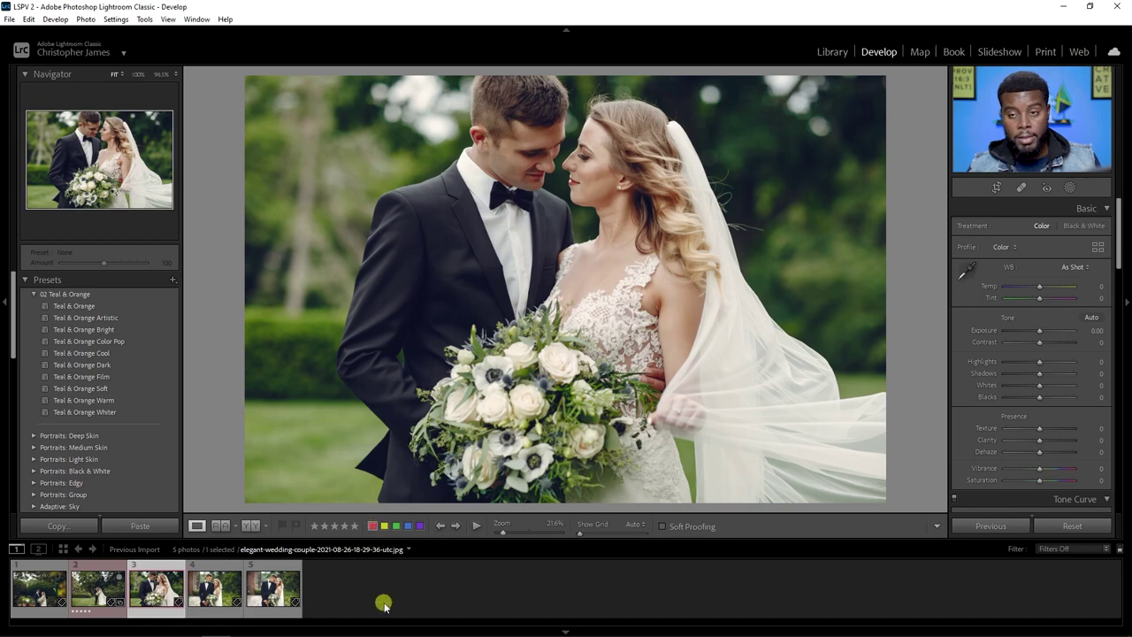
key(5)
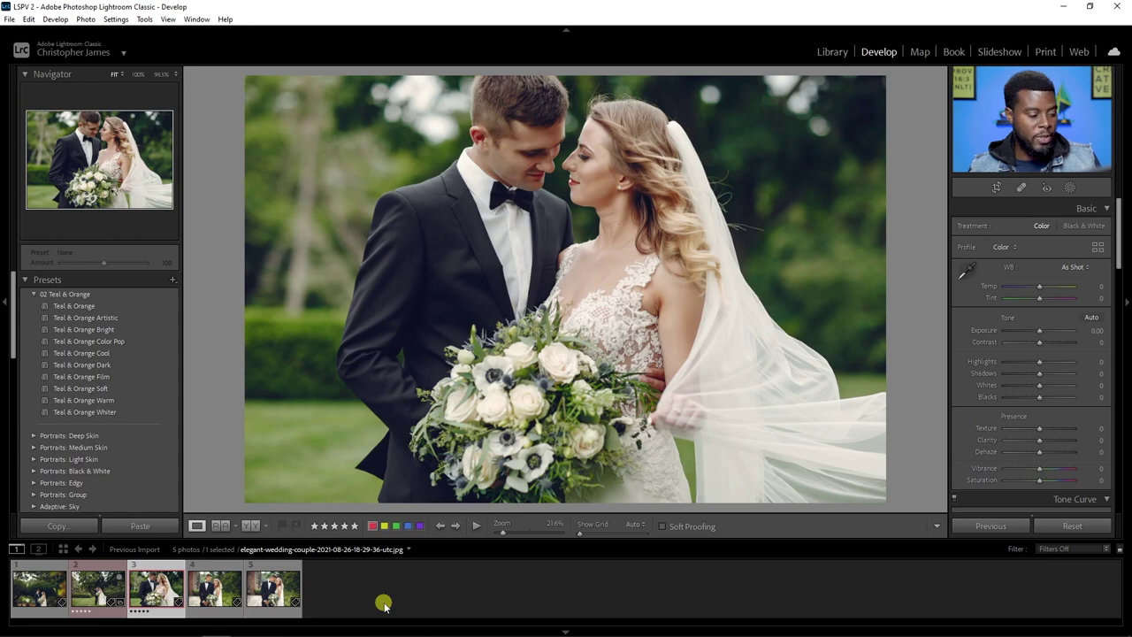
key(b)
- Add the brick-wall bouquet photo to the Quick Collection, rate it five stars and label it red
click(237, 593)
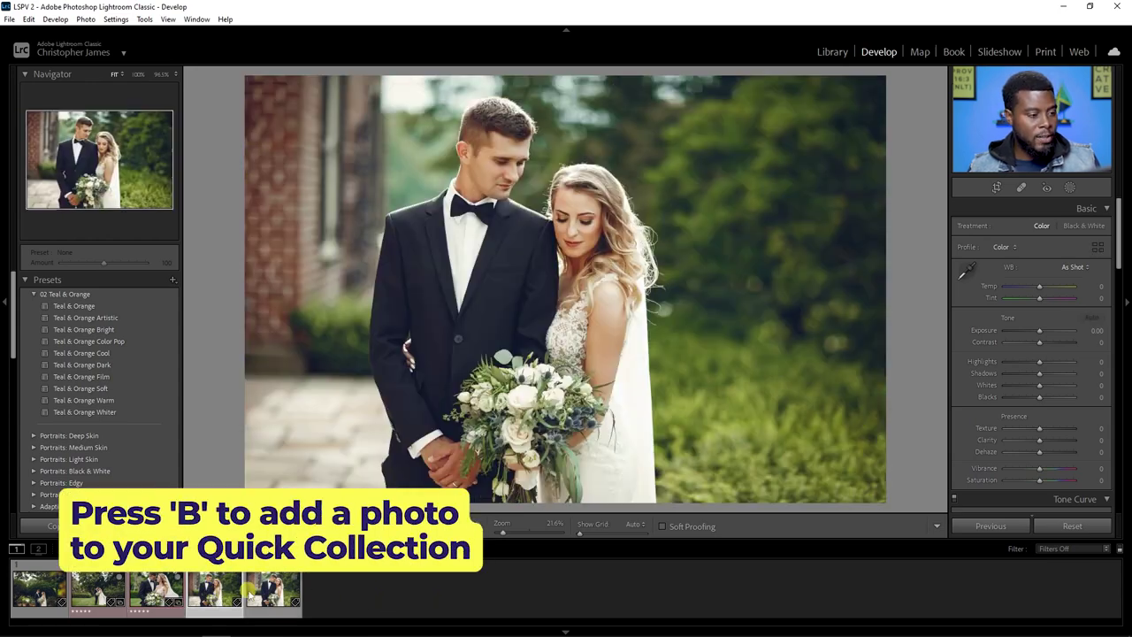
click(257, 590)
click(213, 591)
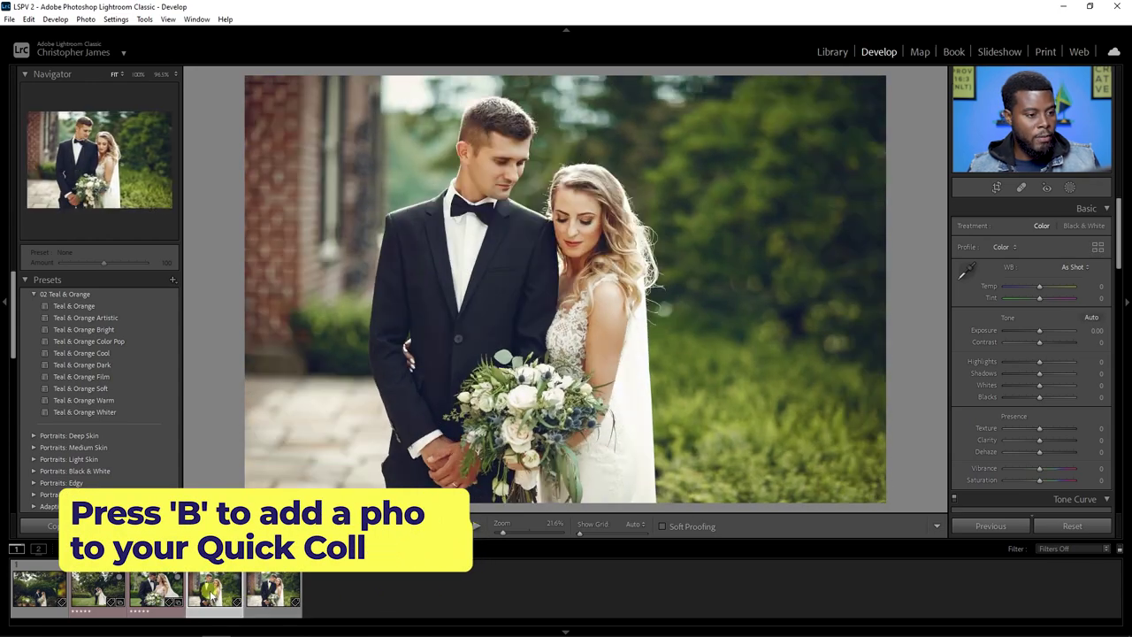
click(261, 591)
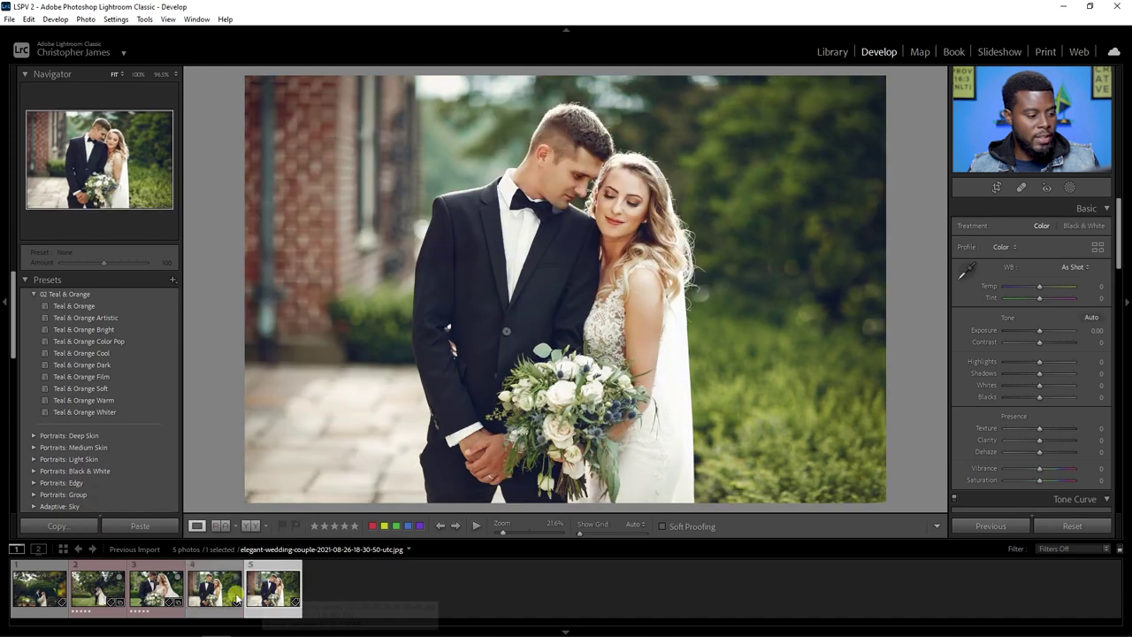
click(218, 589)
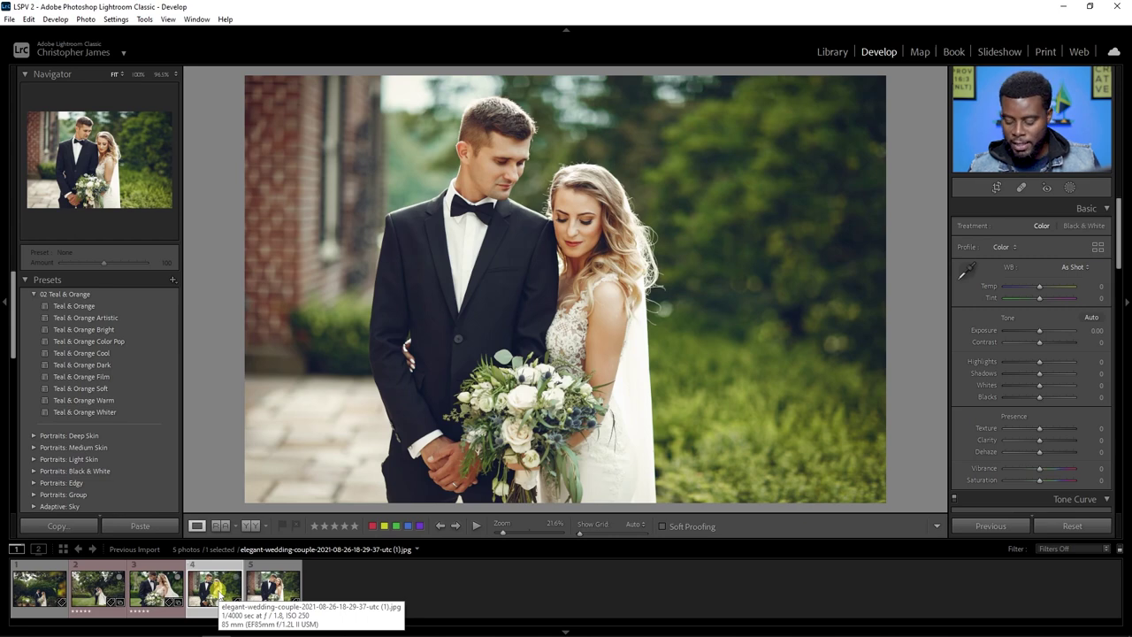
key(b)
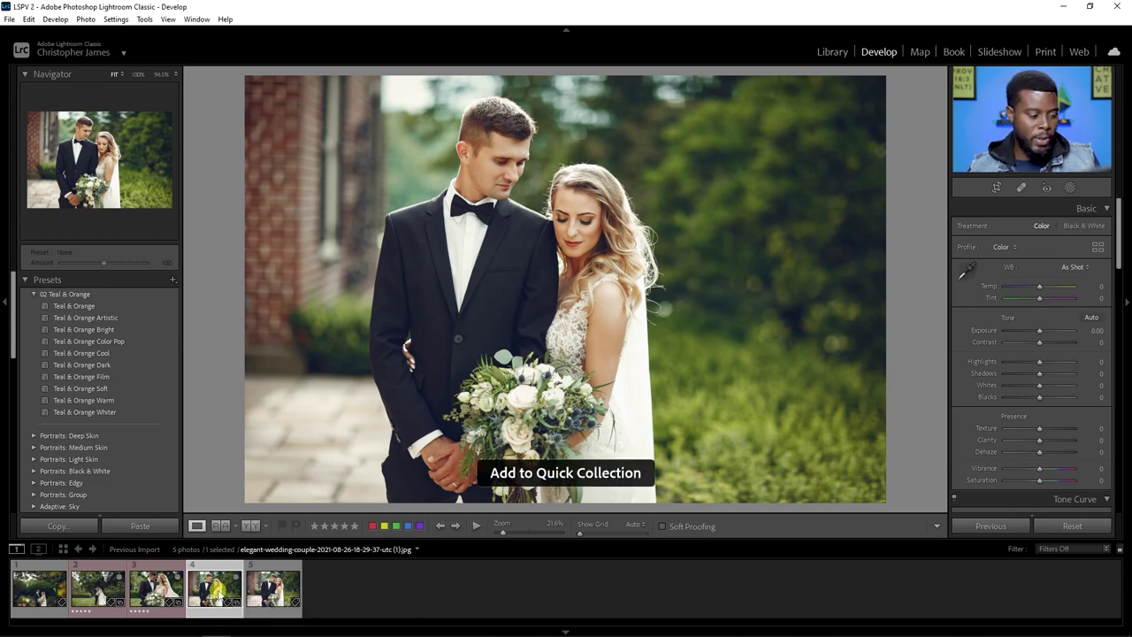
key(5)
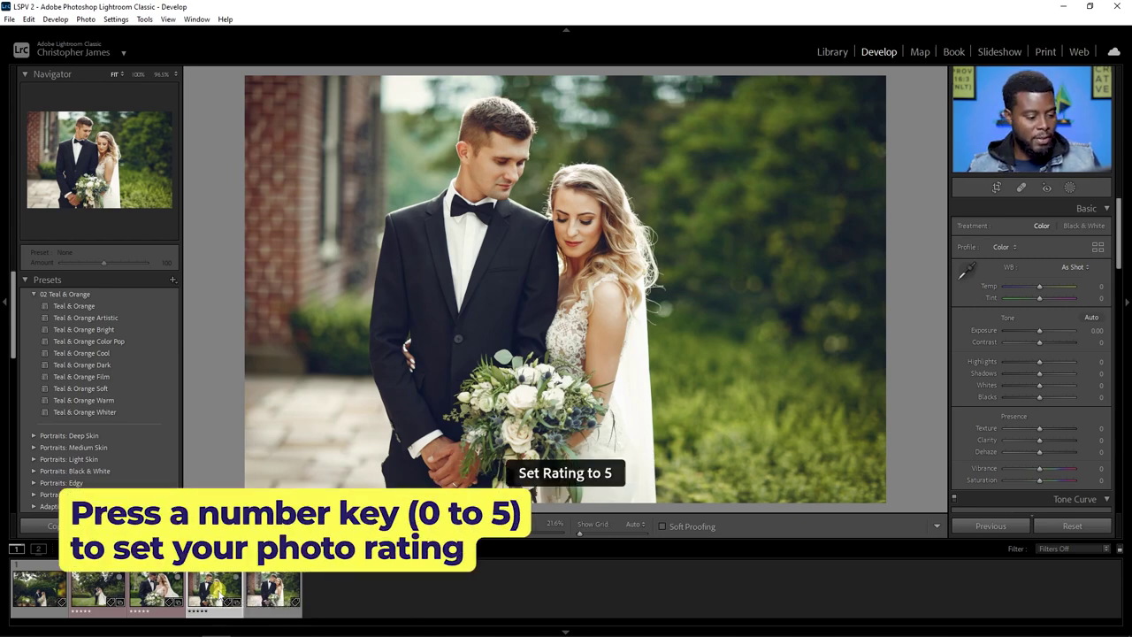
key(6)
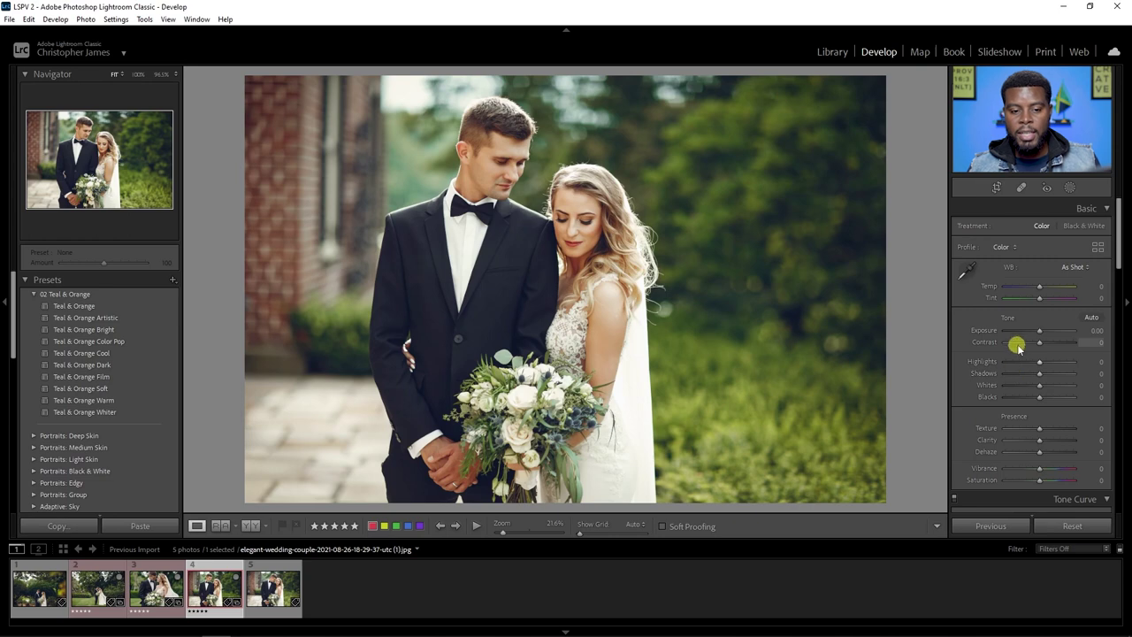
- Set white balance to Temp -5 and Tint +5 after testing extremes
click(1104, 209)
click(1106, 210)
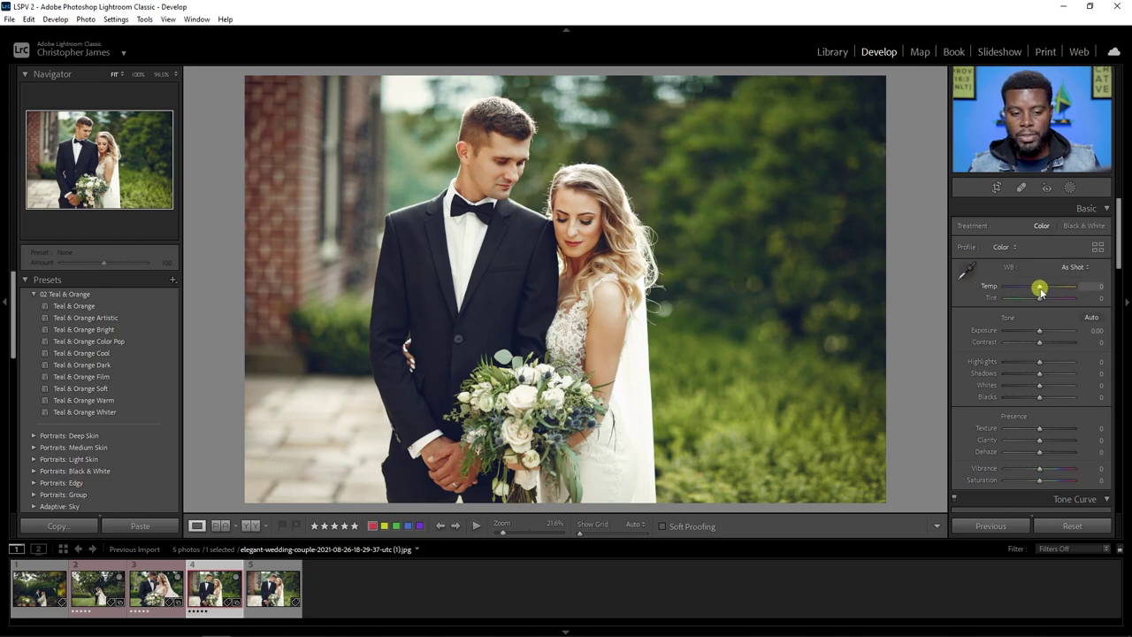
drag(1042, 287, 1093, 297)
double_click(1072, 287)
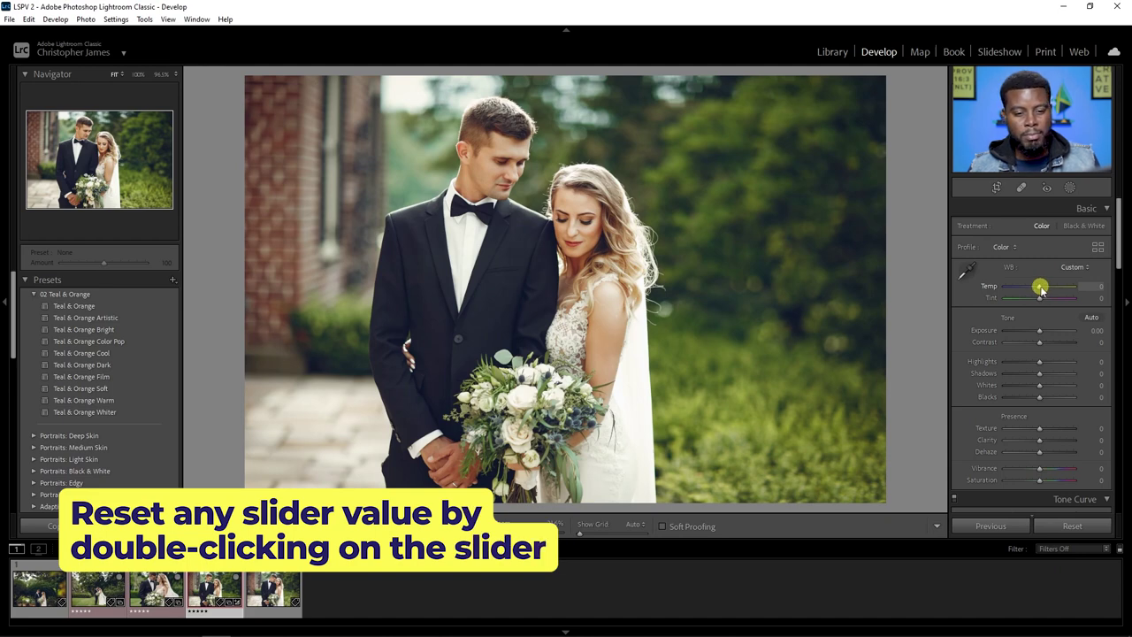
drag(1041, 290, 1042, 292)
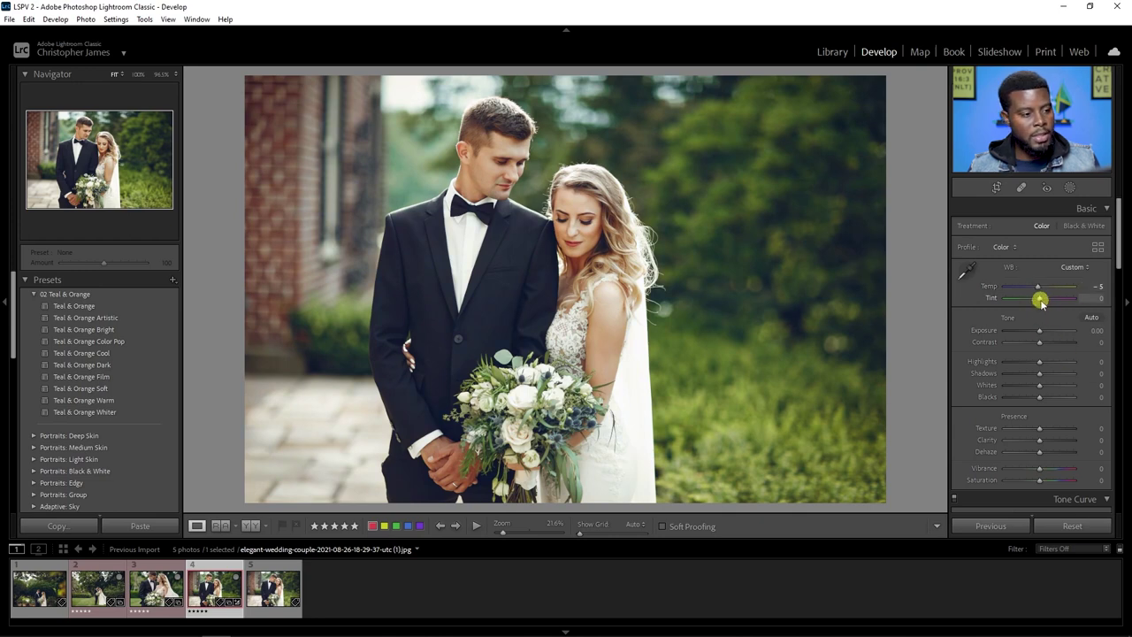
mouse_move(1042, 303)
mouse_down()
mouse_move(1091, 302)
mouse_move(1047, 303)
mouse_up()
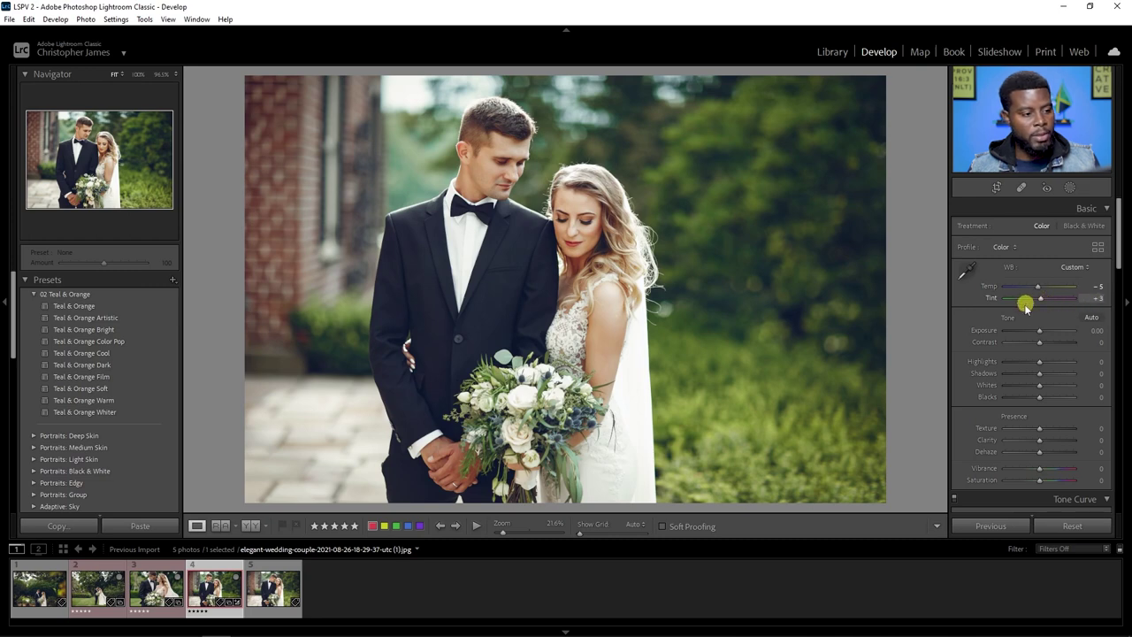
drag(1023, 304, 1046, 303)
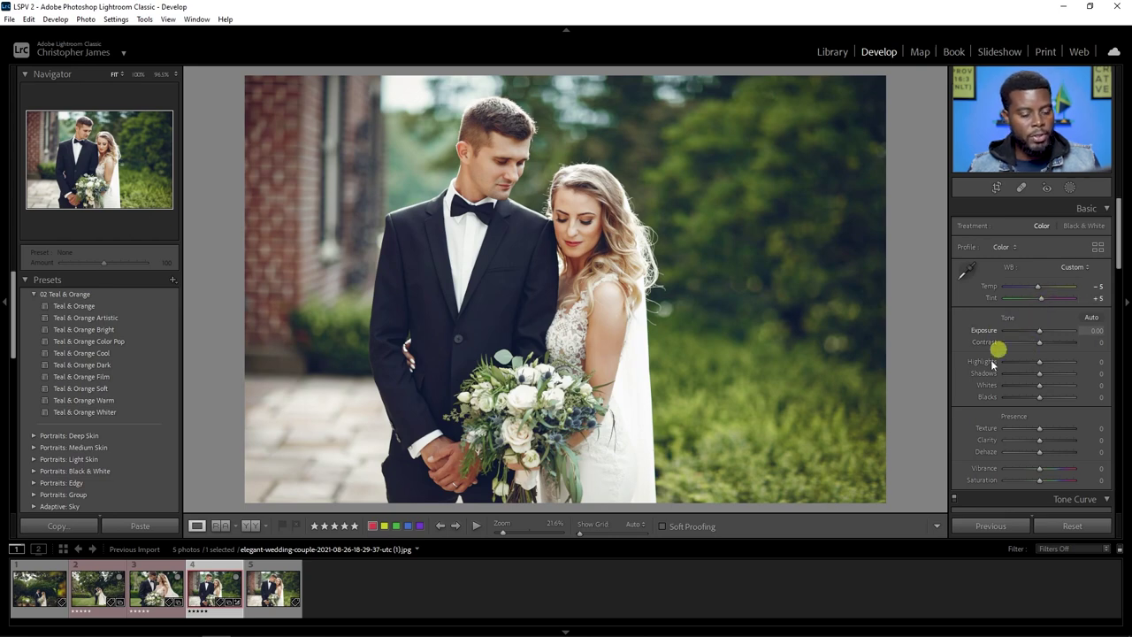
- Set Contrast to +21 after trying both extremes and resetting it
drag(1041, 345, 1085, 350)
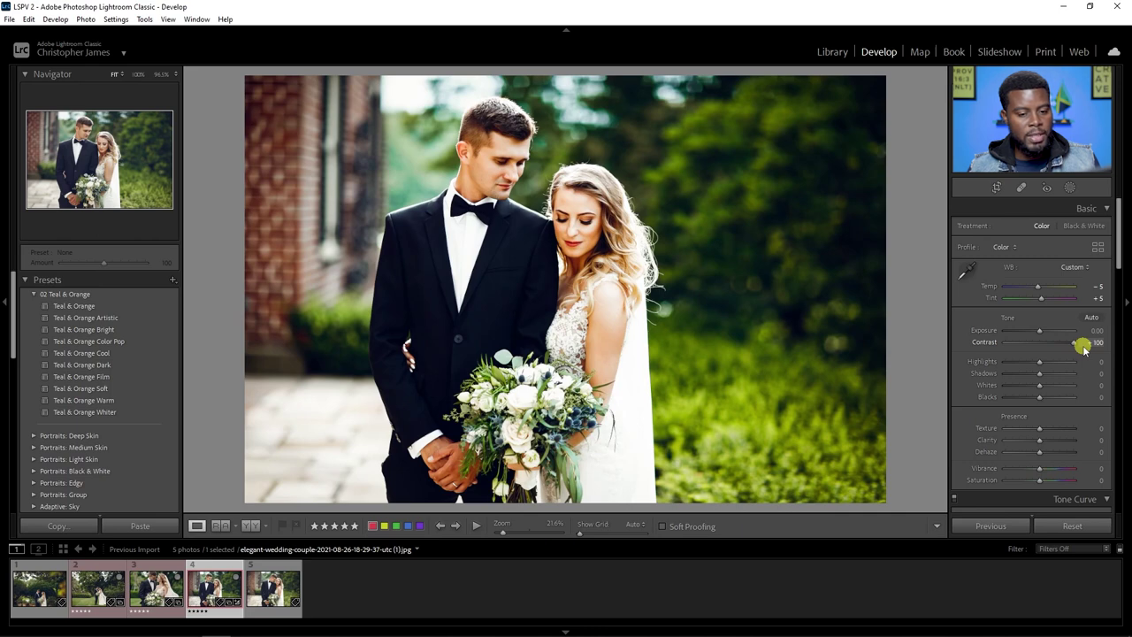
drag(1080, 349, 1004, 348)
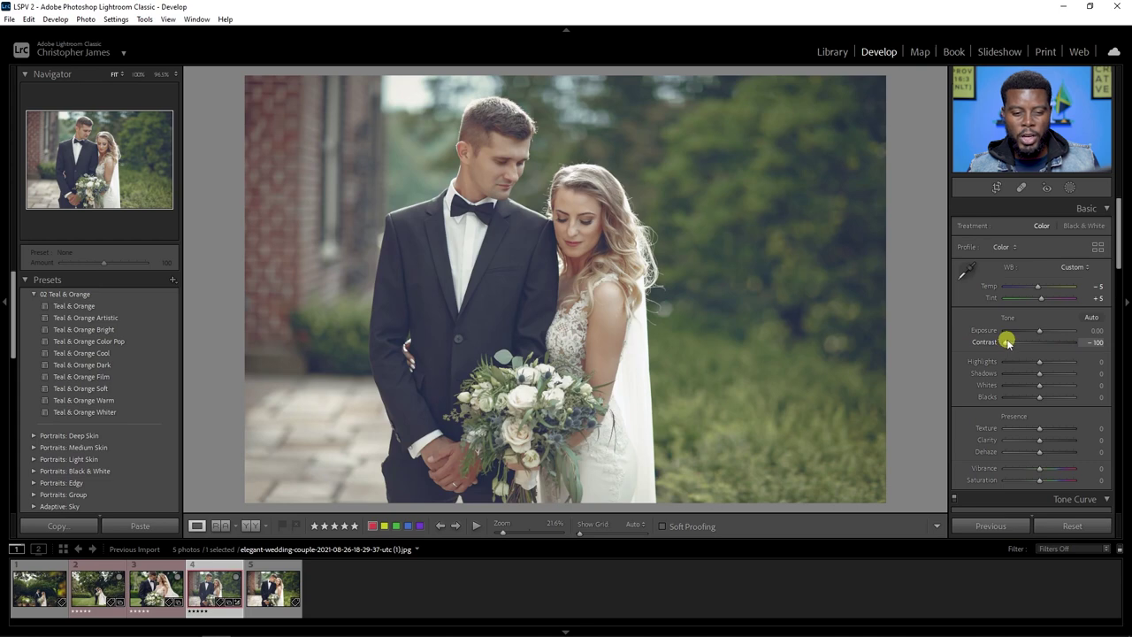
double_click(1008, 343)
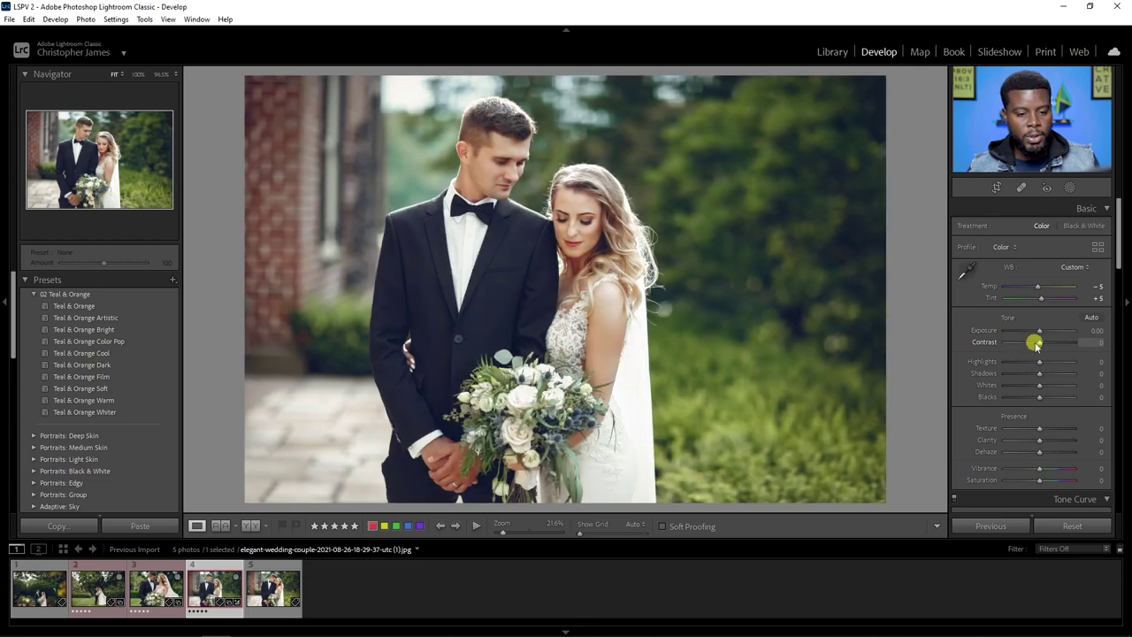
drag(1042, 348, 1047, 349)
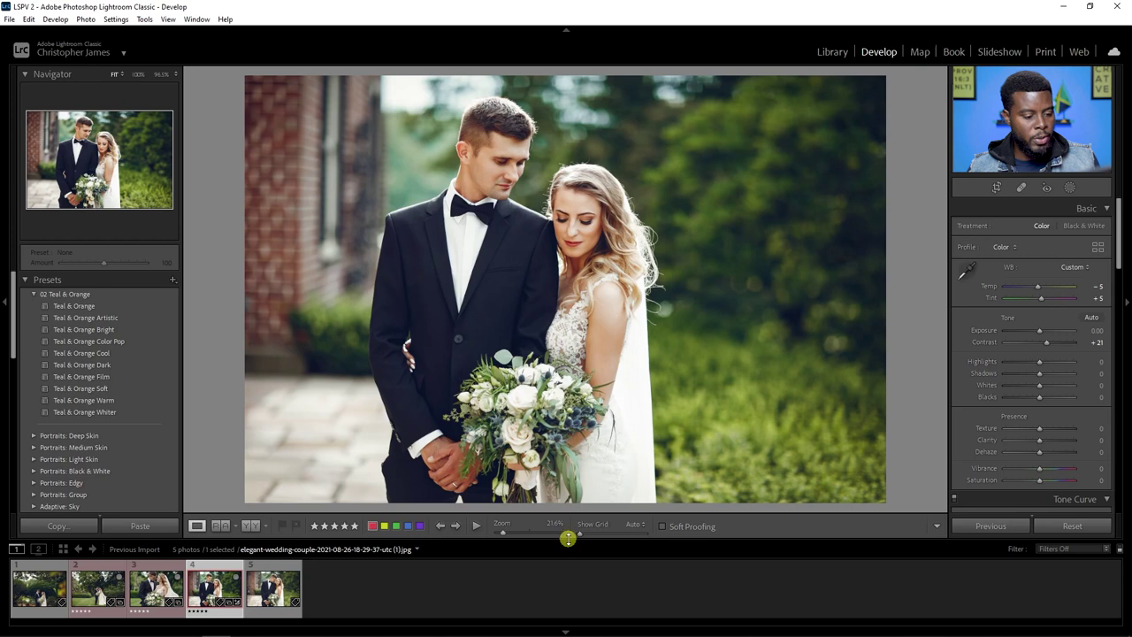
- Test Highlights at the minimum while zoomed in on the bouquet and dress
drag(568, 538, 568, 549)
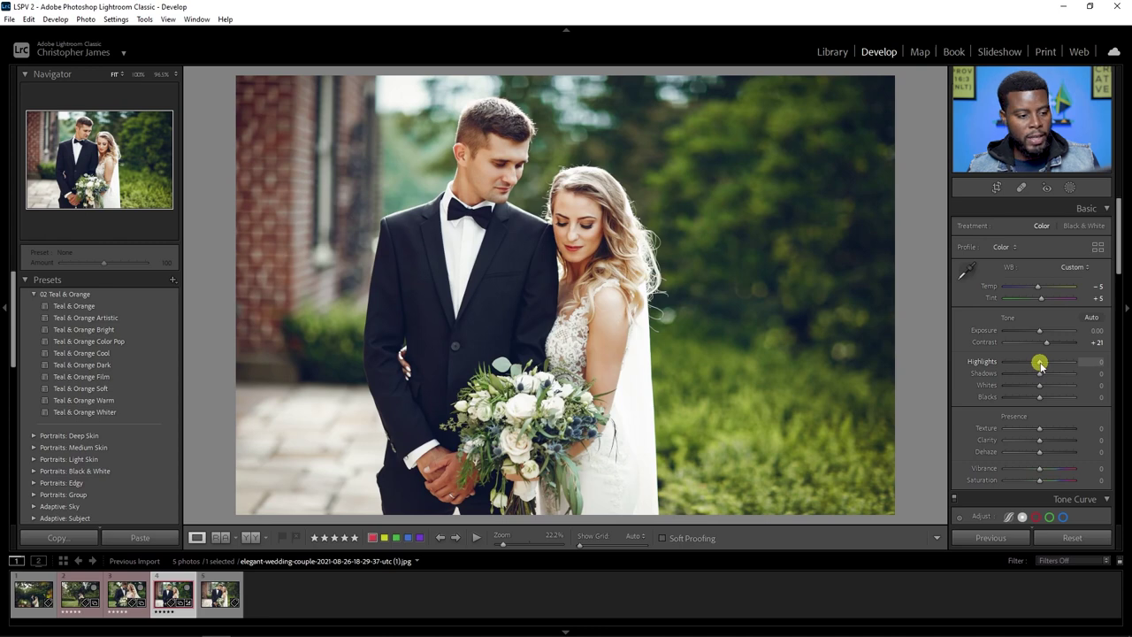
drag(1038, 365, 1002, 367)
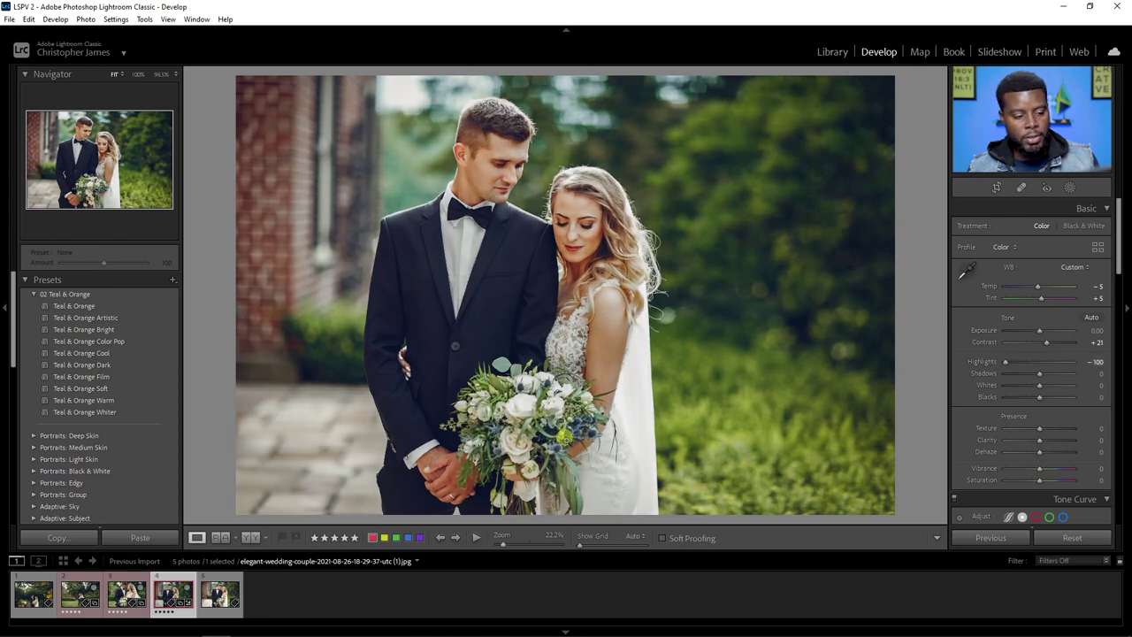
click(632, 399)
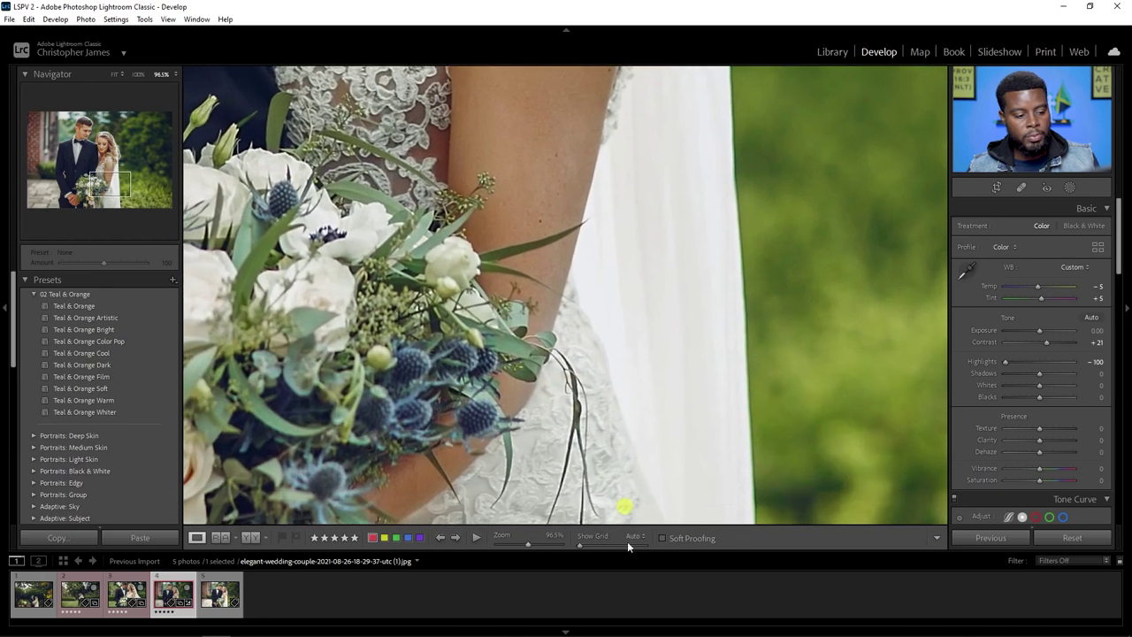
drag(529, 544, 513, 547)
drag(564, 370, 597, 343)
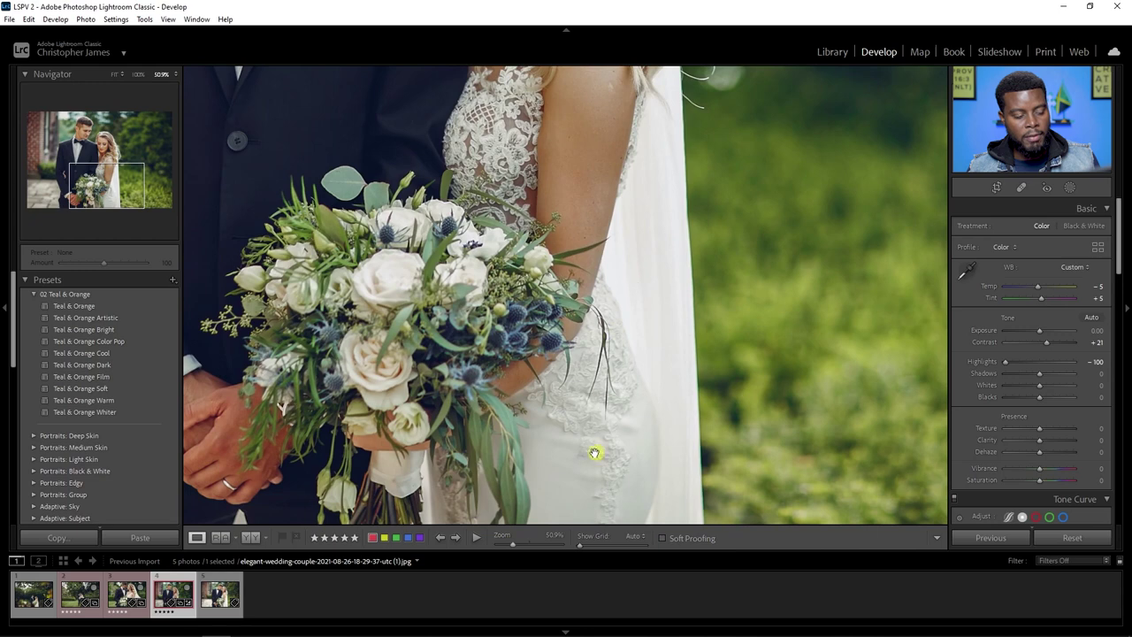
double_click(1008, 363)
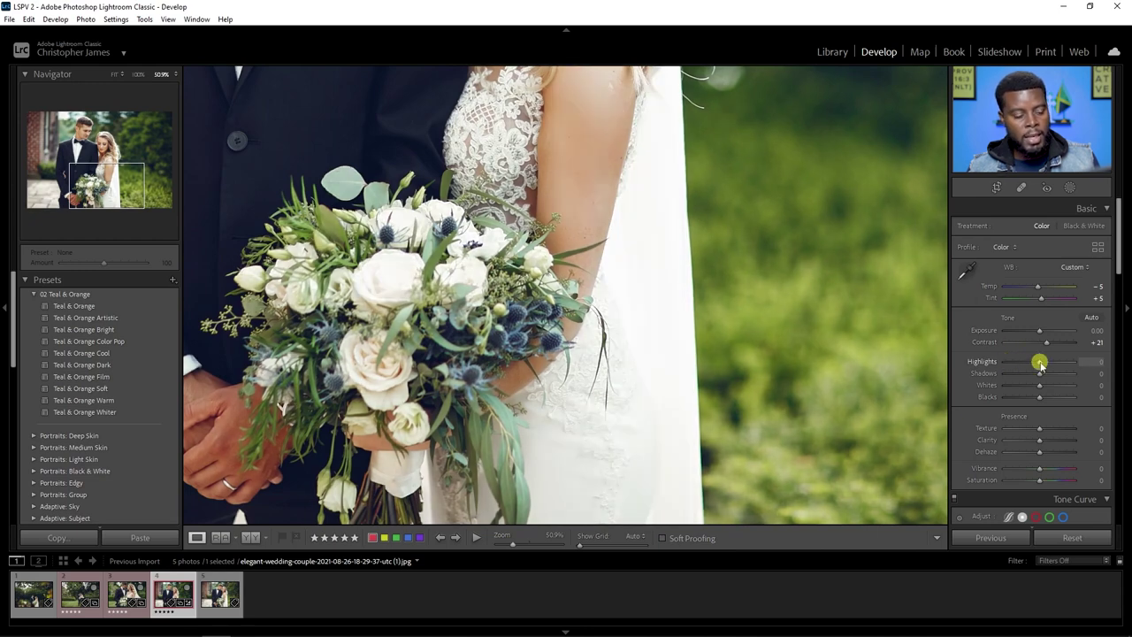
drag(1042, 364, 977, 373)
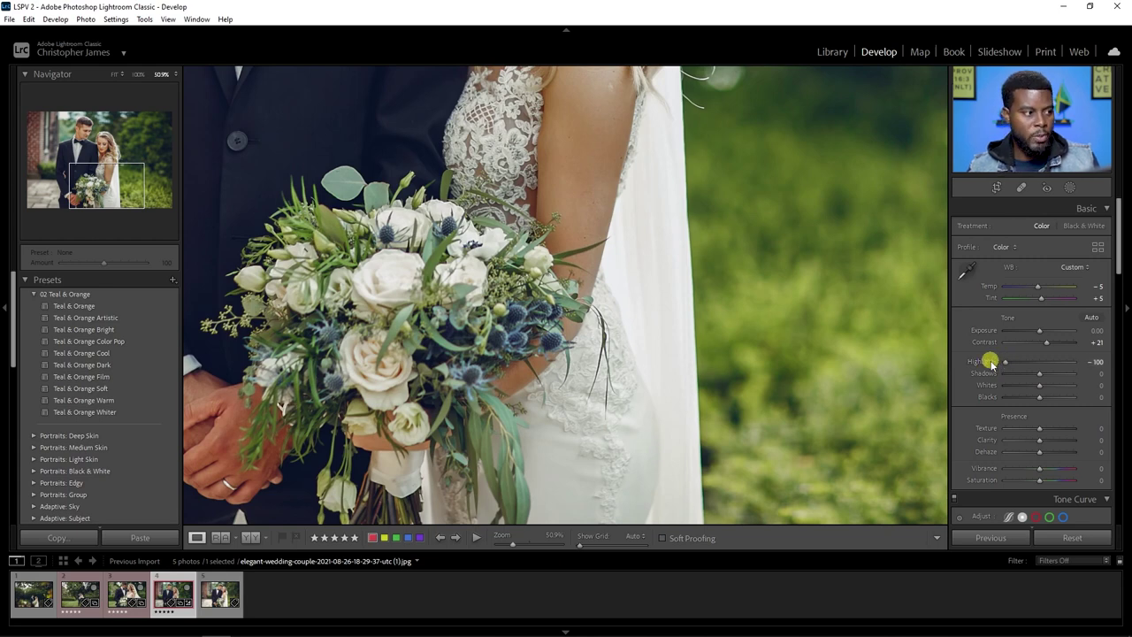
key(i)
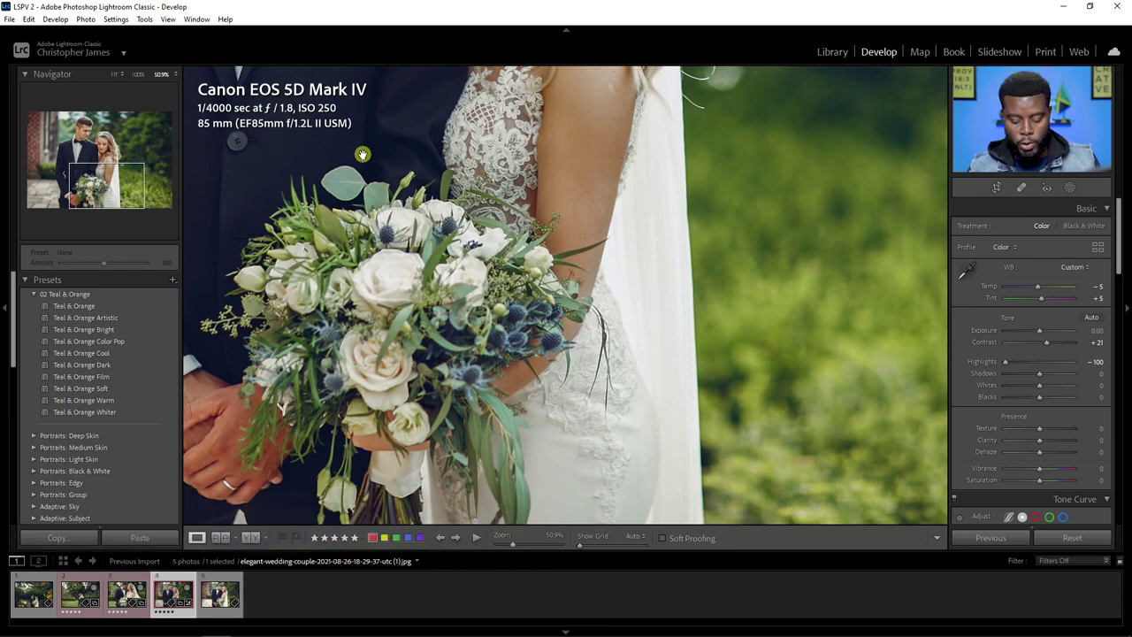
key(i)
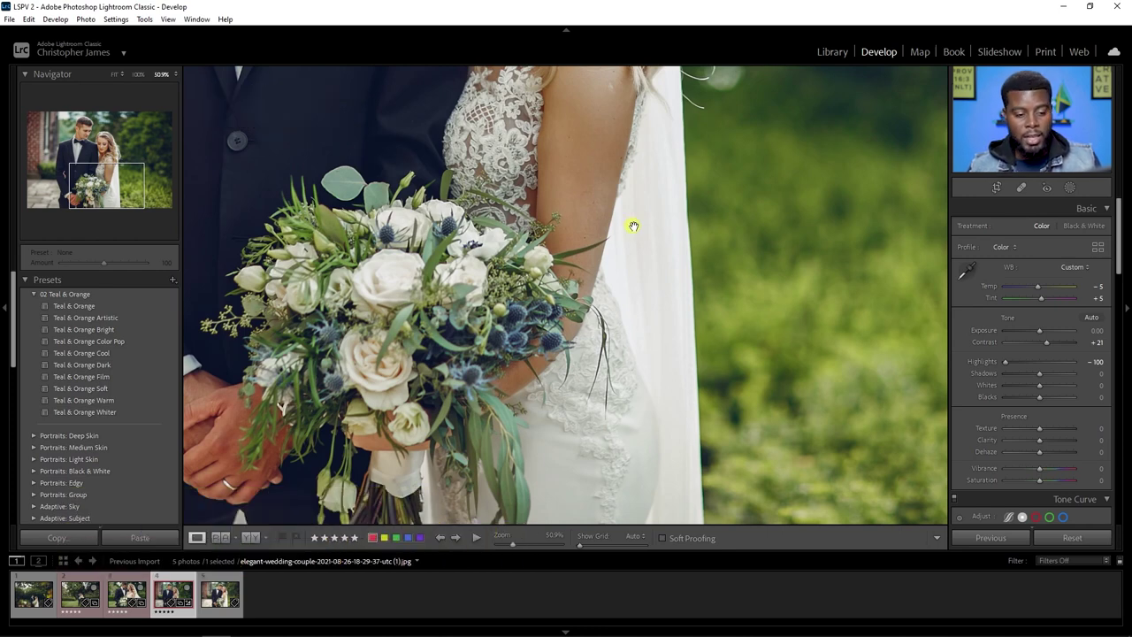
- Settle Highlights at -45, undoing the -100 and +100 comparisons, then view the full photo
click(855, 247)
drag(633, 365, 634, 289)
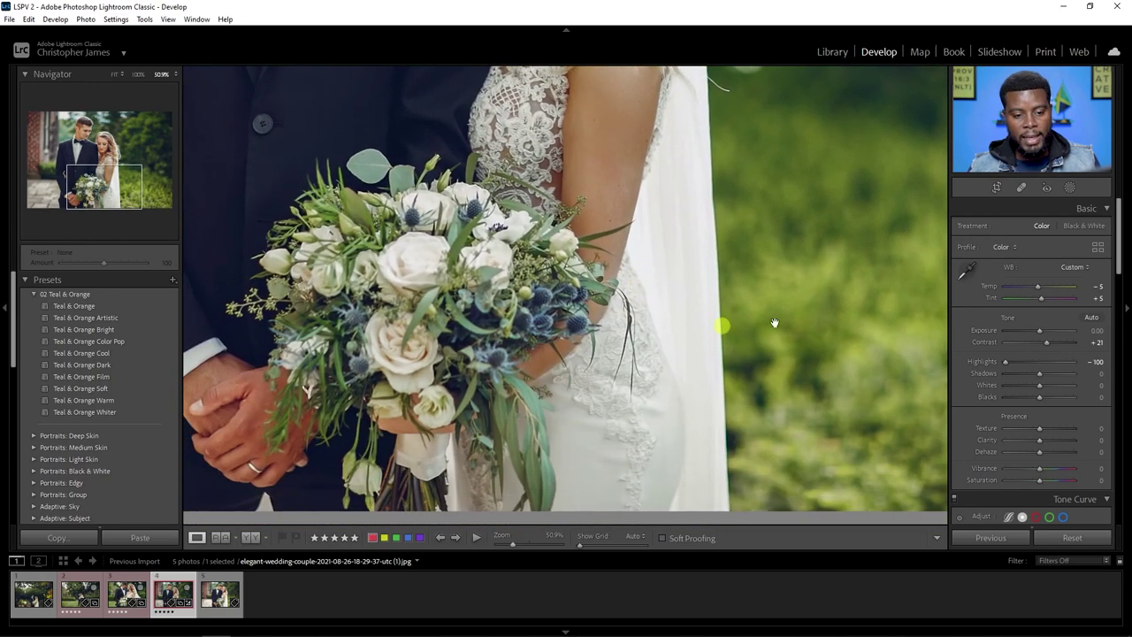
double_click(1004, 362)
drag(1041, 363, 1031, 365)
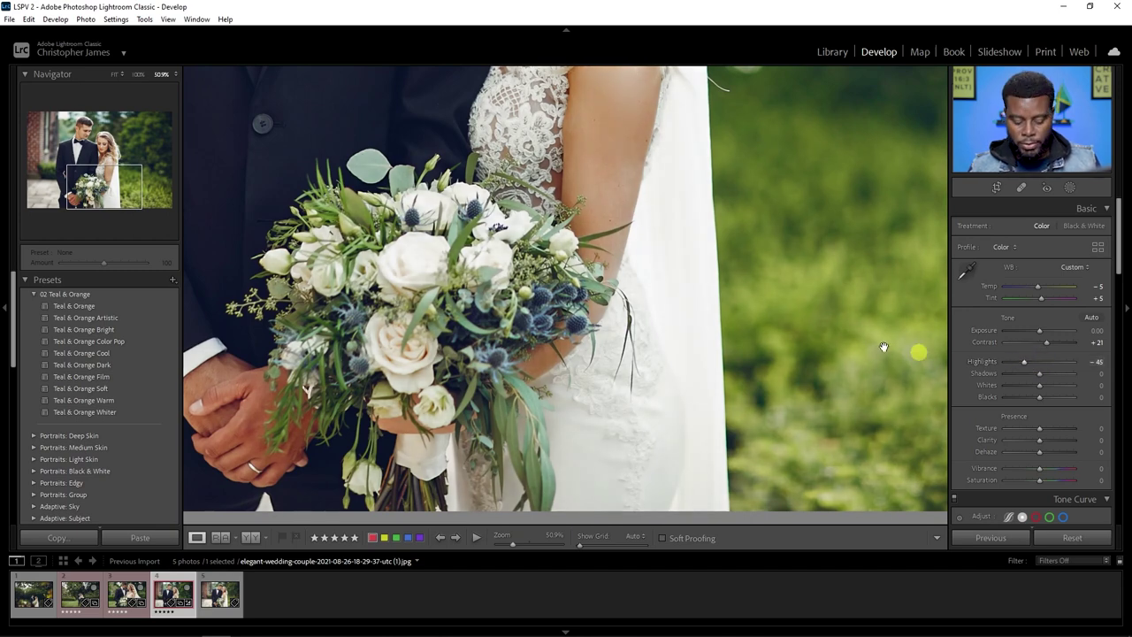
drag(1024, 362, 962, 366)
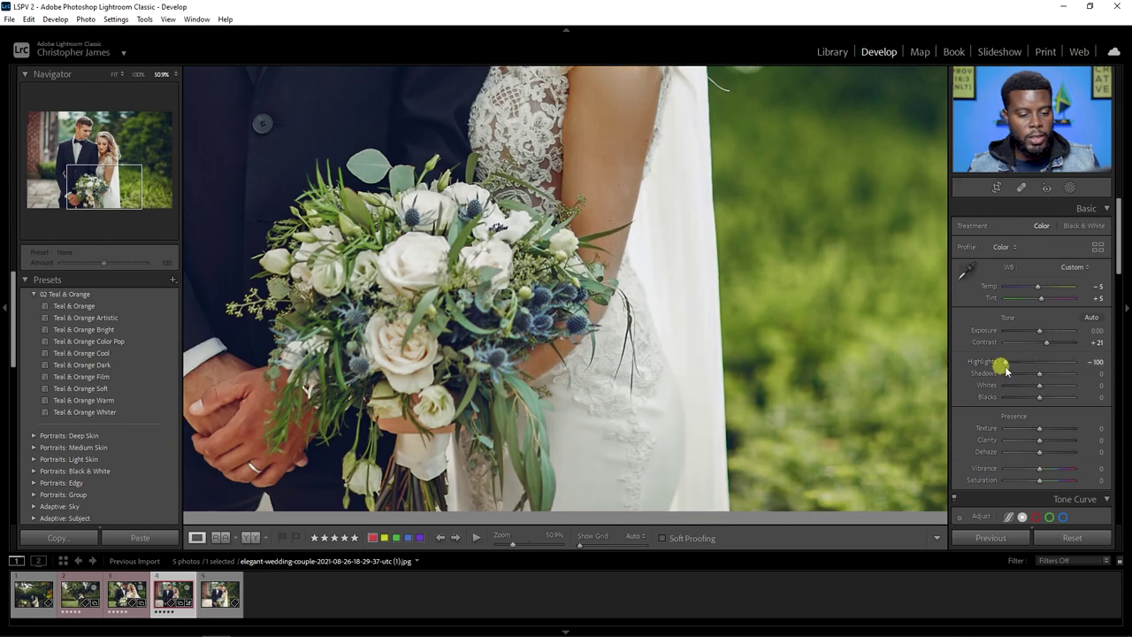
key(ctrl+z)
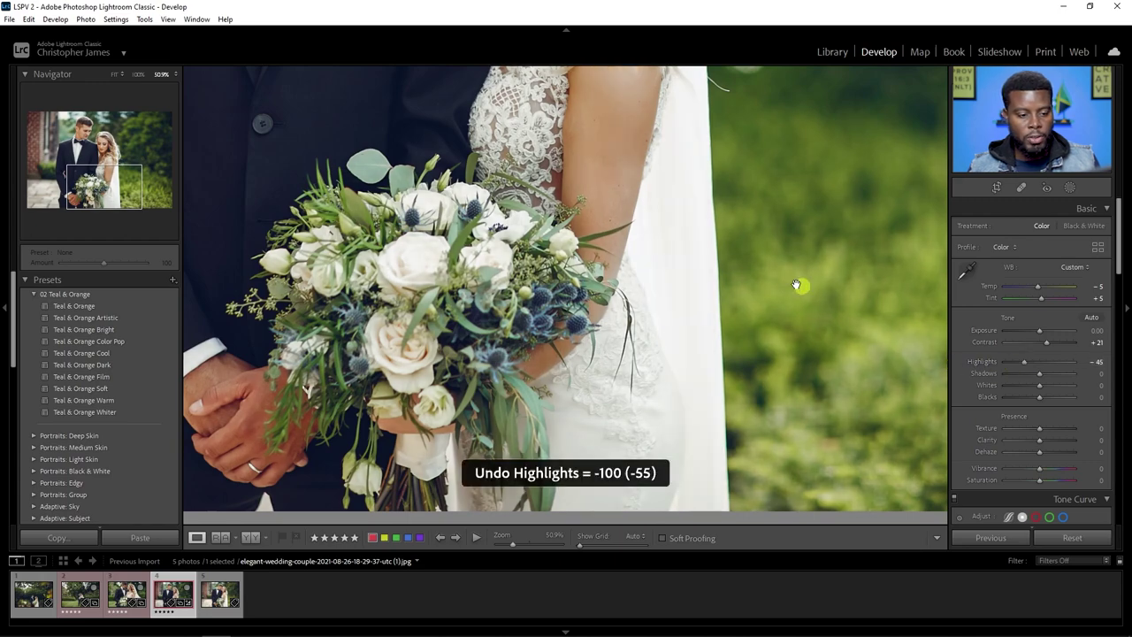
click(671, 278)
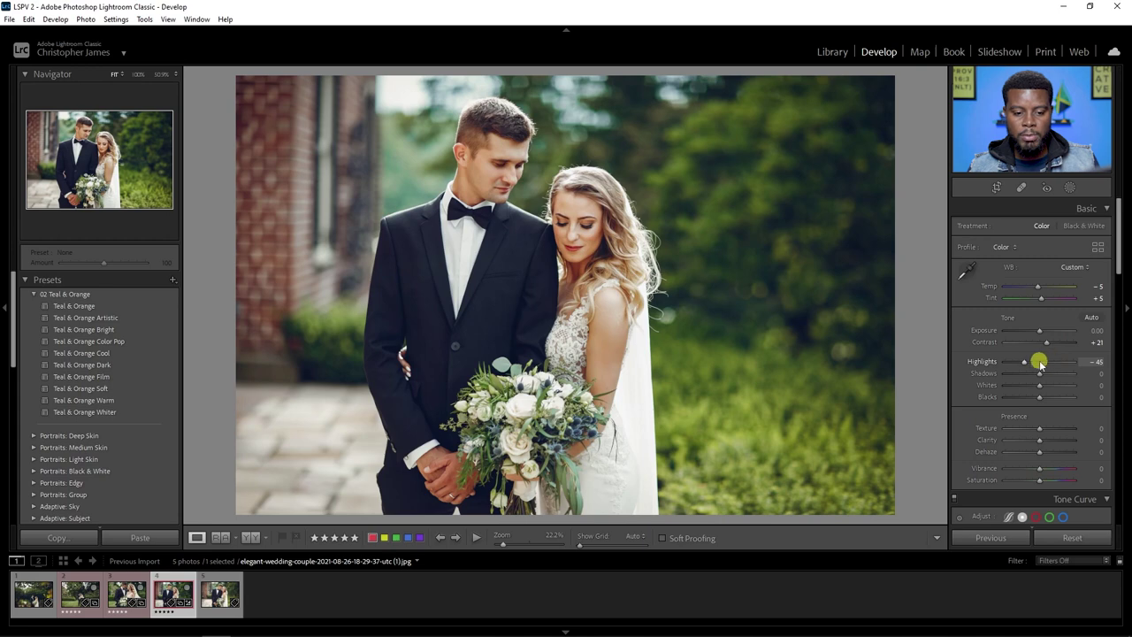
drag(1028, 362, 1095, 364)
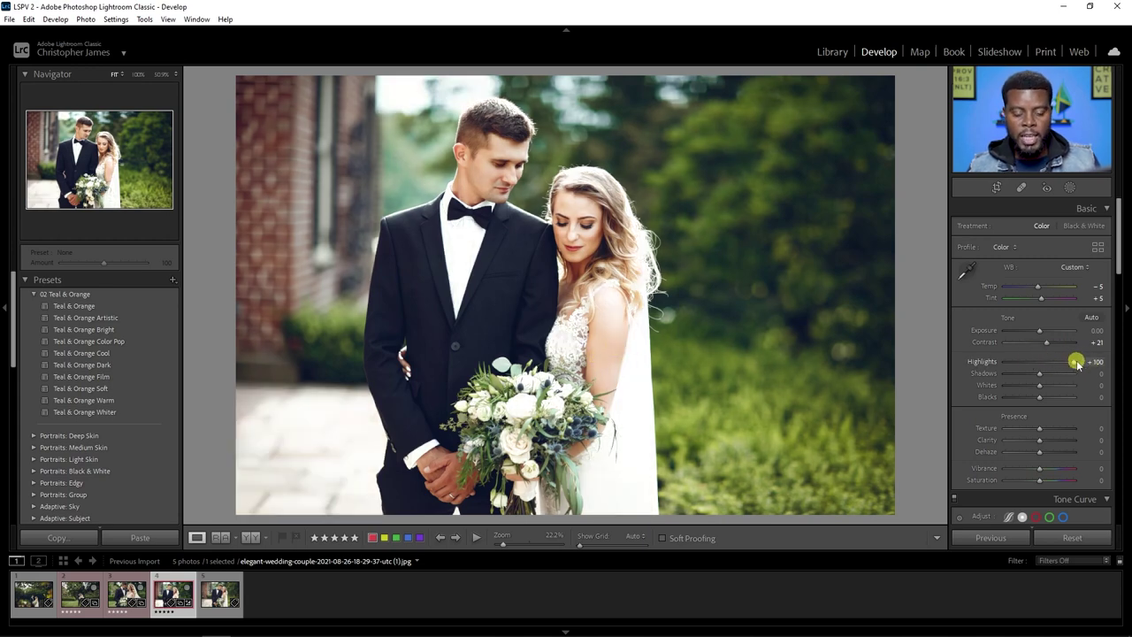
key(ctrl+z)
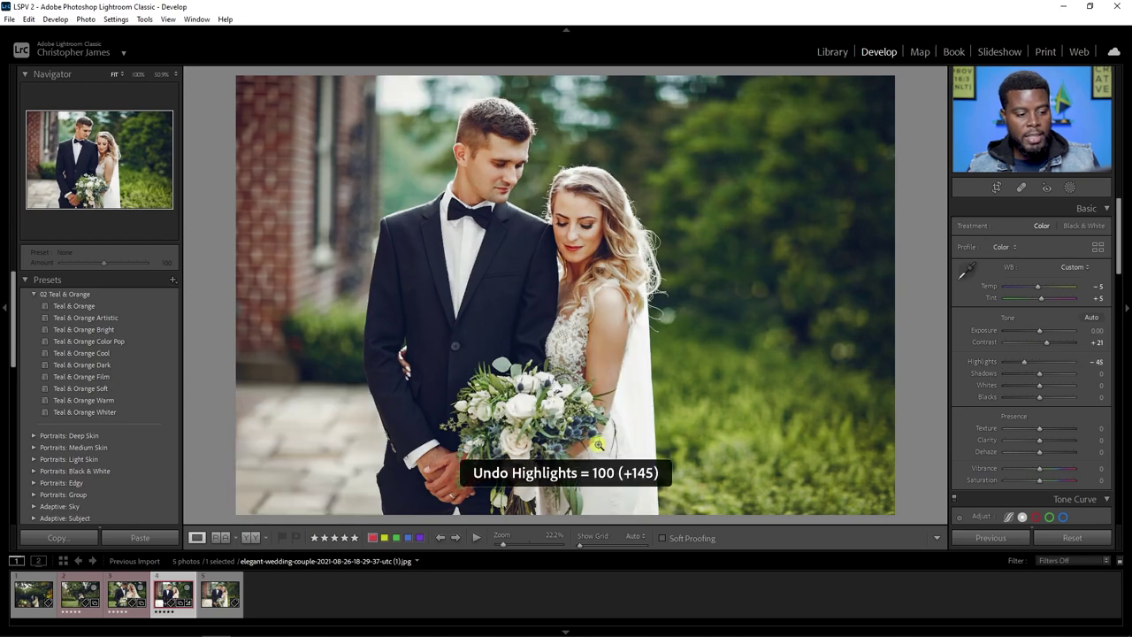
click(604, 443)
drag(569, 321, 546, 404)
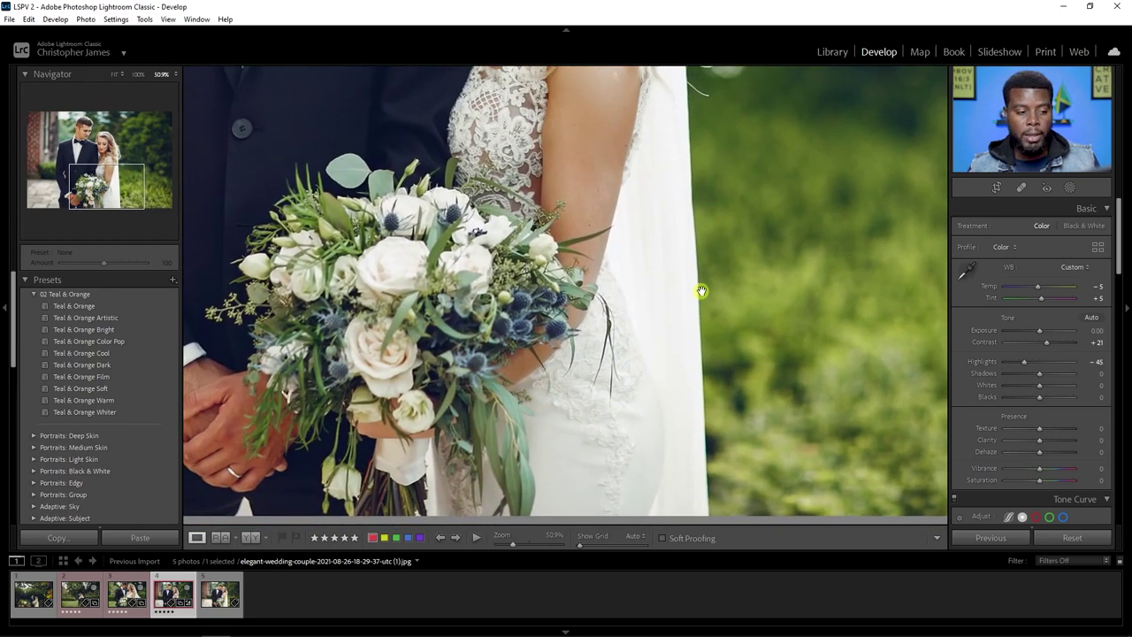
click(670, 254)
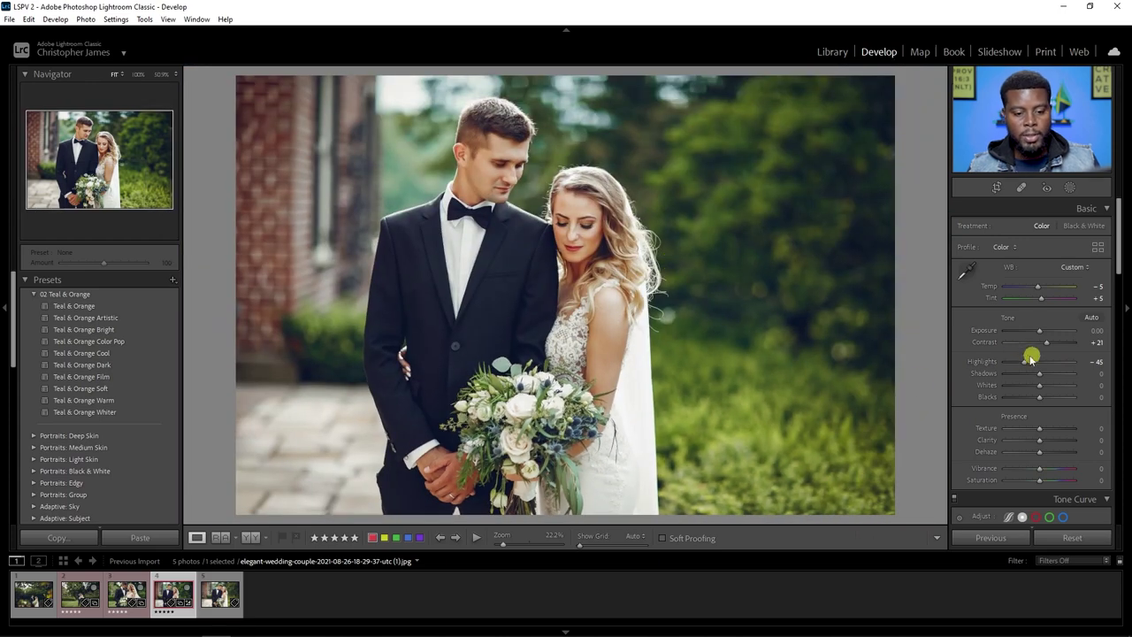
- Deepen Blacks to -16, compare before and after, then return to the single Loupe view
scroll(977, 341, down, 2)
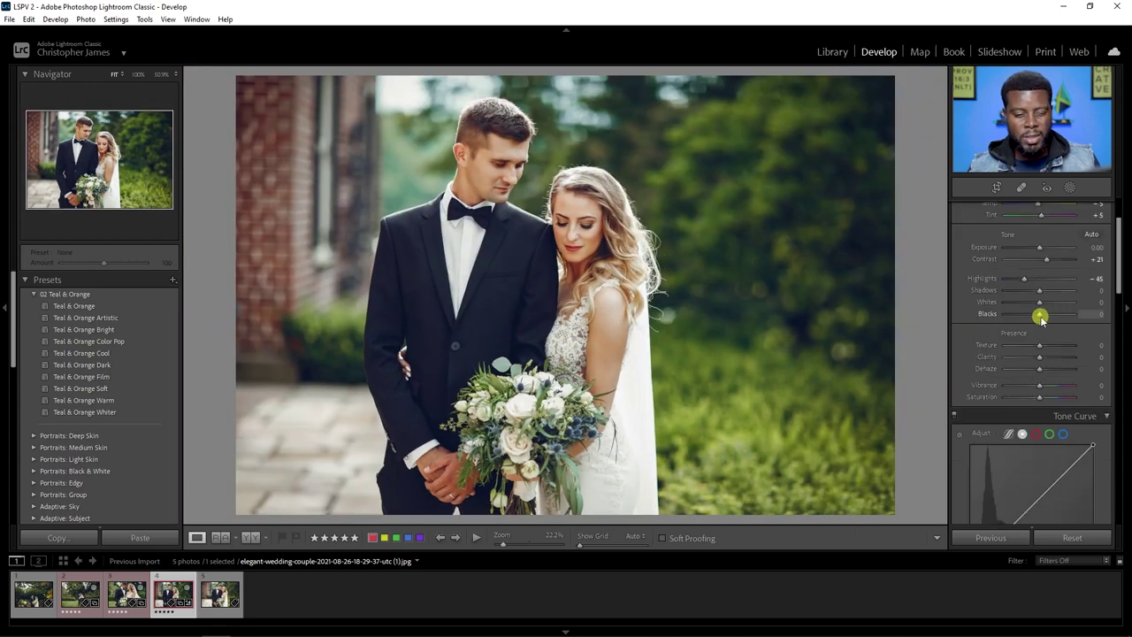
drag(1041, 318, 1028, 313)
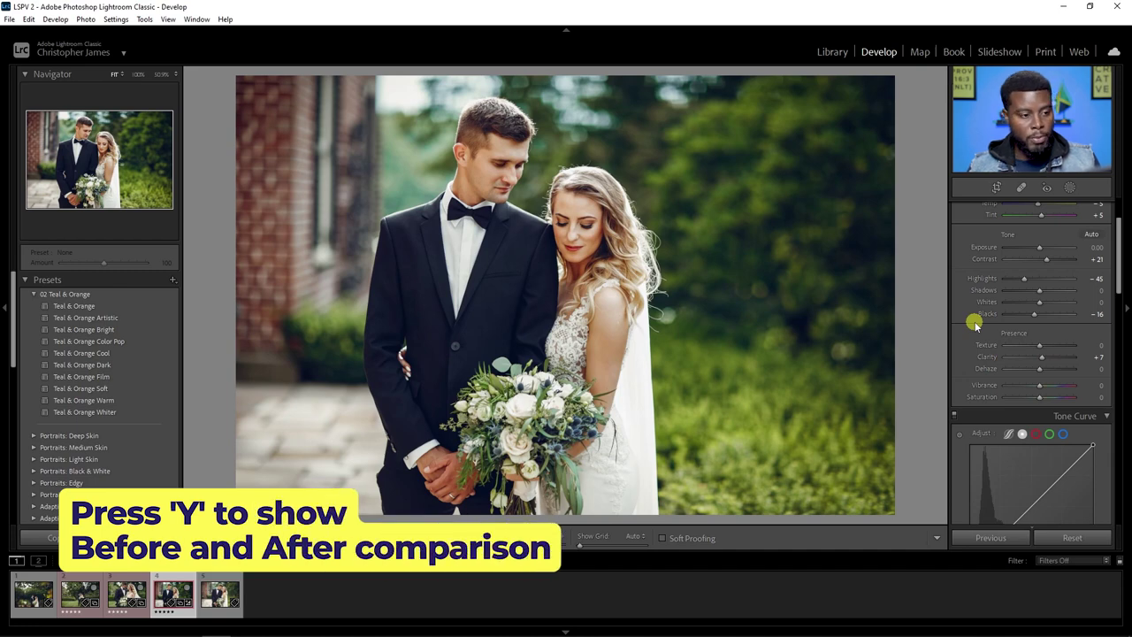
key(y)
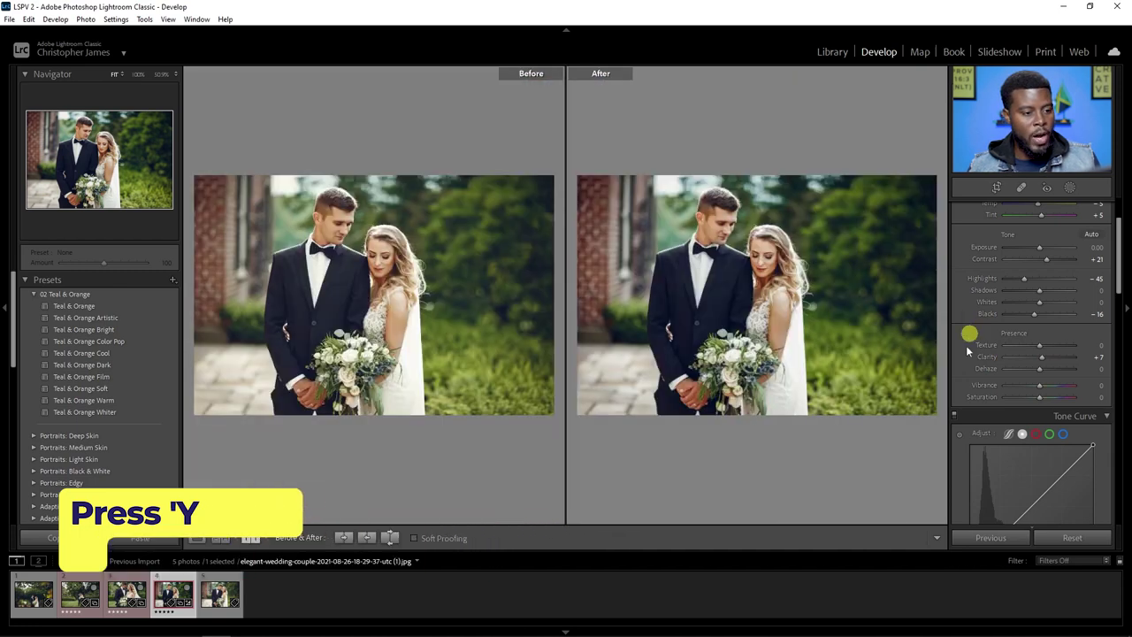
key(y)
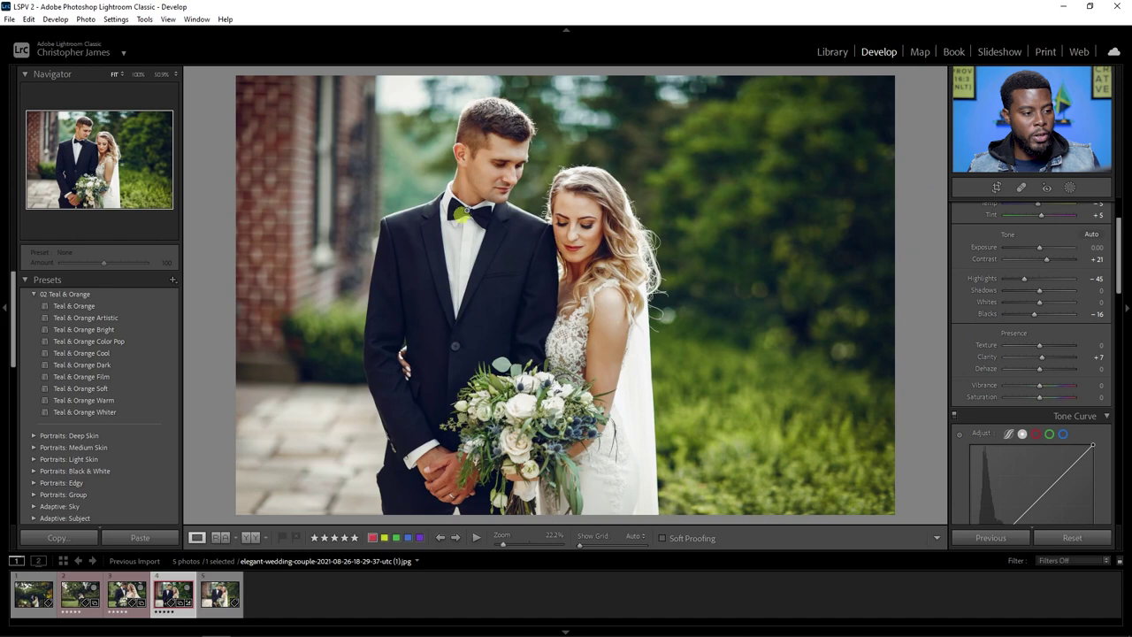
key(y)
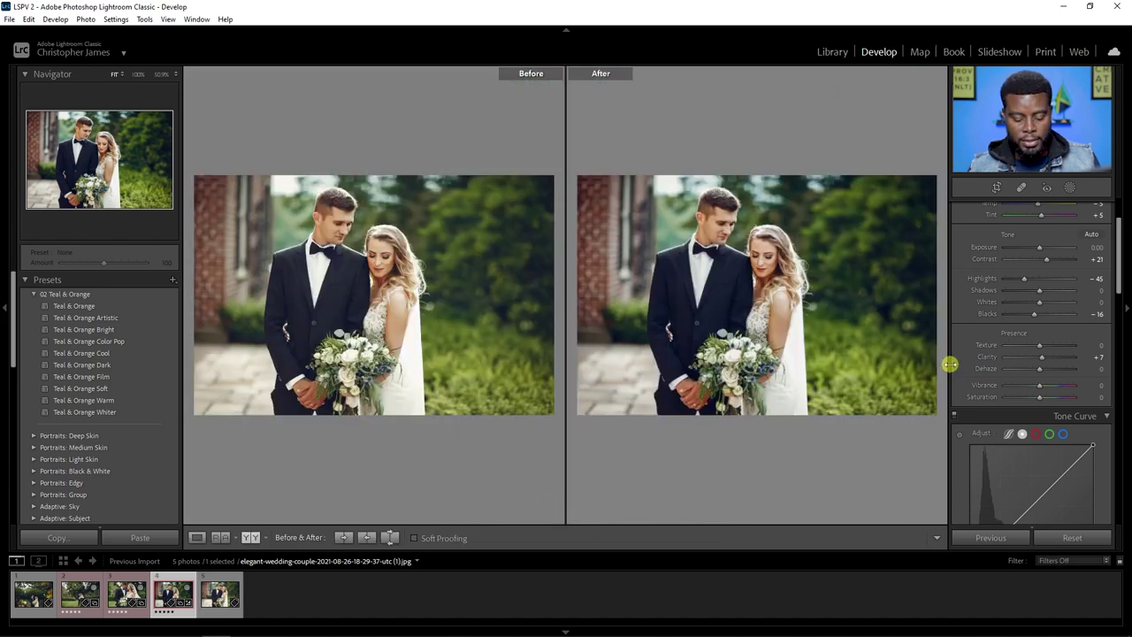
key(y)
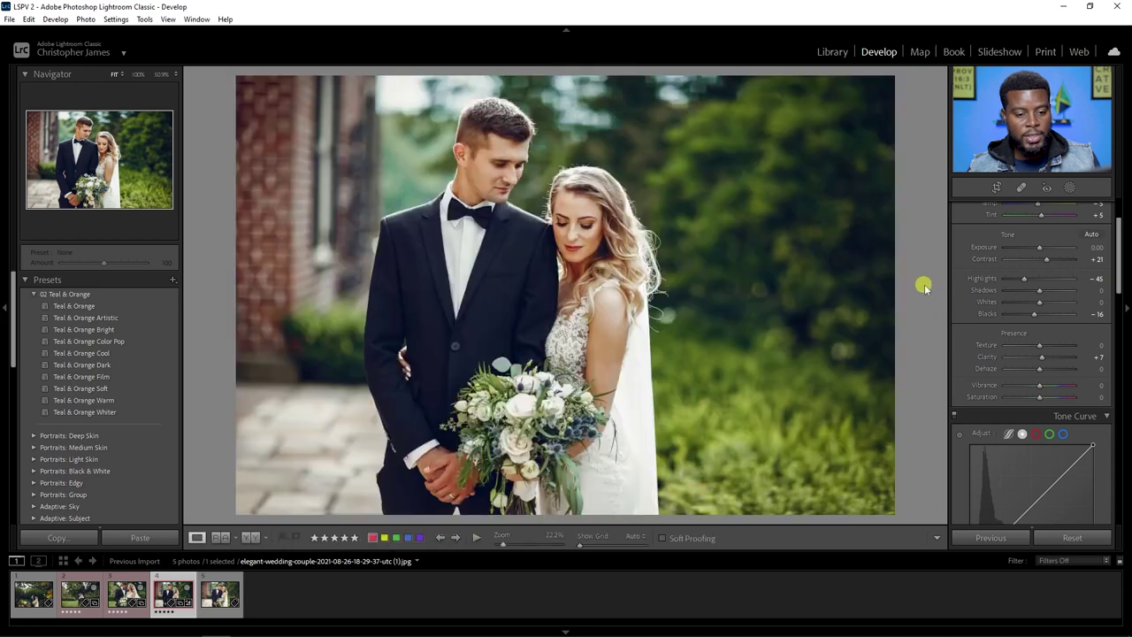
scroll(1002, 303, down, 2)
- In HSL saturation, set Green to +48 after testing full desaturation
scroll(964, 288, down, 2)
scroll(960, 285, up, 2)
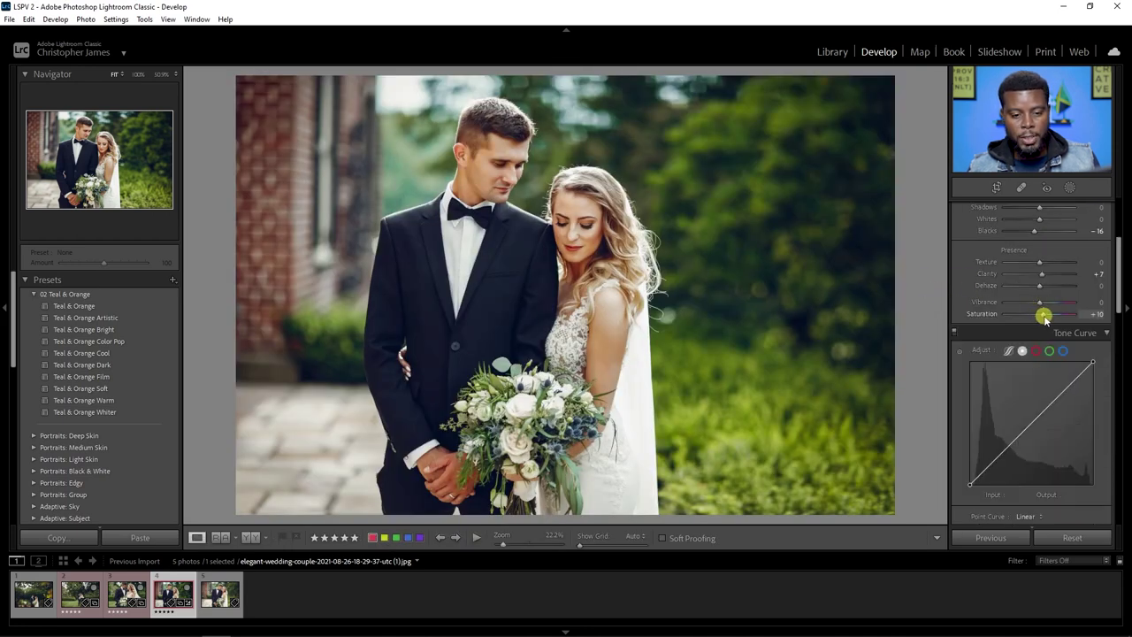
scroll(964, 299, down, 1)
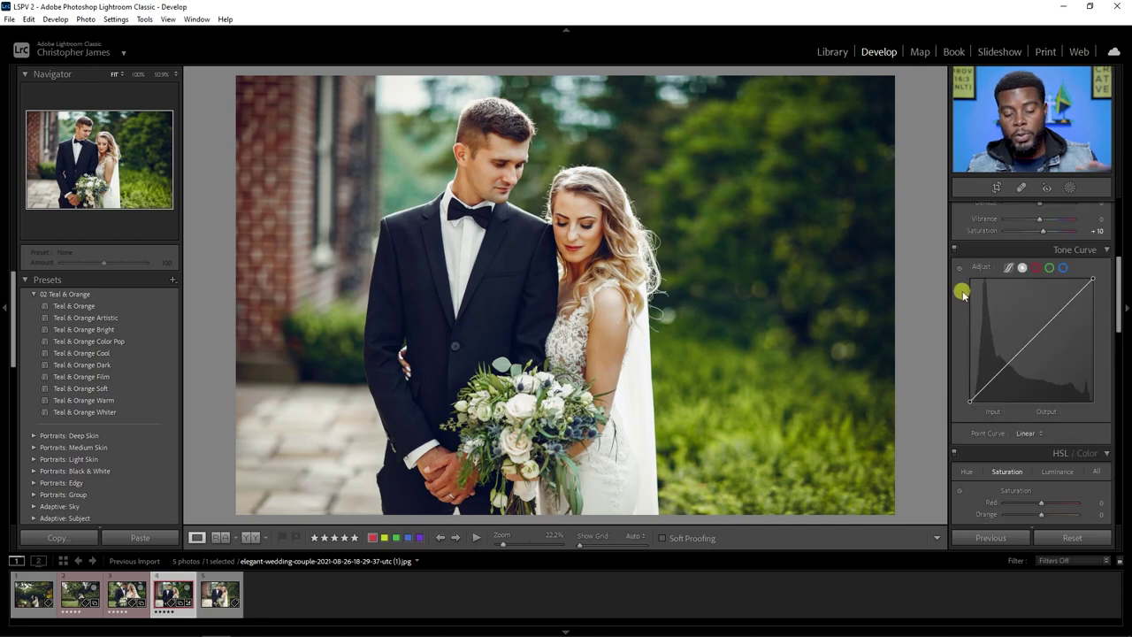
scroll(962, 296, down, 1)
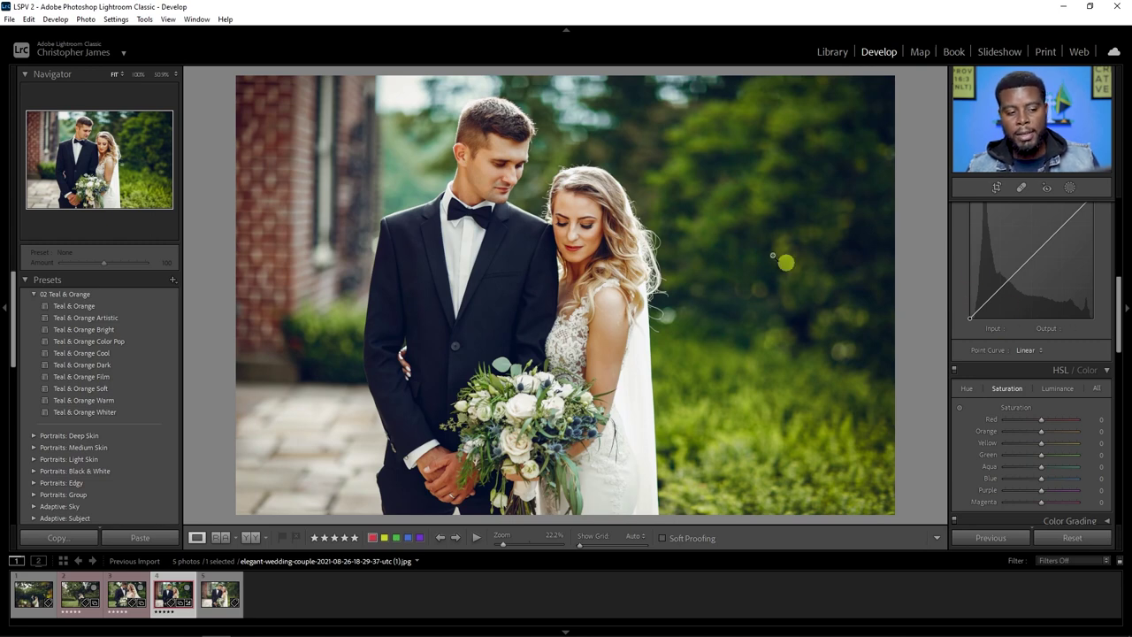
scroll(962, 317, down, 2)
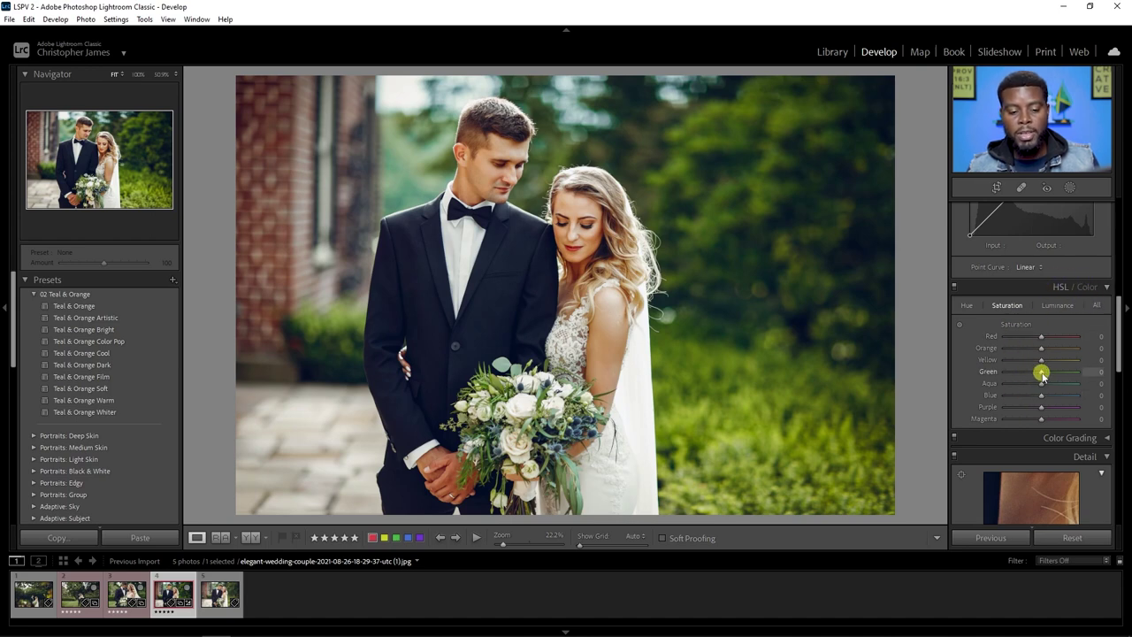
drag(1042, 373, 940, 374)
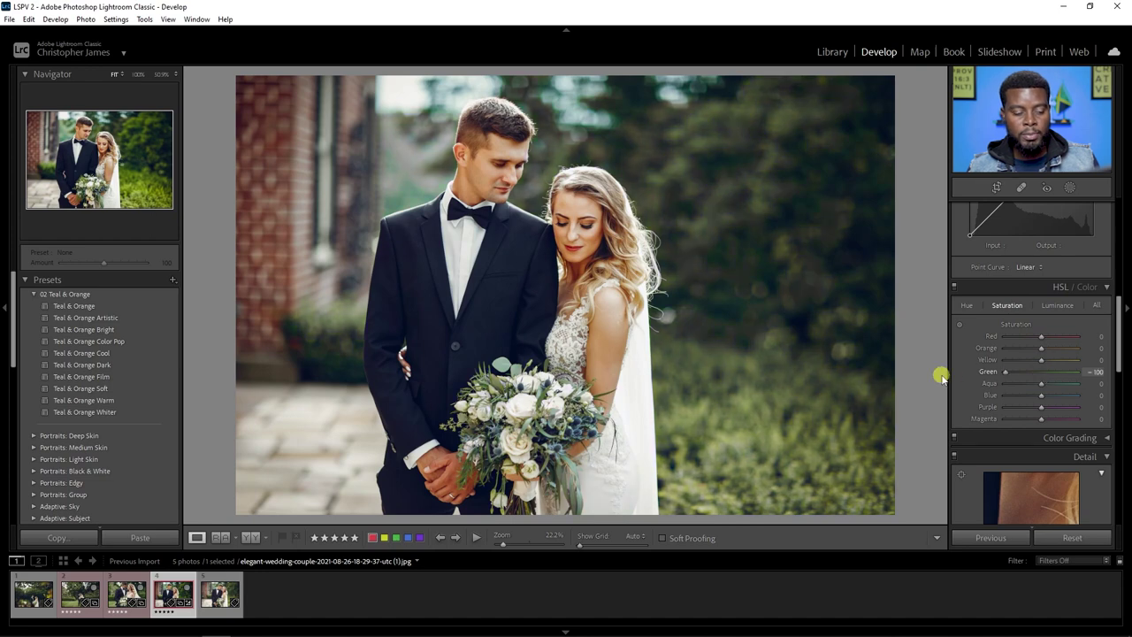
double_click(1010, 374)
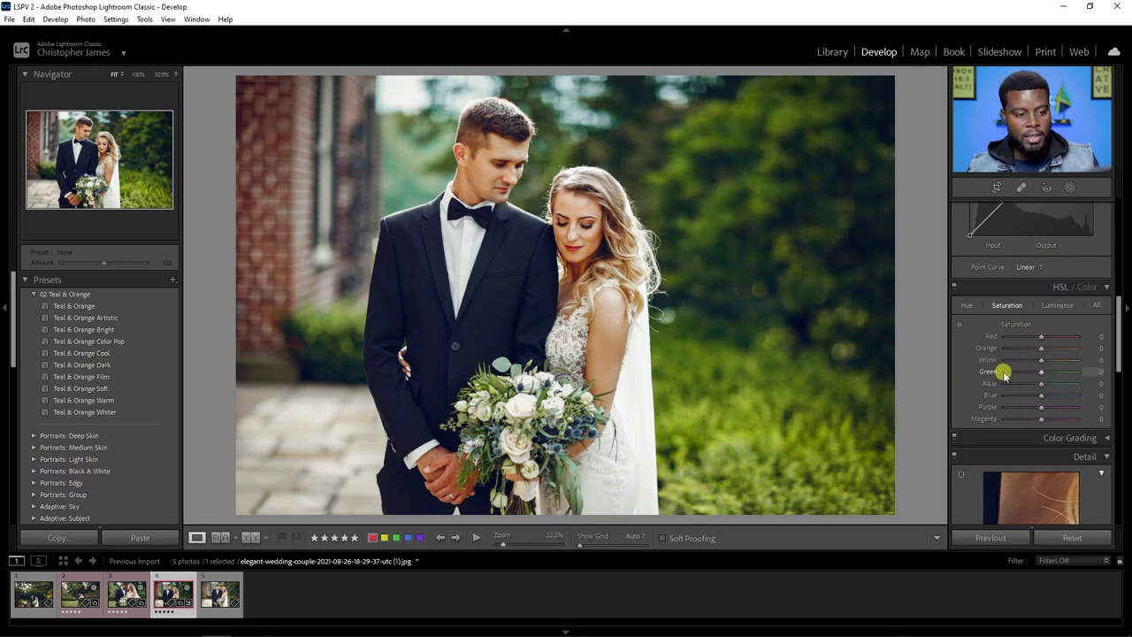
drag(1044, 374, 943, 375)
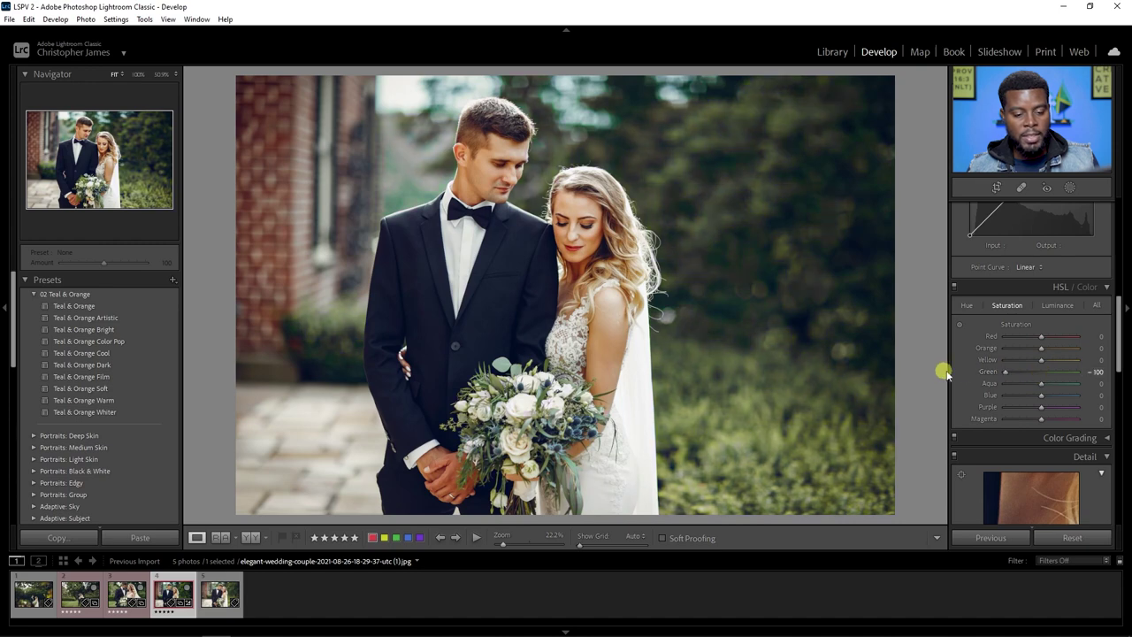
key(ctrl+z)
drag(1038, 374, 1008, 363)
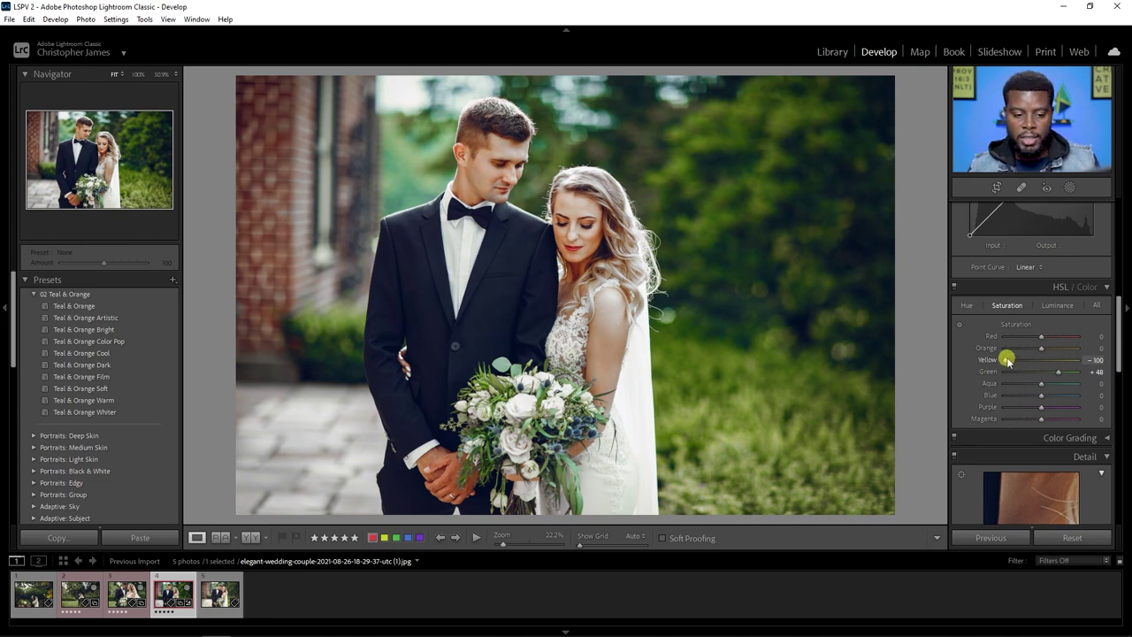
- Set Yellow saturation to +15, testing Orange but leaving it unchanged
drag(1007, 360, 1044, 362)
click(1042, 349)
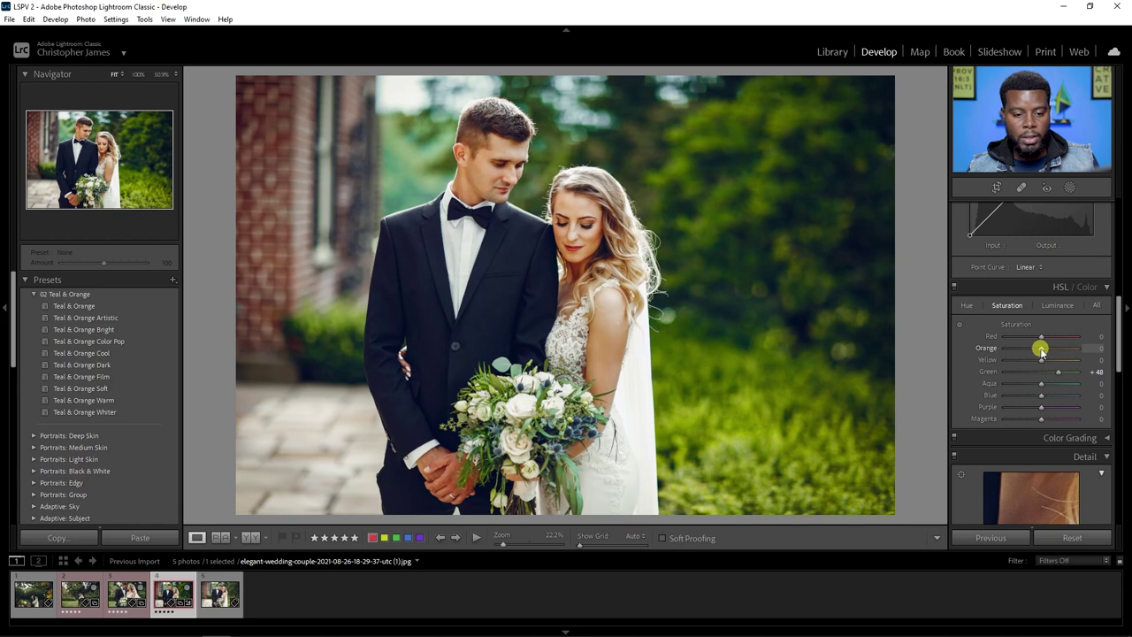
drag(1042, 349, 1007, 352)
click(1044, 362)
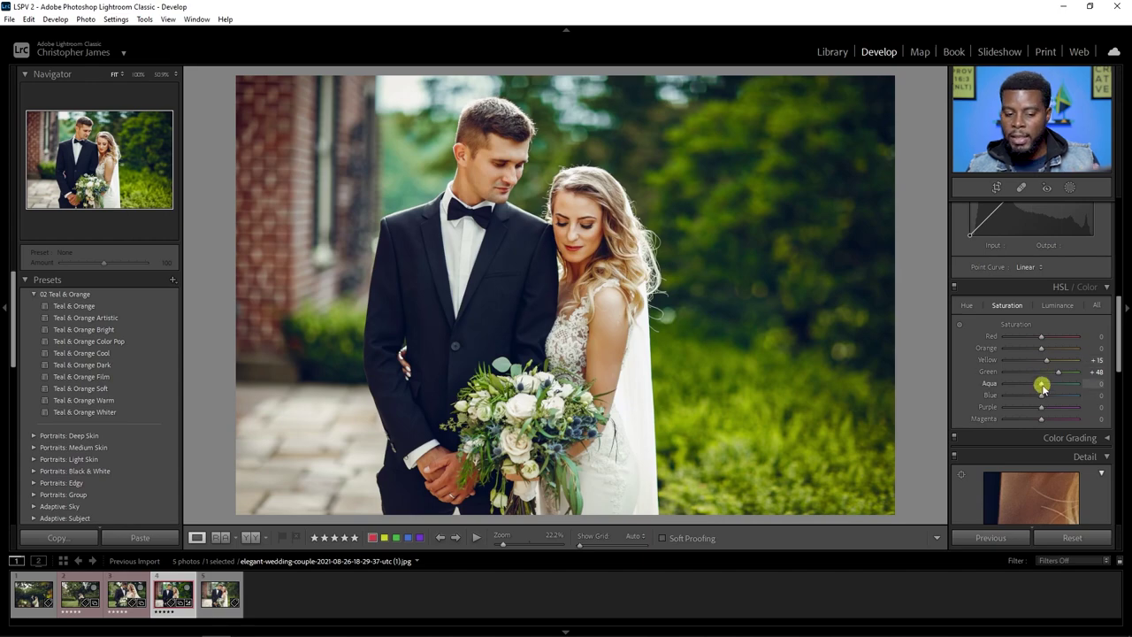
- Set Aqua saturation to +30, zooming in on the bride and bouquet to check
drag(1044, 385, 890, 343)
click(776, 285)
click(779, 281)
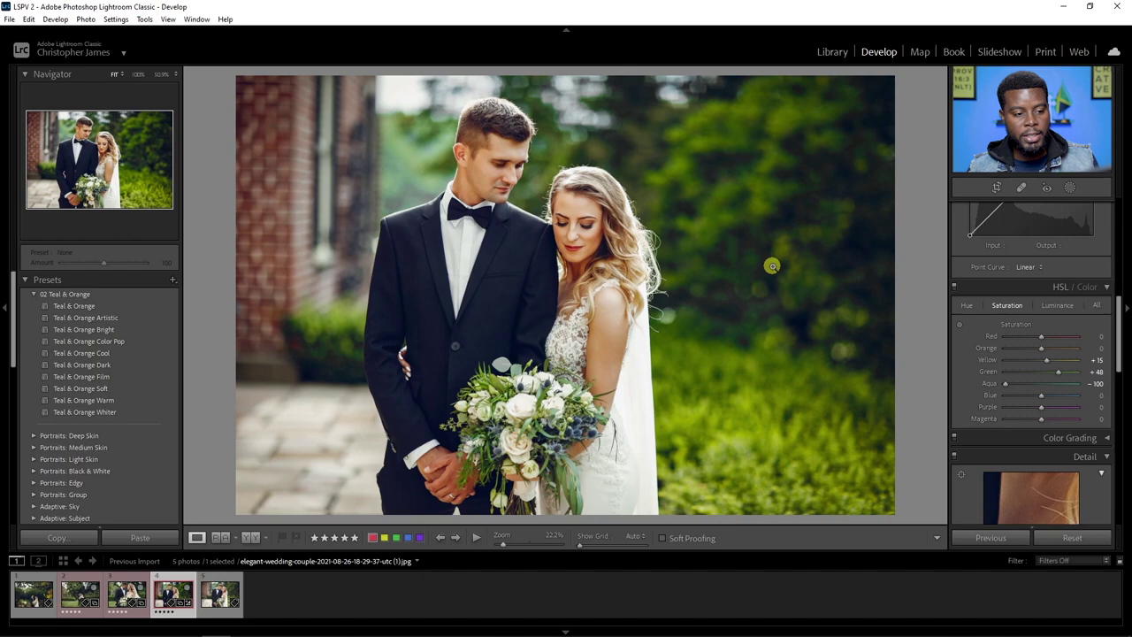
click(786, 276)
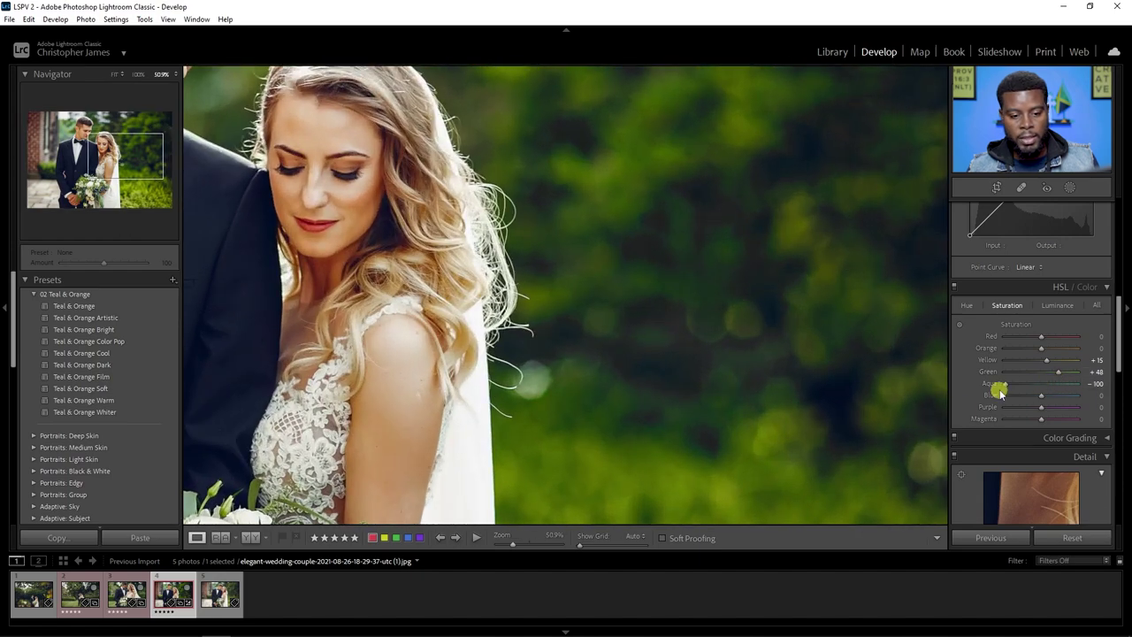
drag(1006, 386, 1041, 384)
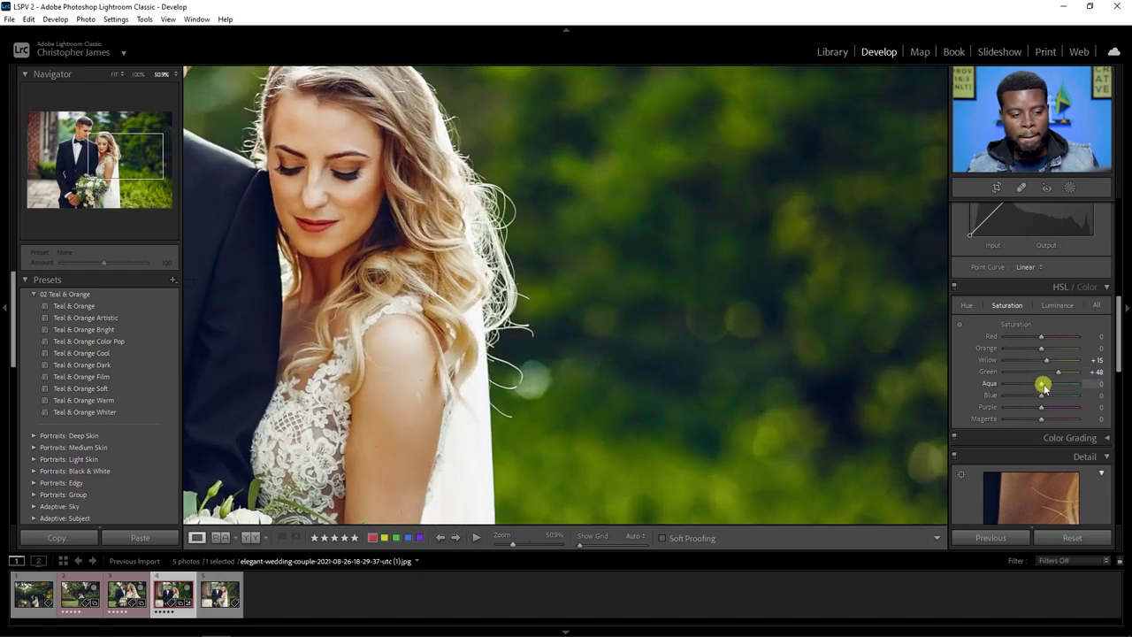
double_click(1003, 384)
drag(1049, 386, 1053, 386)
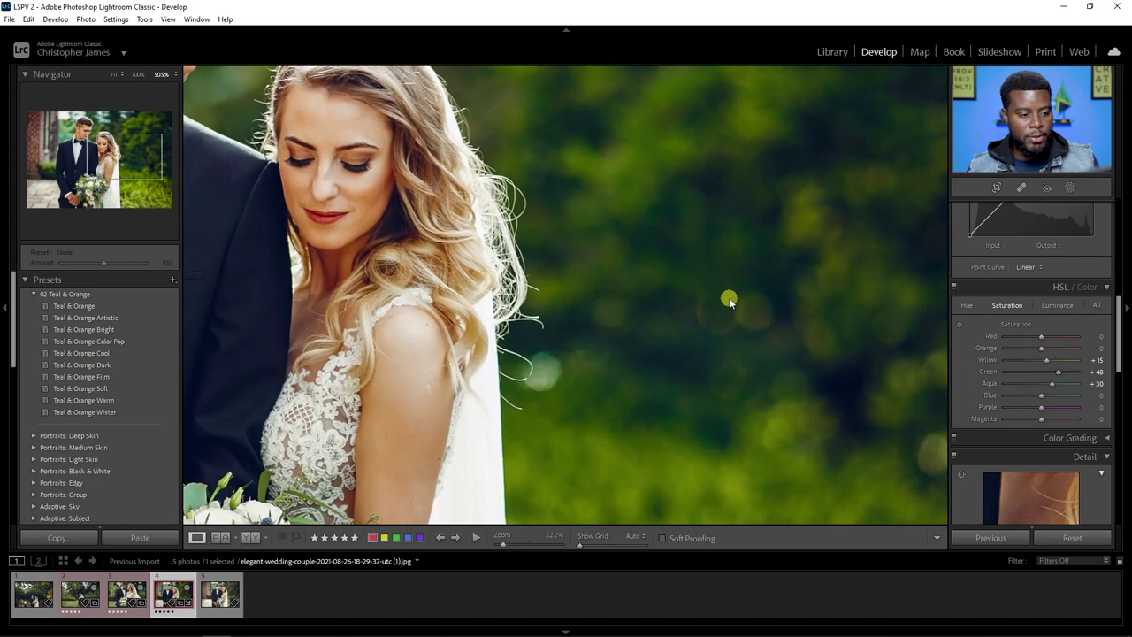
click(727, 299)
drag(534, 429, 547, 407)
click(542, 424)
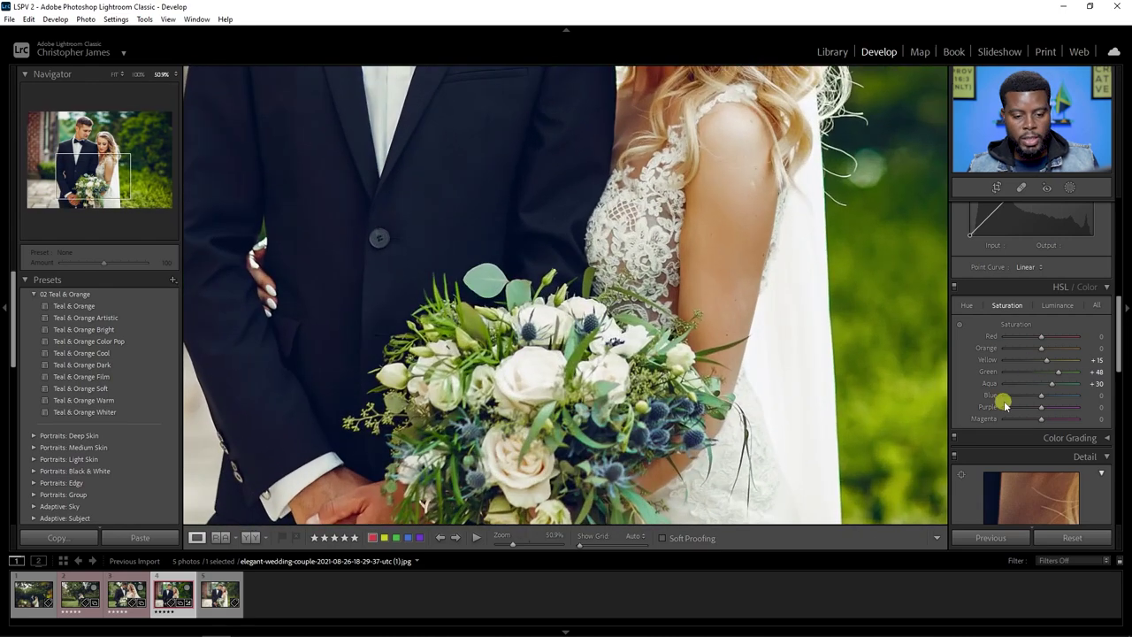
- Set Blue saturation to +11 after testing its maximum on the suit
drag(1042, 398, 1126, 400)
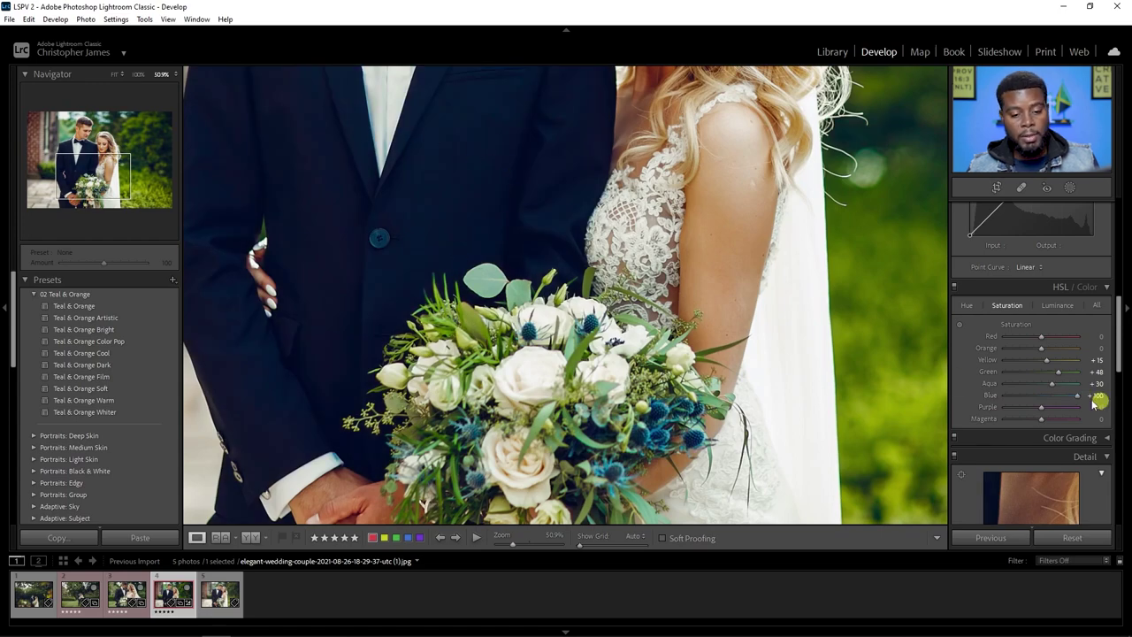
key(z)
click(1051, 386)
drag(1079, 395, 1052, 408)
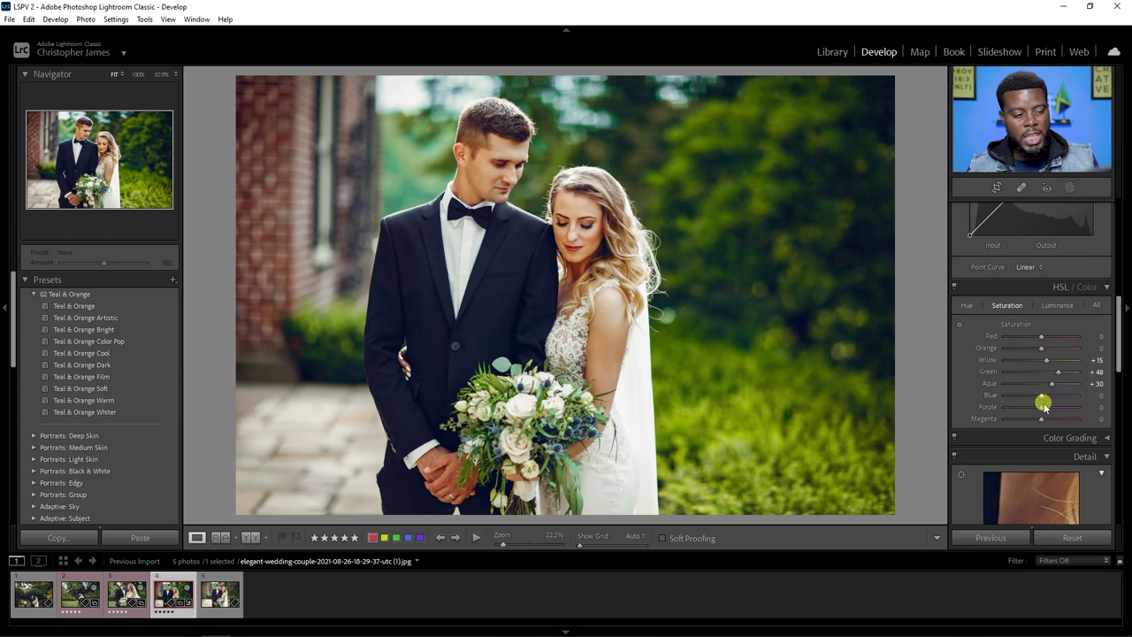
mouse_move(1041, 399)
mouse_down()
mouse_move(957, 399)
mouse_move(1092, 396)
mouse_move(973, 397)
mouse_move(1046, 401)
mouse_up()
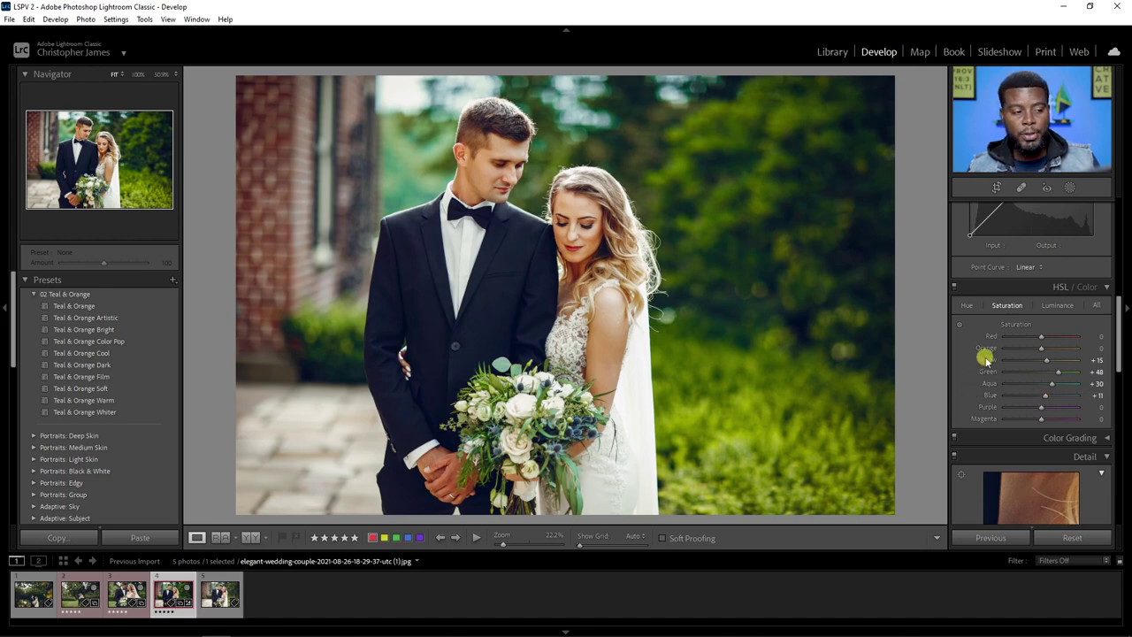
click(970, 305)
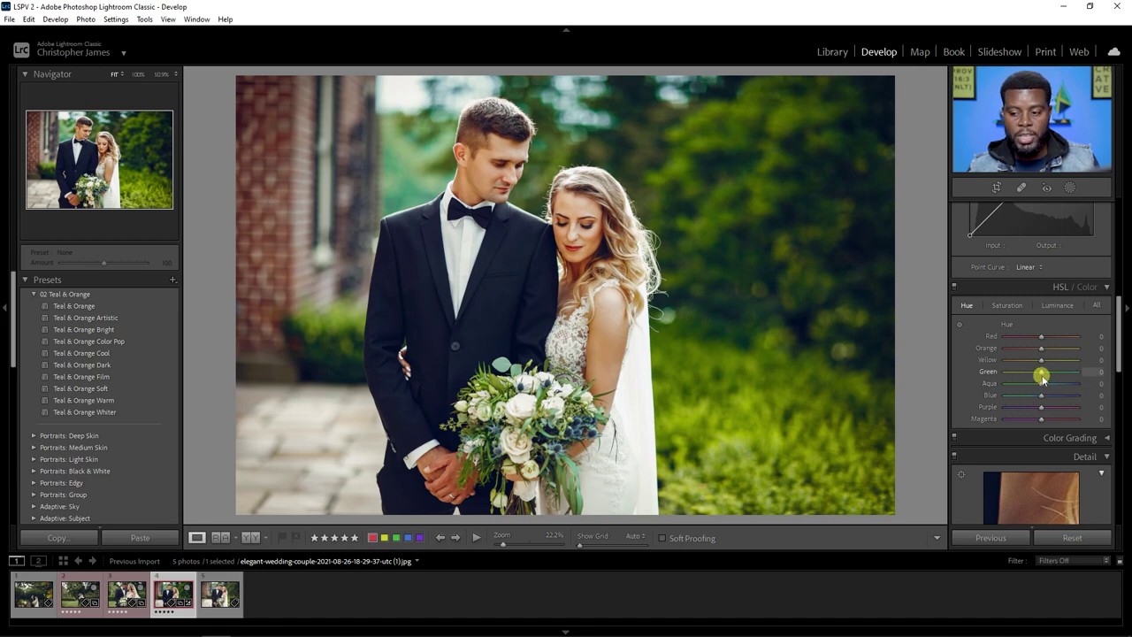
- Shift the Green hue to -70 and Yellow hue to -20 for golden foliage
mouse_move(1042, 374)
mouse_down()
mouse_move(1006, 376)
mouse_move(1023, 376)
mouse_up()
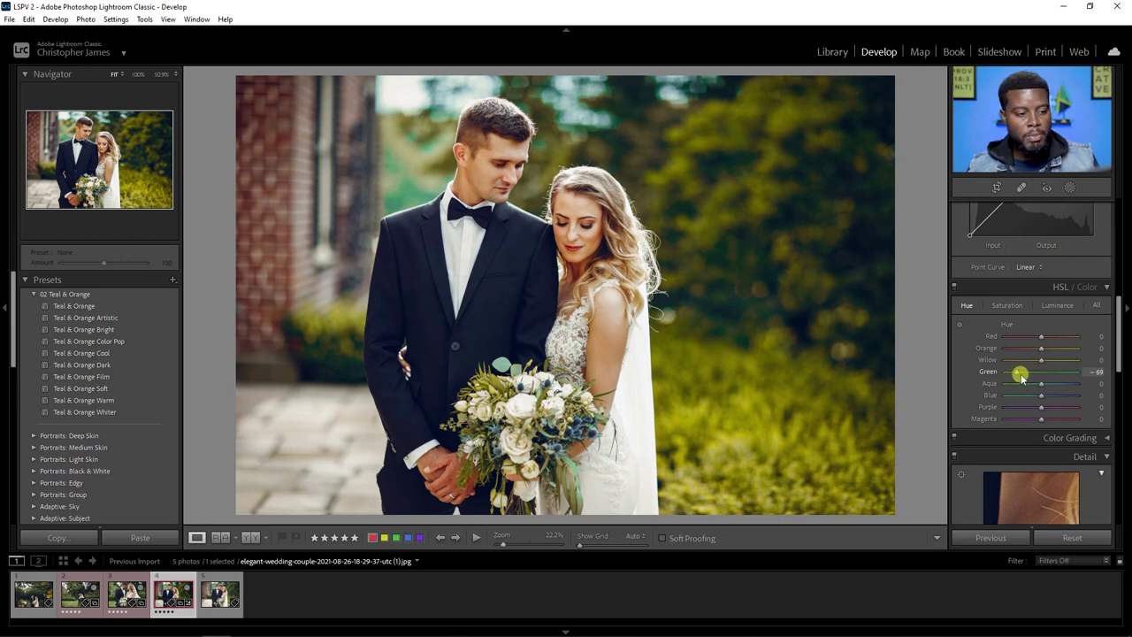
mouse_move(1021, 376)
mouse_down()
mouse_move(1038, 359)
mouse_move(972, 361)
mouse_move(1037, 364)
mouse_up()
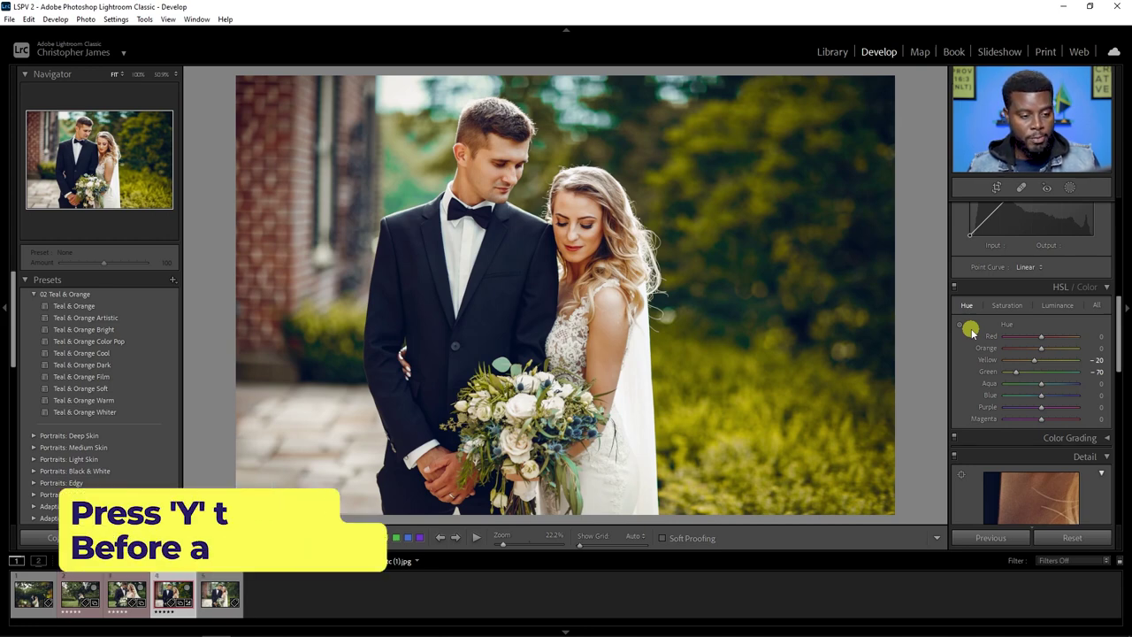
- Compare the graded bouquet portrait with its original side by side, then return to the single photo
key(y)
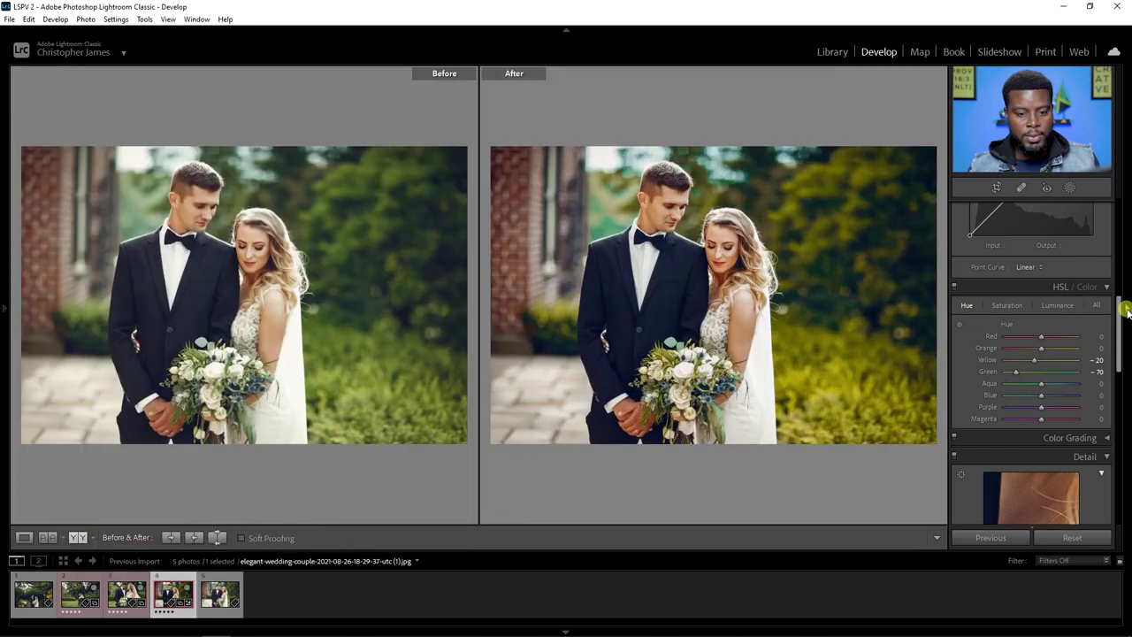
click(1125, 310)
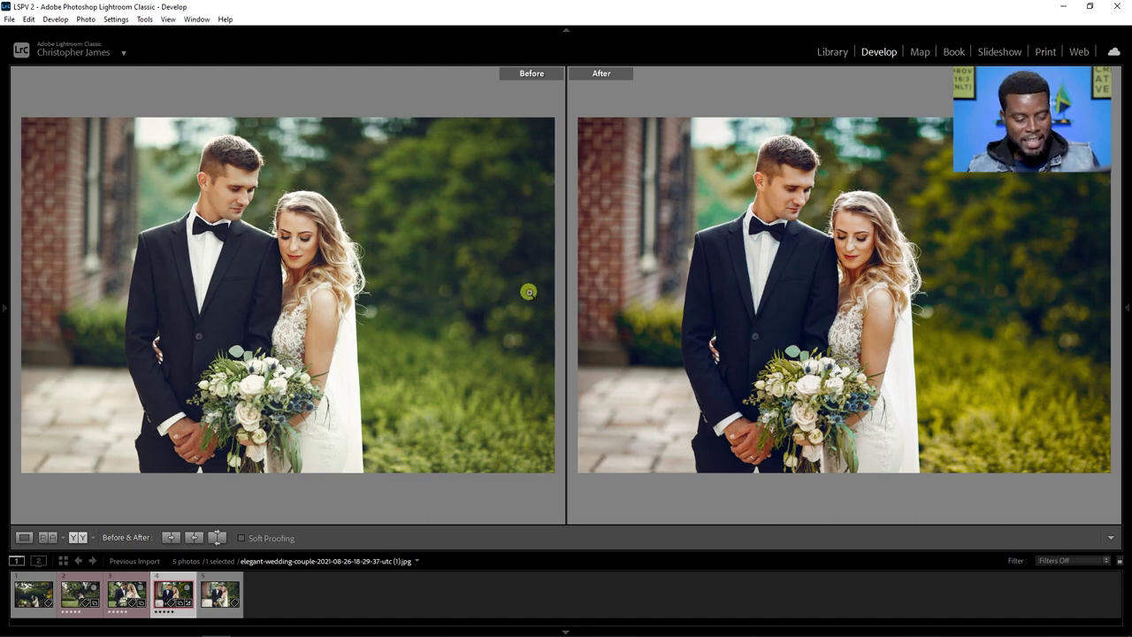
key(y)
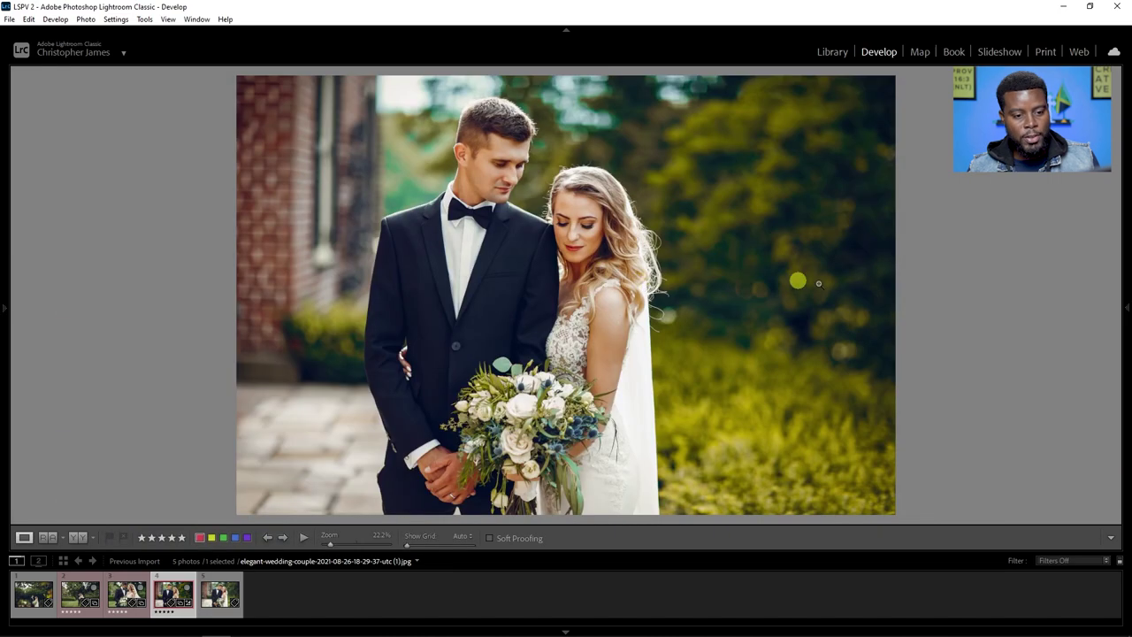
click(1126, 308)
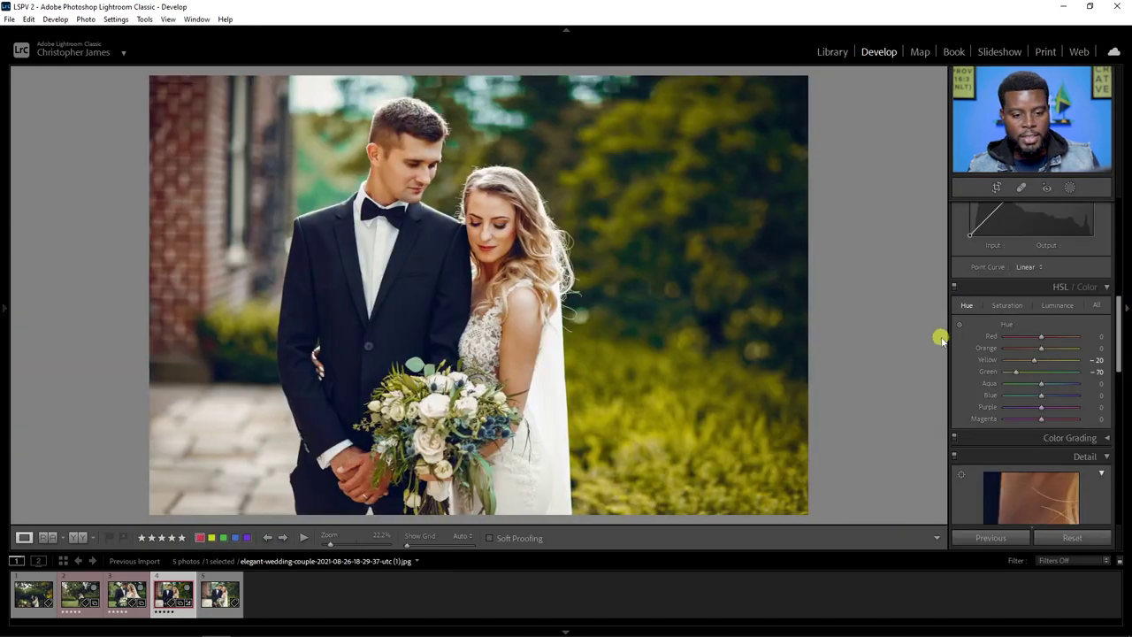
- Lift the tone curve's black point to input 14, output 20 for faded shadows
scroll(980, 315, down, 2)
scroll(980, 315, up, 4)
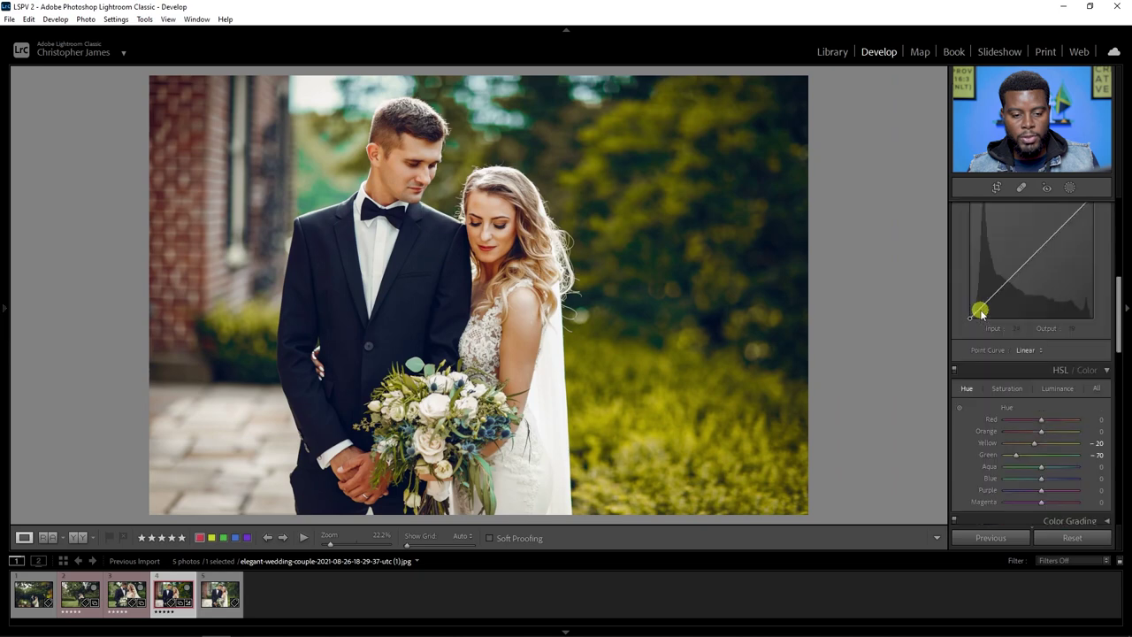
scroll(980, 315, down, 2)
scroll(980, 314, up, 3)
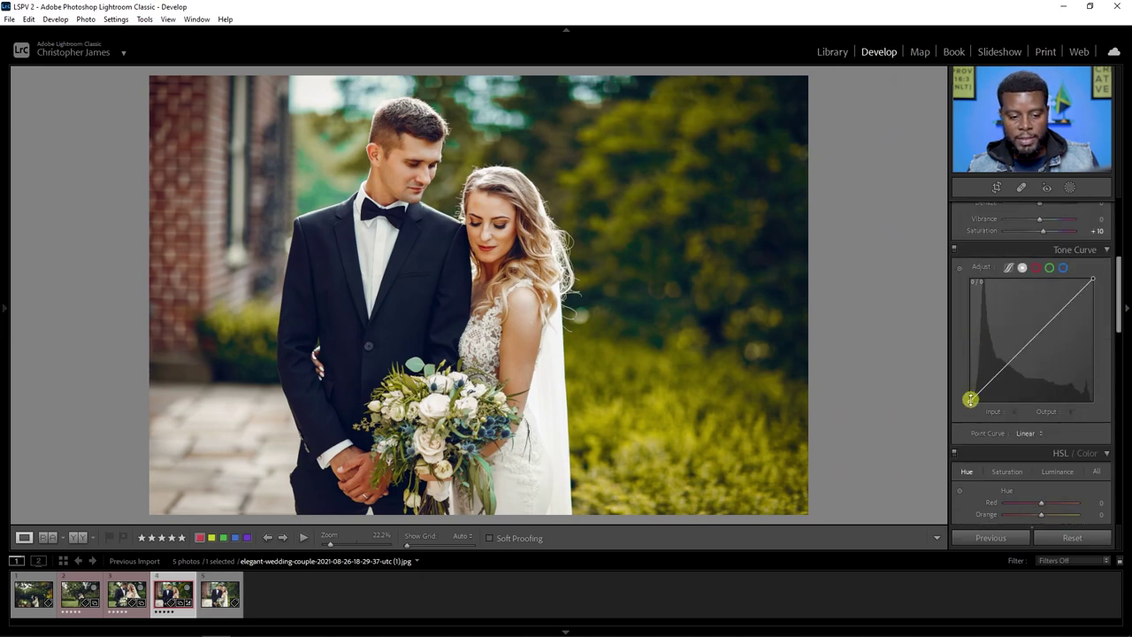
drag(970, 399, 976, 392)
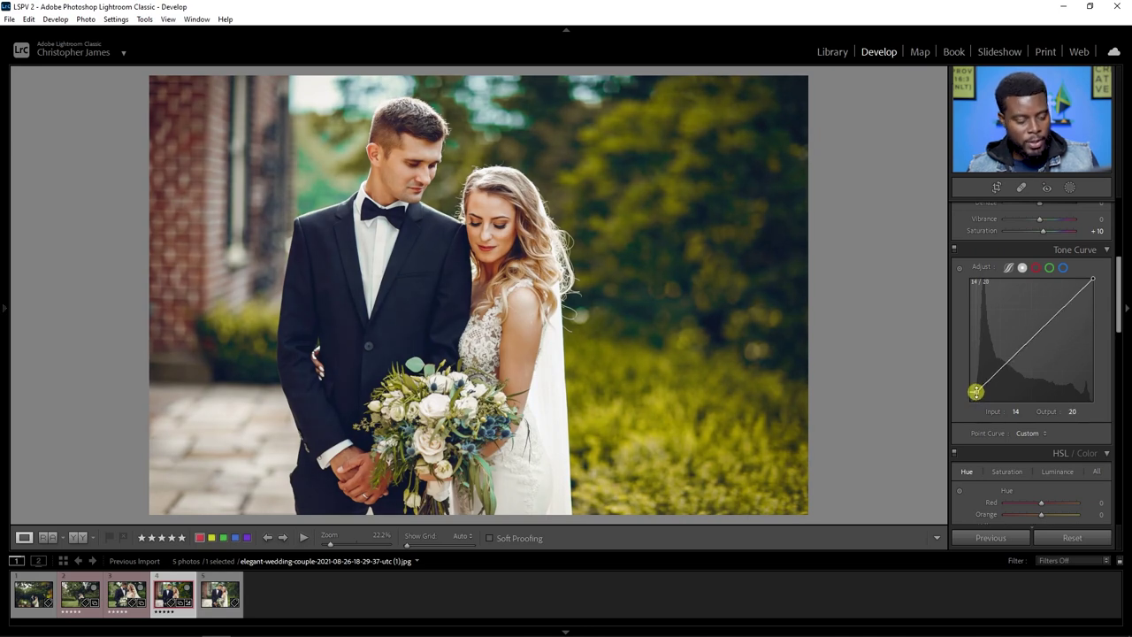
- Undo and redo the black-point lift, then check it against the original in Before/After
key(ctrl+z)
key(ctrl+y)
key(y)
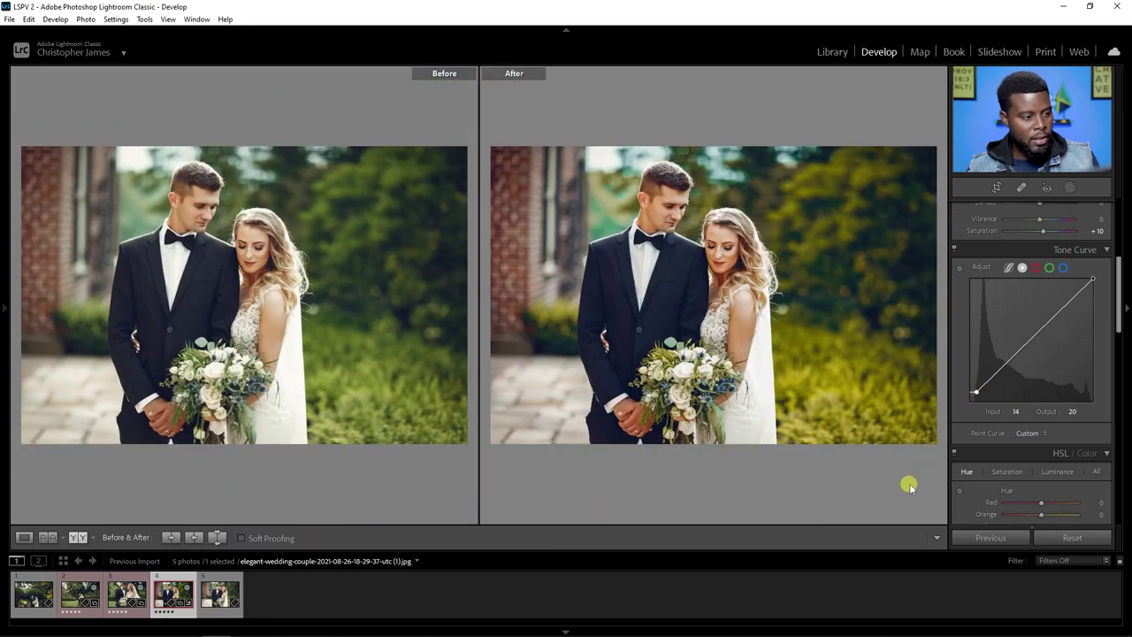
key(y)
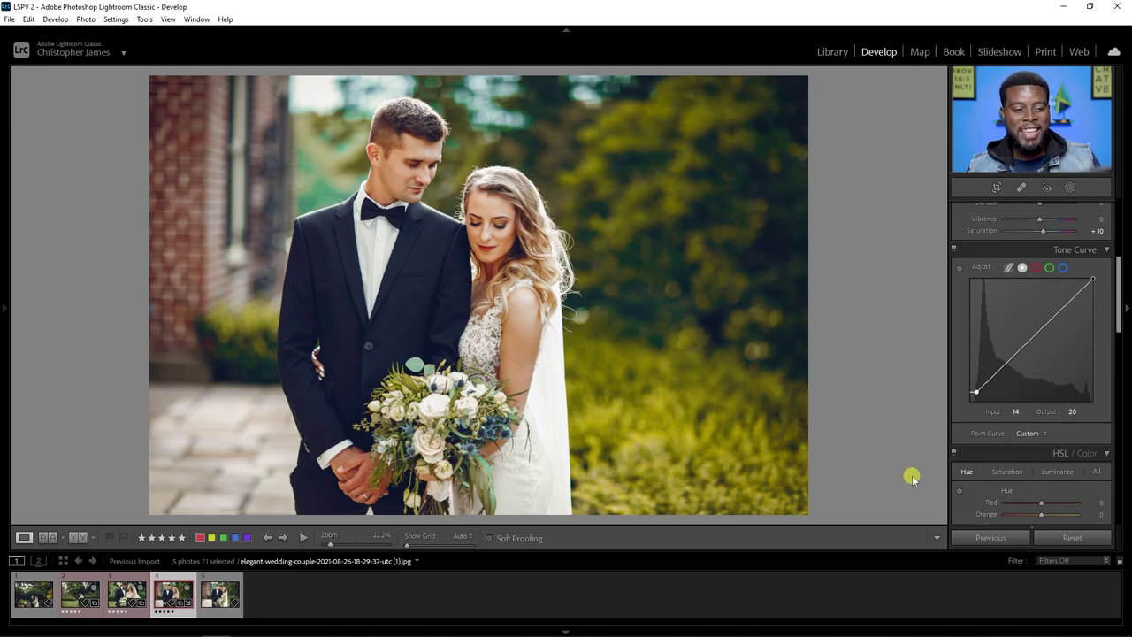
scroll(986, 380, up, 5)
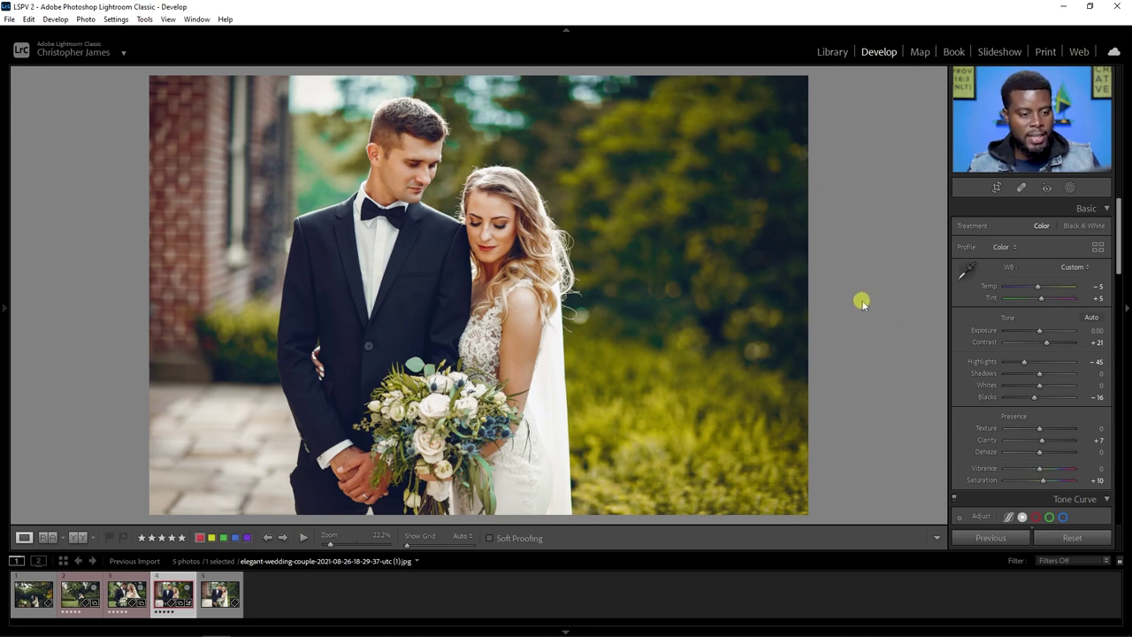
- Straighten the photo with a -0.44° rotation and show it as a split before/after image
key(r)
drag(860, 308, 867, 304)
key(Return)
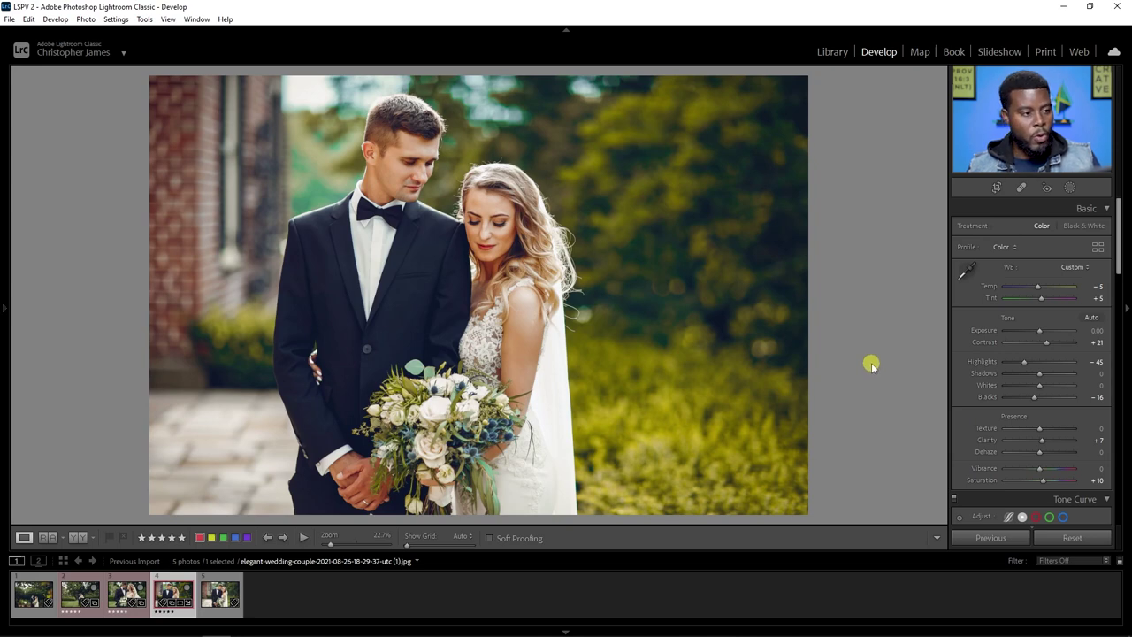
key(y)
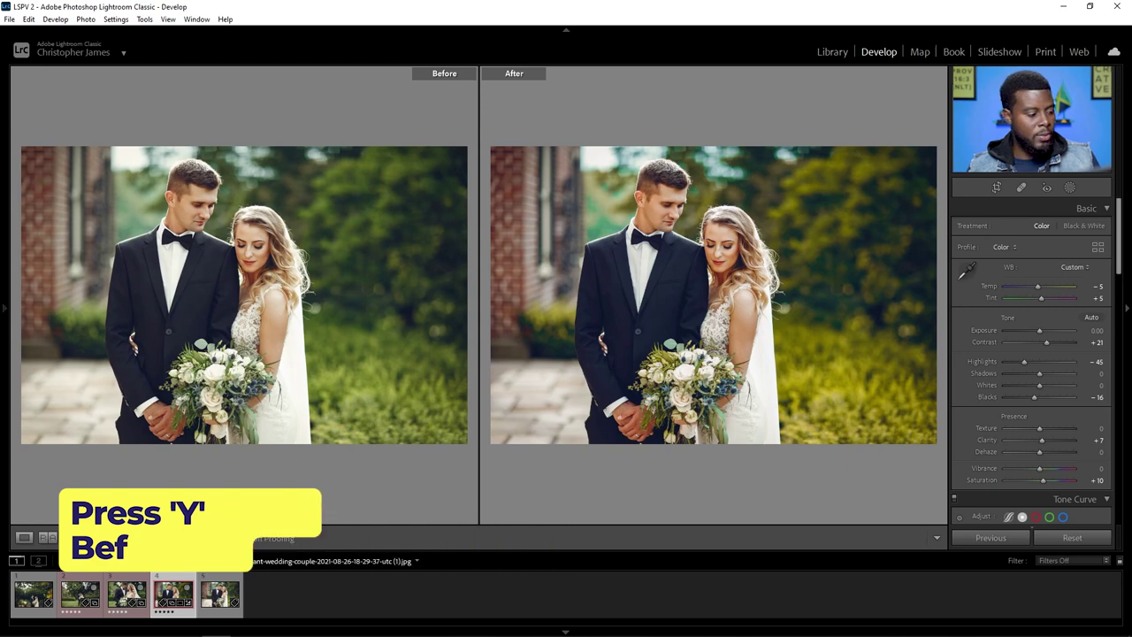
click(78, 537)
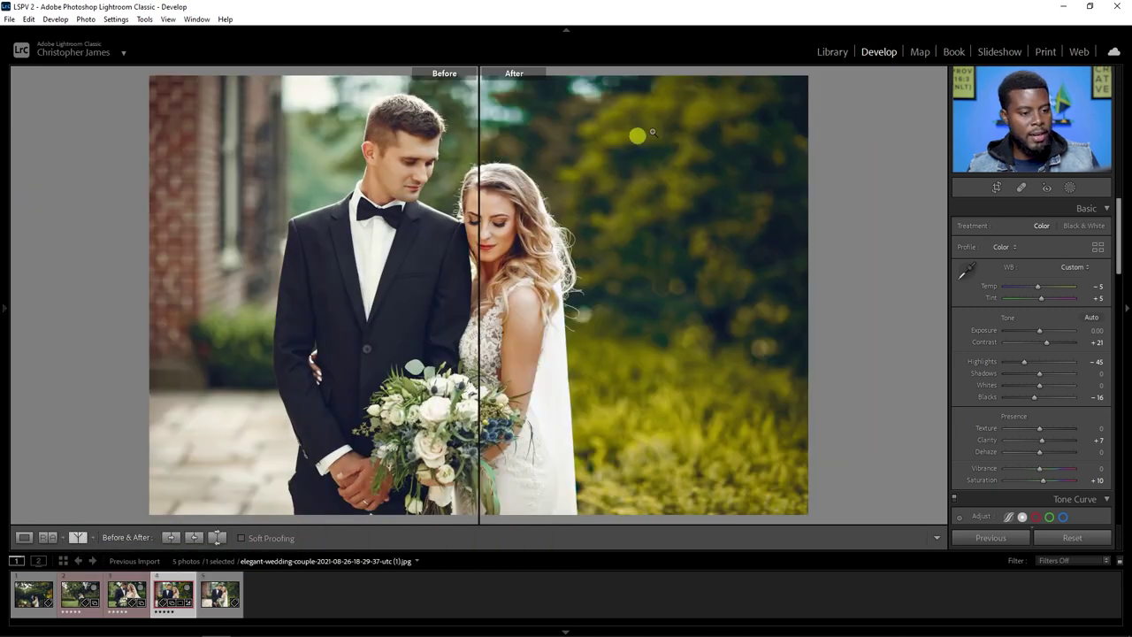
- Cycle the before/after layouts, then try HSL Red saturation at +100 and undo it
click(79, 537)
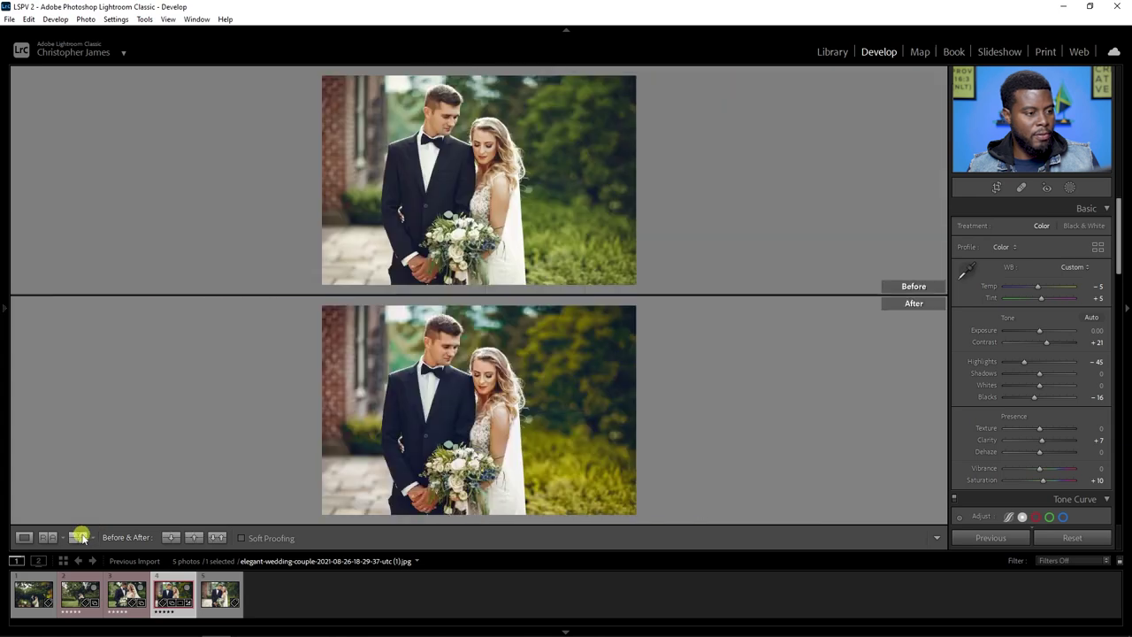
click(81, 537)
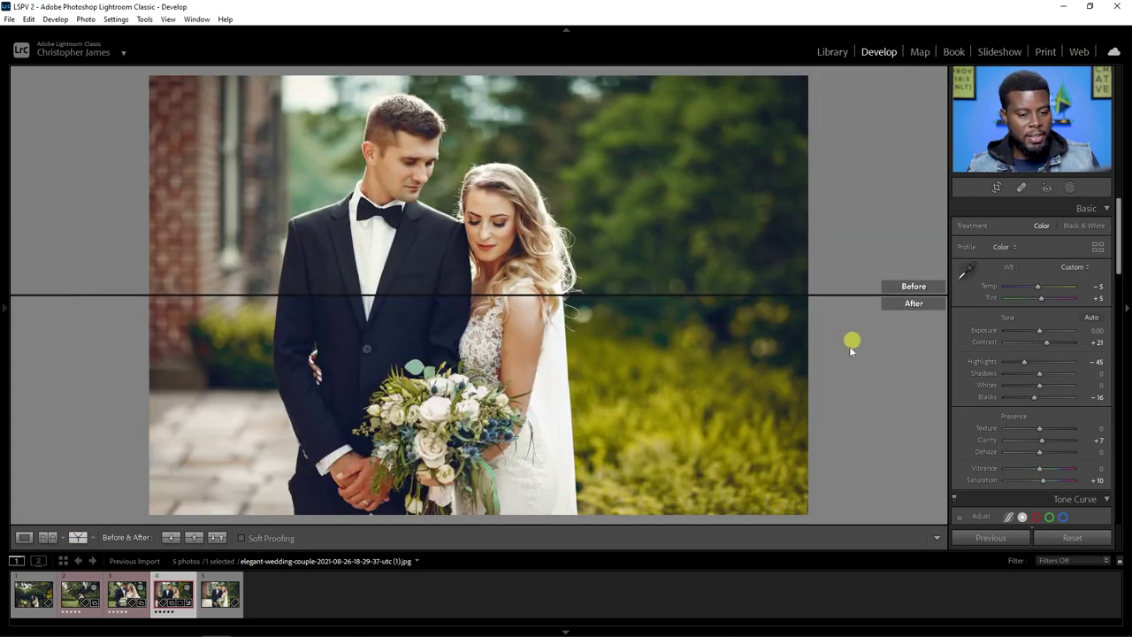
scroll(1004, 325, down, 3)
scroll(1004, 326, down, 5)
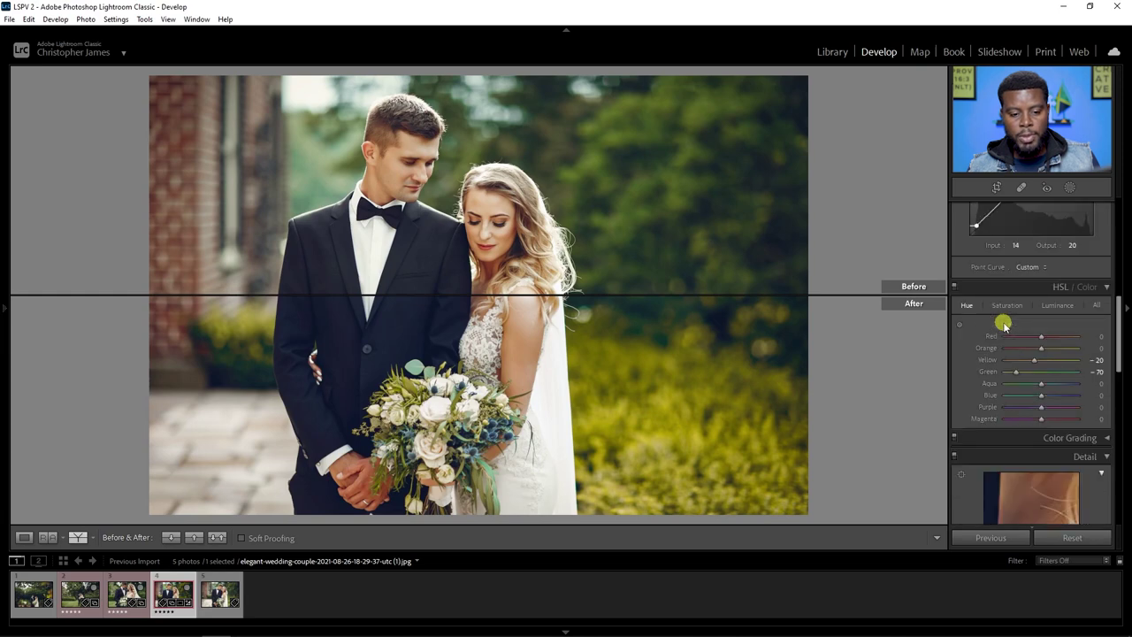
click(1008, 307)
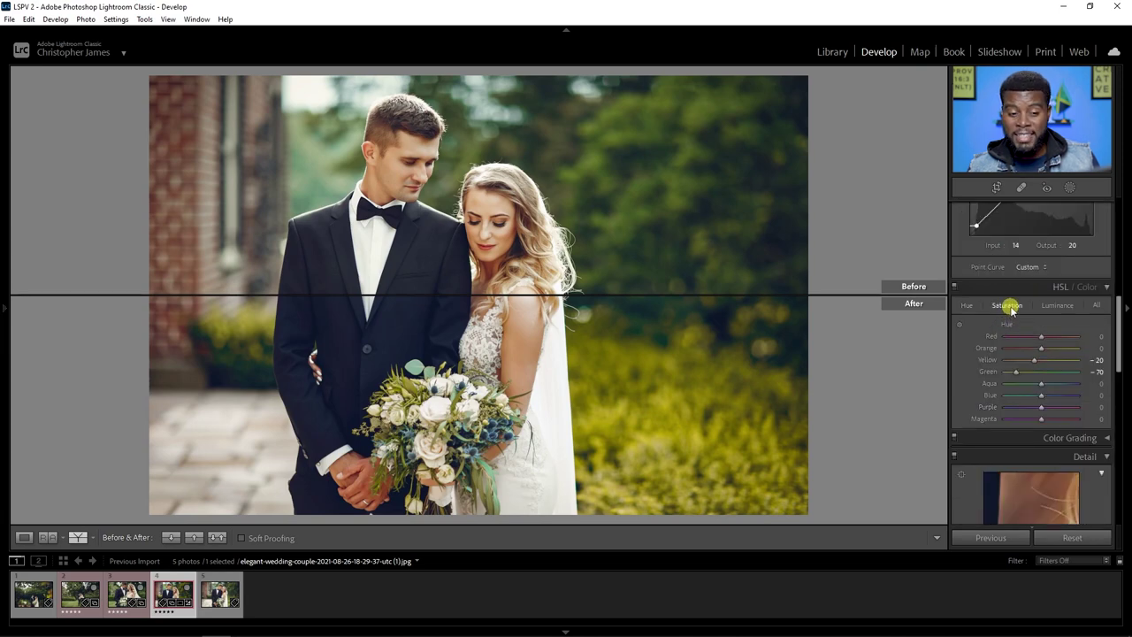
drag(1040, 337, 1074, 333)
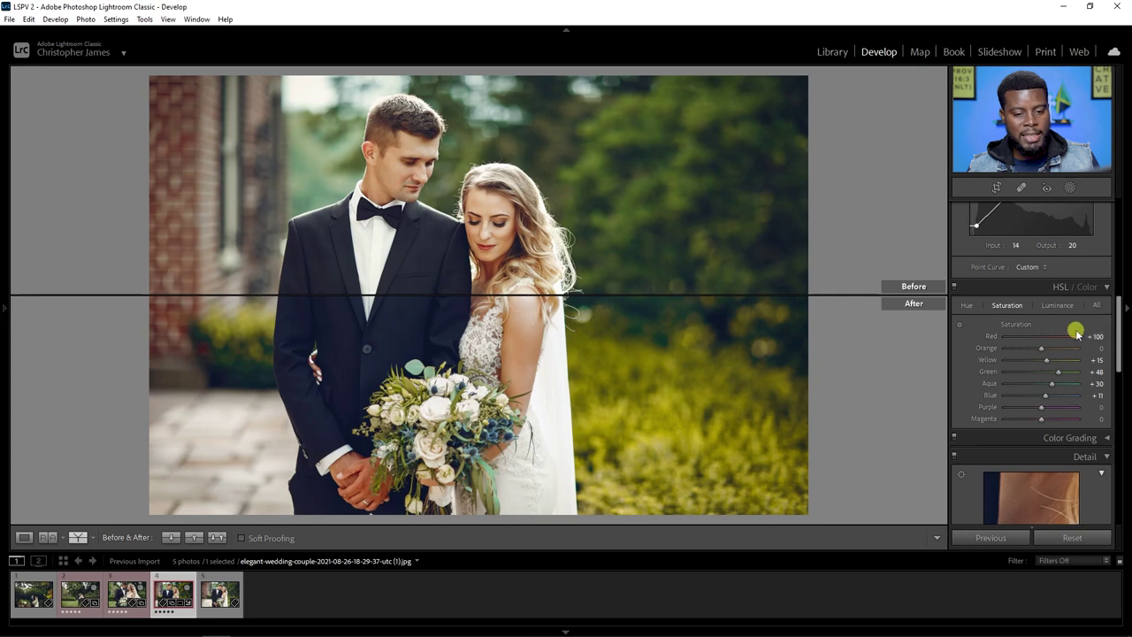
key(ctrl+z)
- Cycle through split, stacked and side-by-side comparisons, ending back on the single photo
key(shift+y)
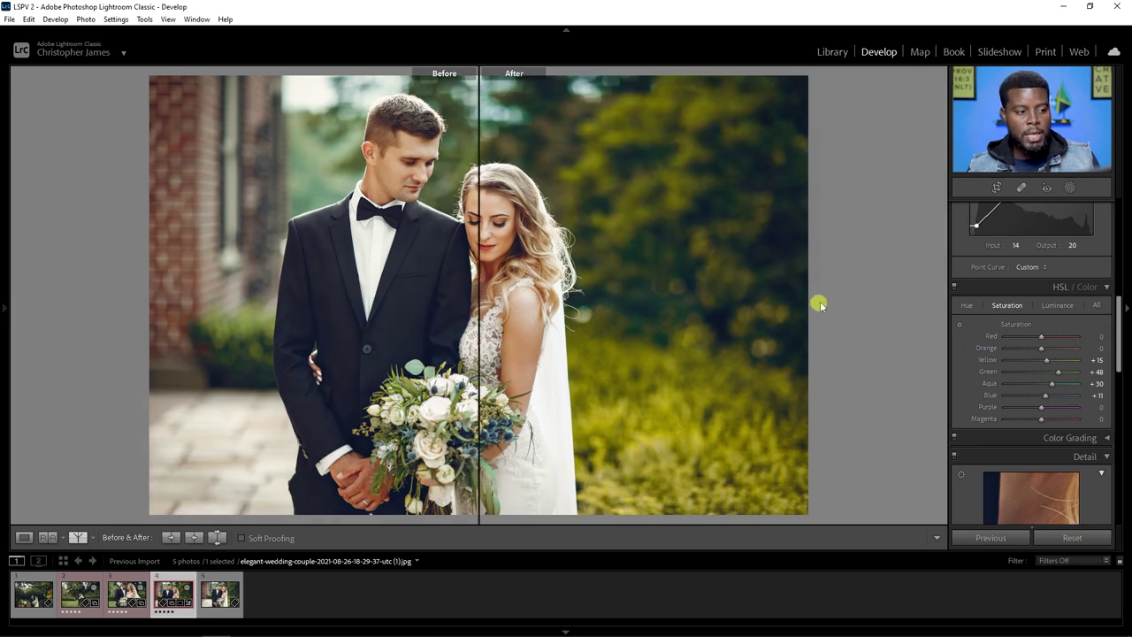
key(y)
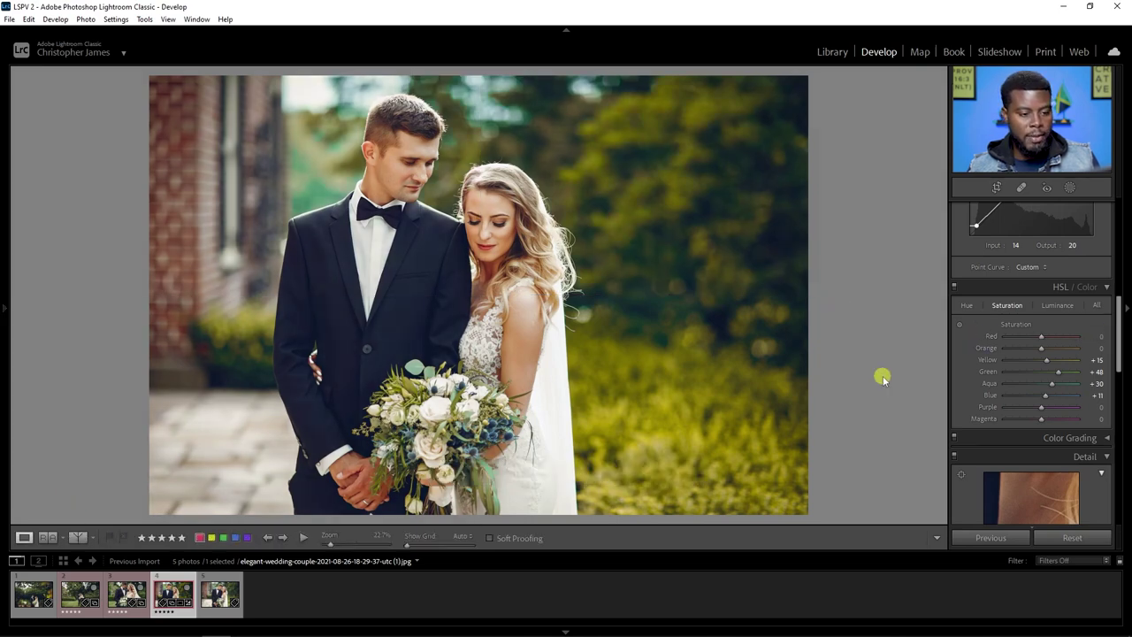
key(shift+y)
click(80, 537)
click(80, 537)
click(79, 537)
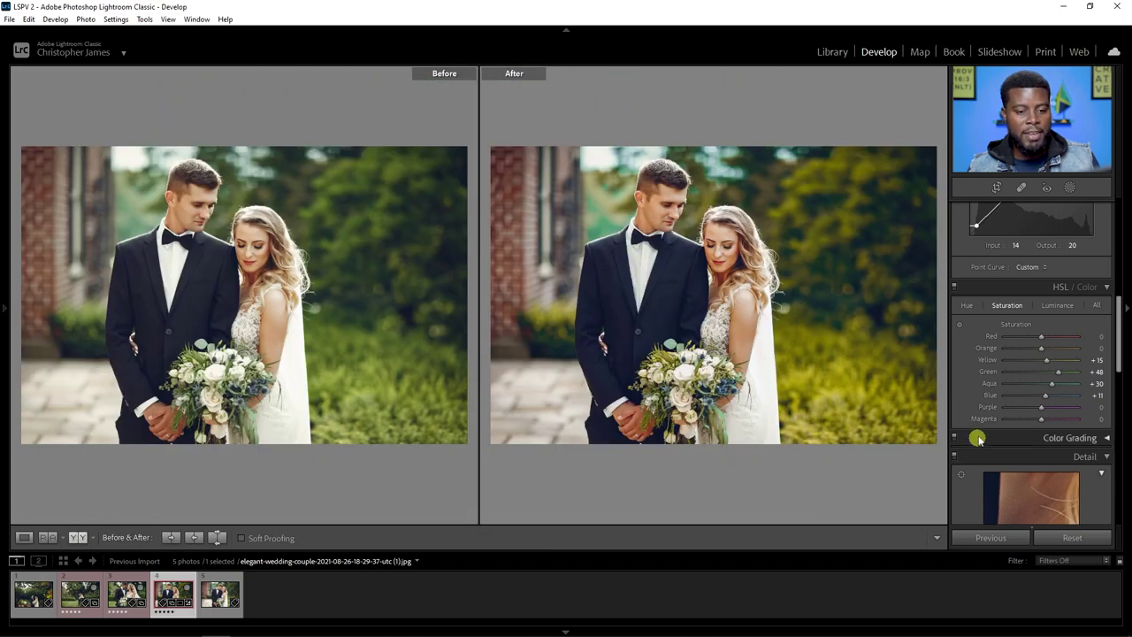
key(y)
scroll(984, 389, up, 5)
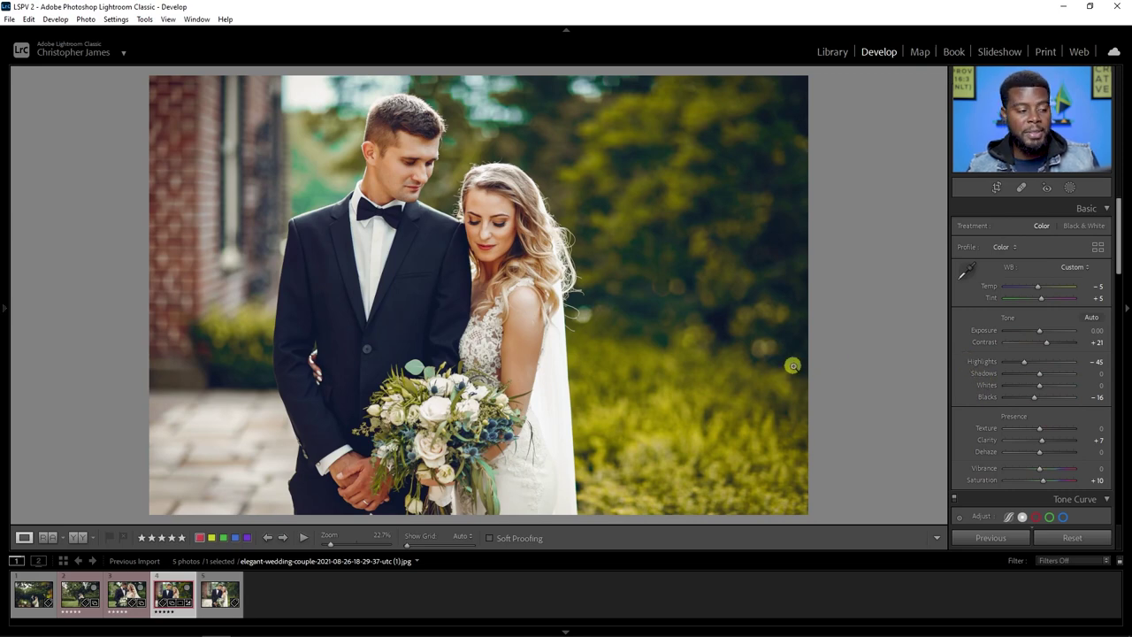
- Copy the grade's checked develop settings and switch to the third filmstrip photo
click(4, 457)
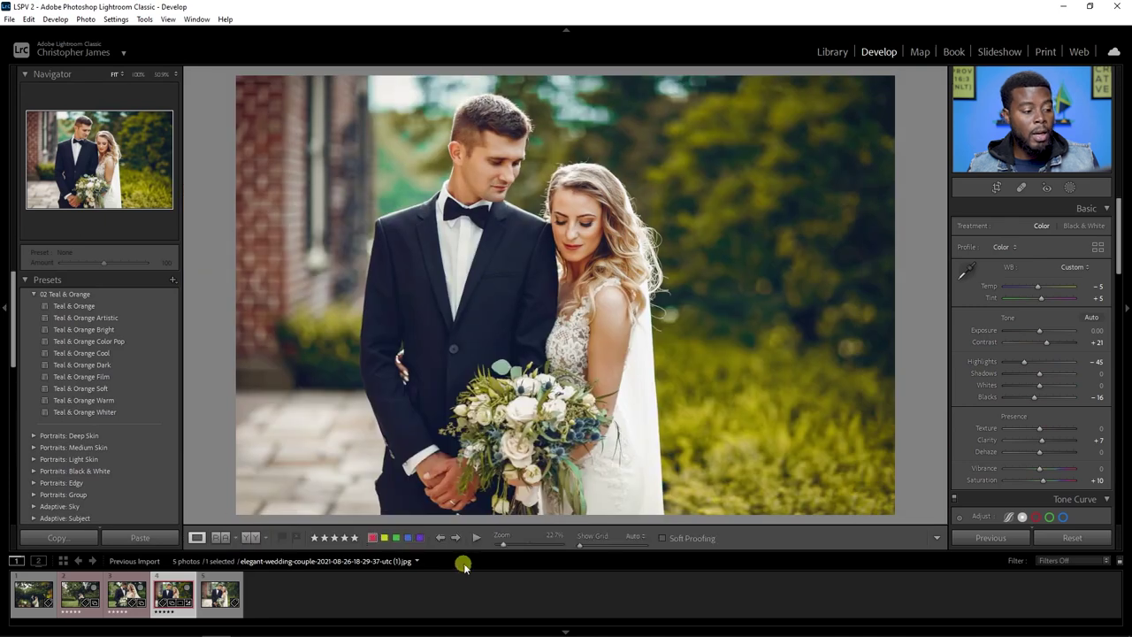
click(74, 539)
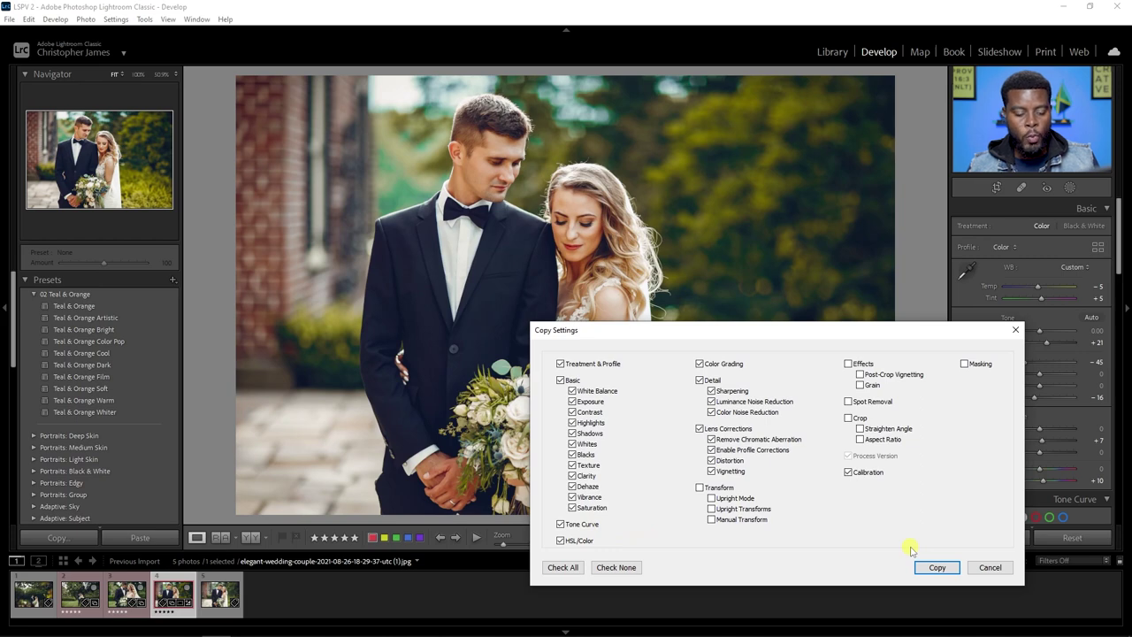
click(938, 568)
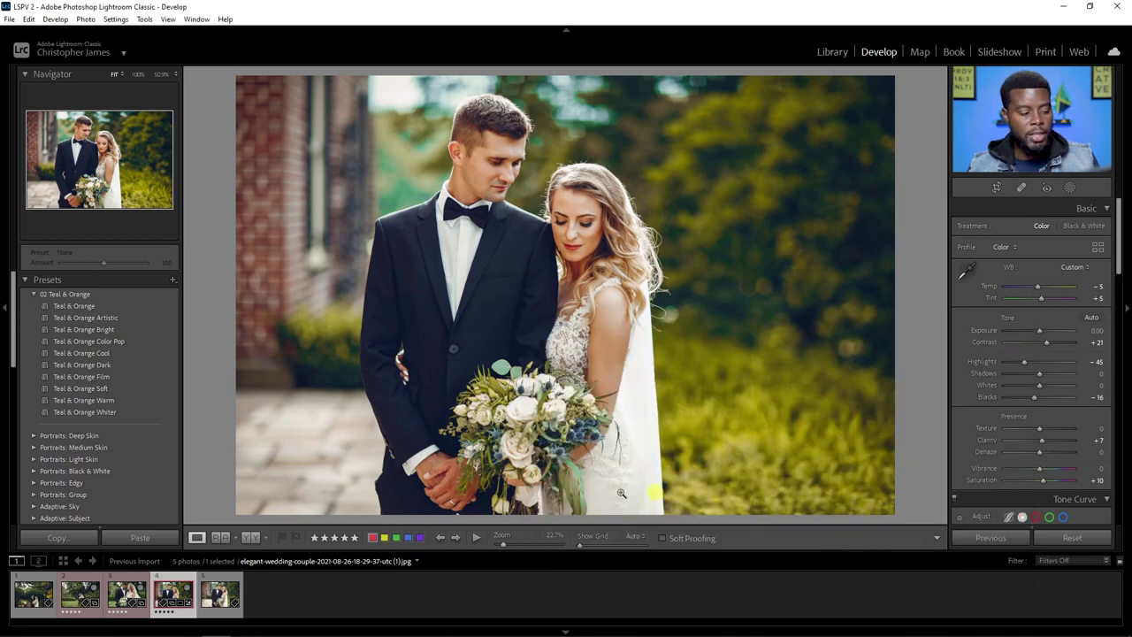
click(121, 591)
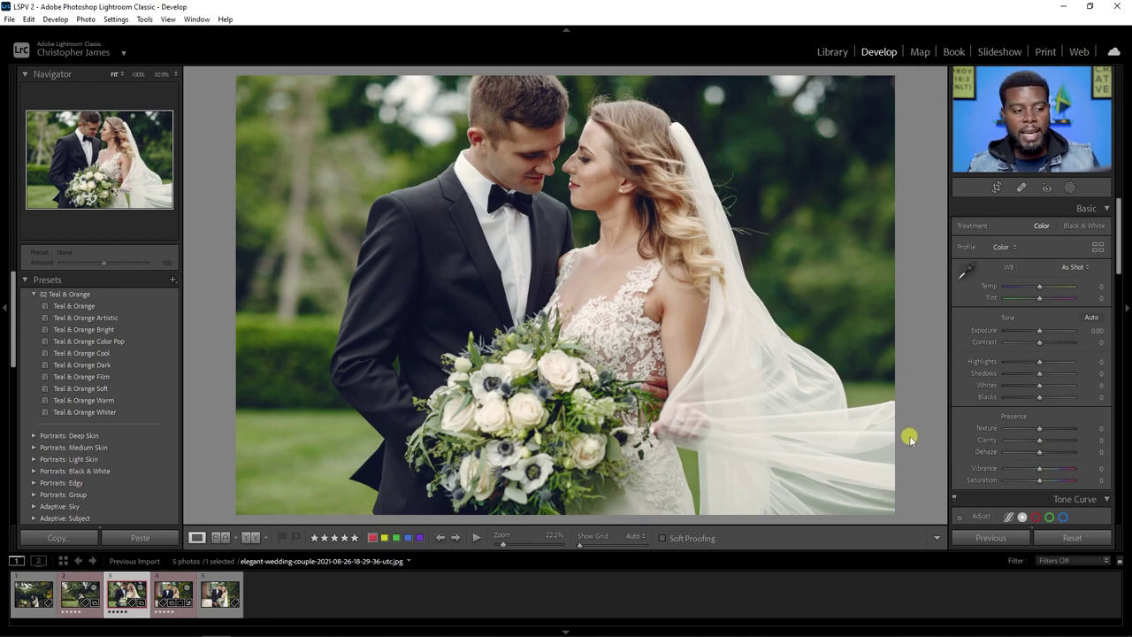
- Paste the copied wedding grade onto the third photo and compare it with the next one
click(147, 539)
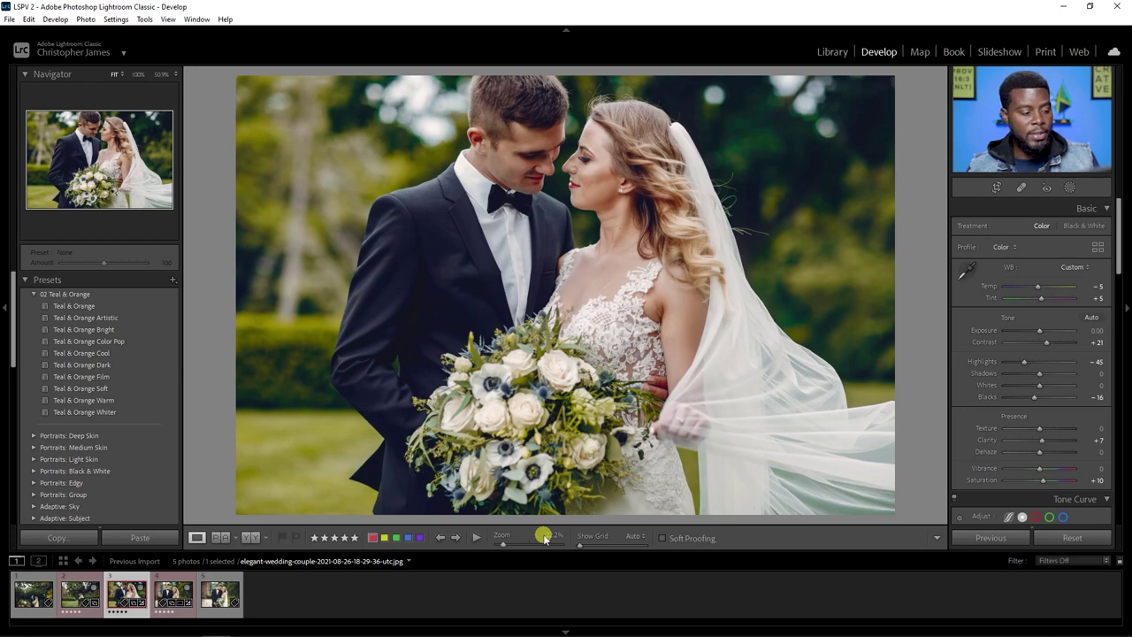
key(Right)
key(Left)
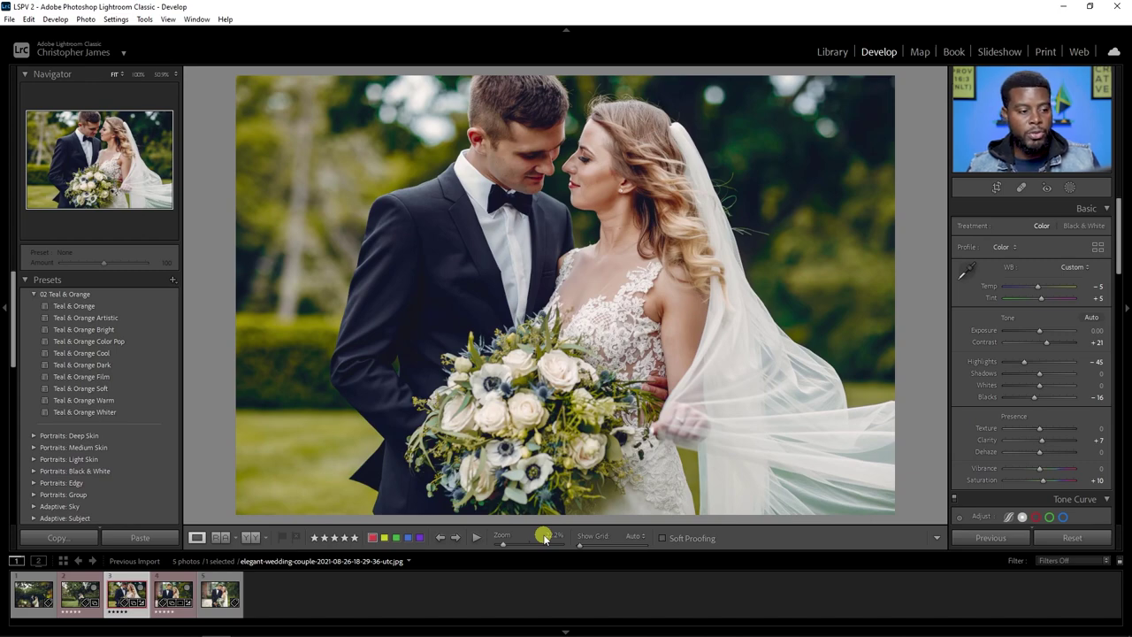
key(Right)
key(Left)
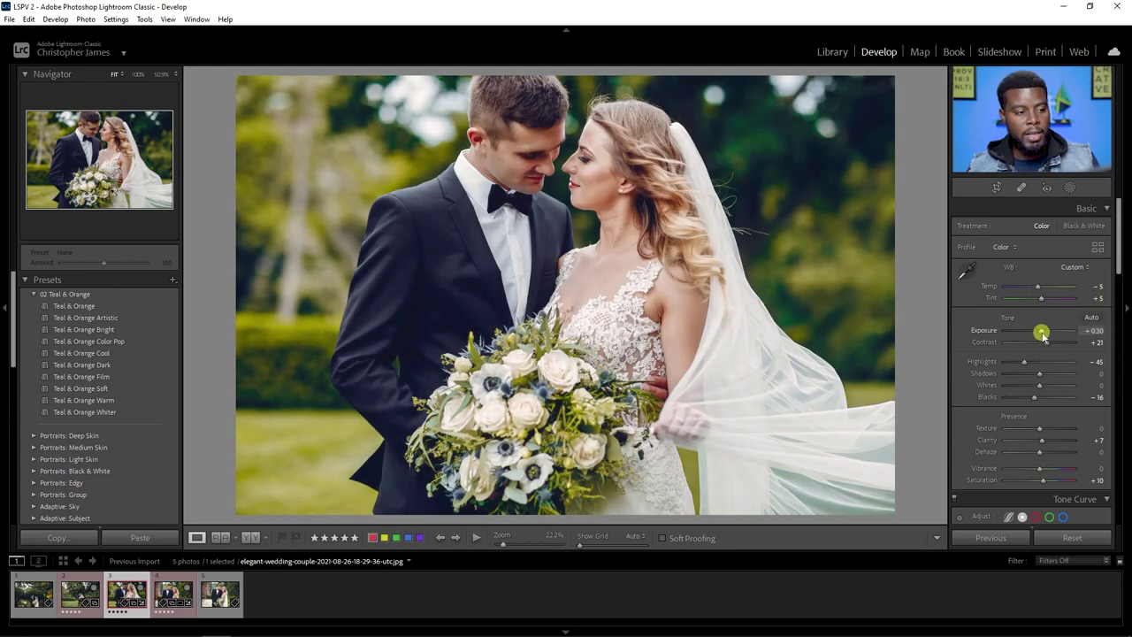
- Raise the photo's exposure to +0.40 and rate it five stars
drag(1044, 334, 1046, 334)
click(1011, 338)
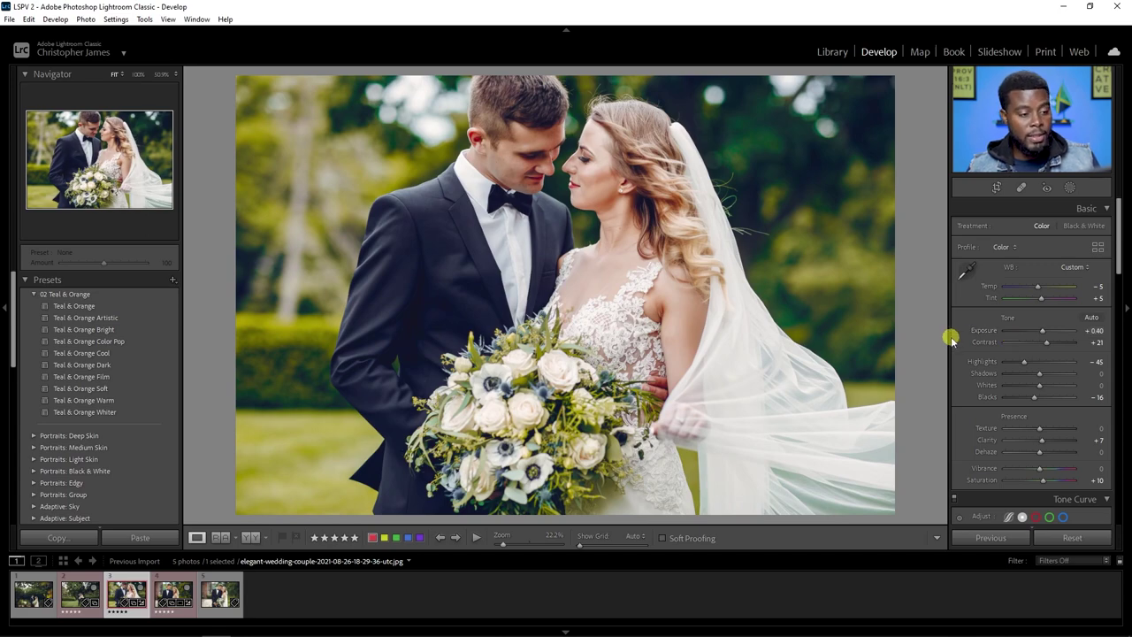
key(Right)
key(Left)
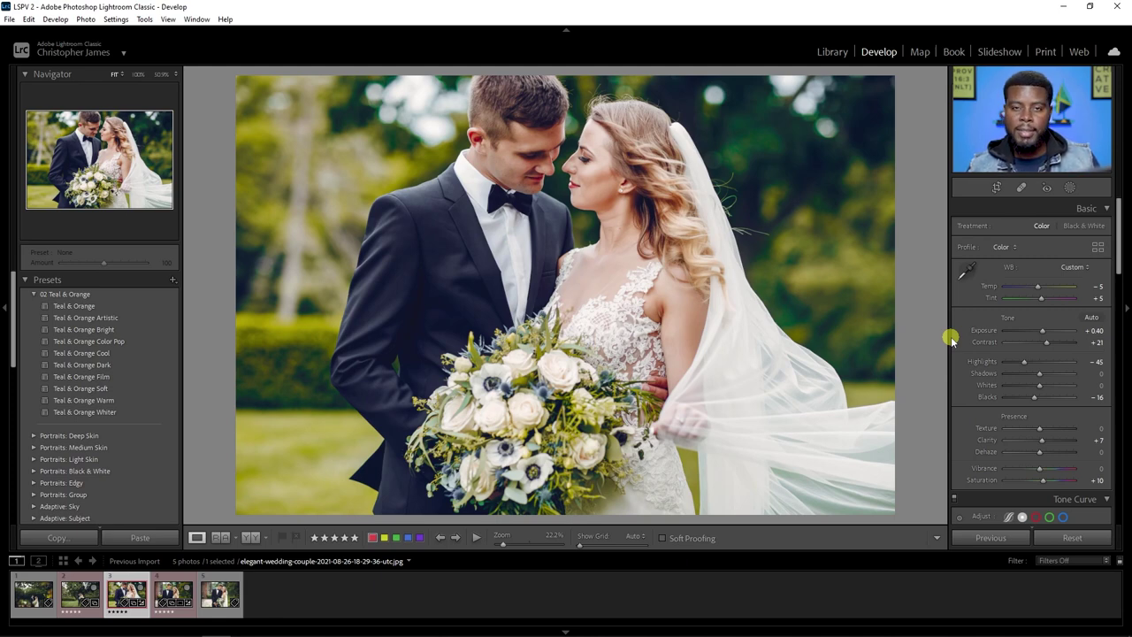
click(356, 538)
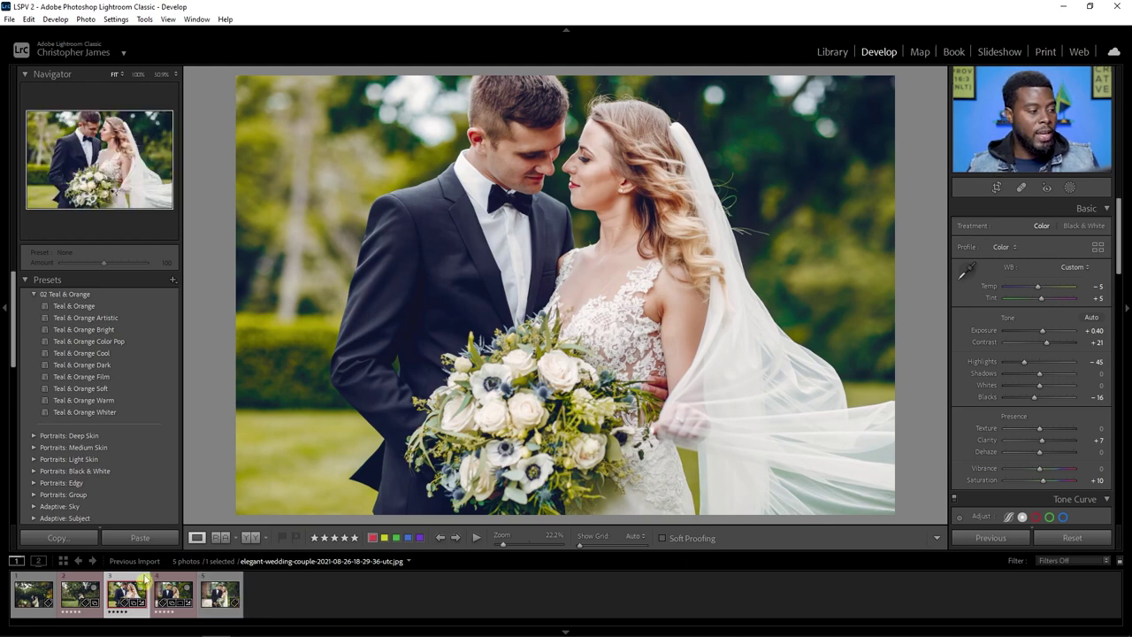
- Create the develop preset 'LSPV 106 Lightroom Wedding Preset' with Exposure unchecked
click(35, 294)
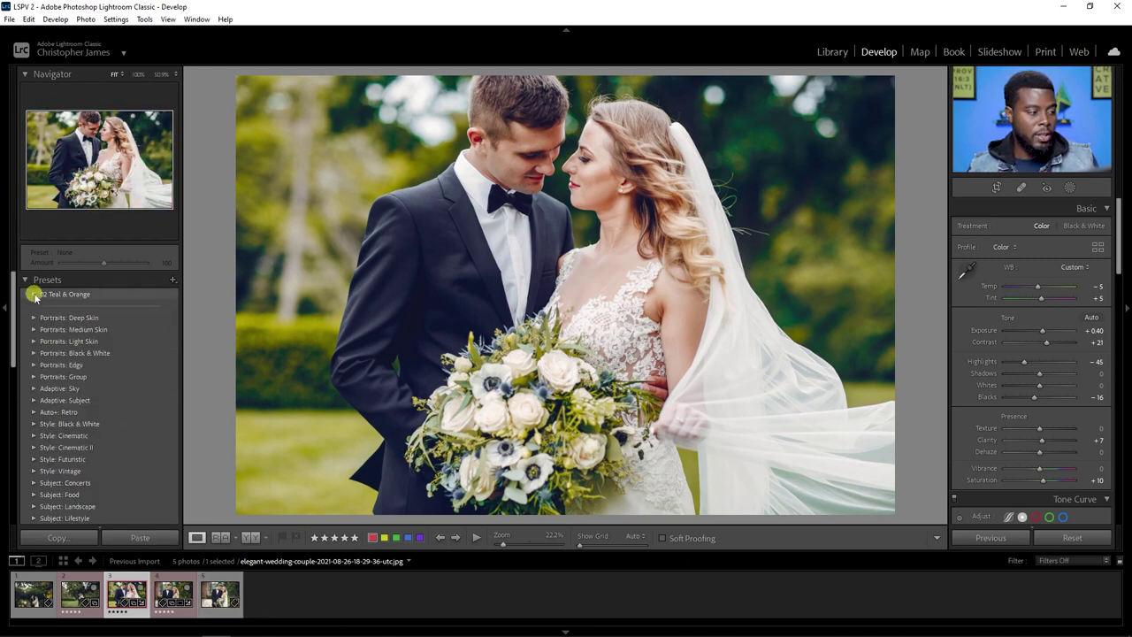
click(171, 280)
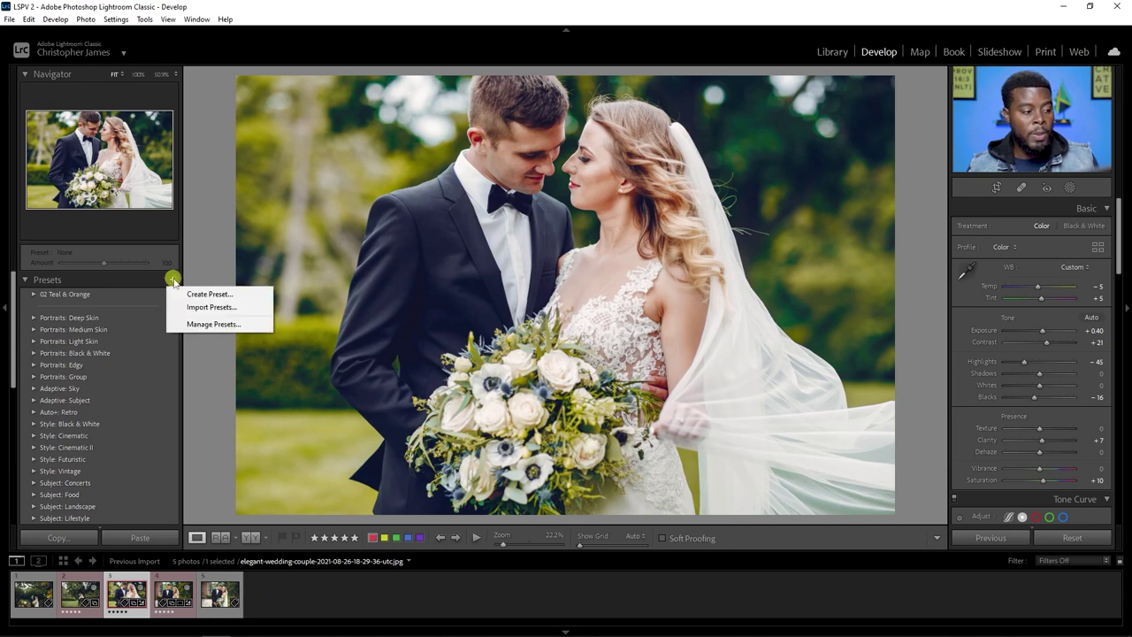
click(207, 295)
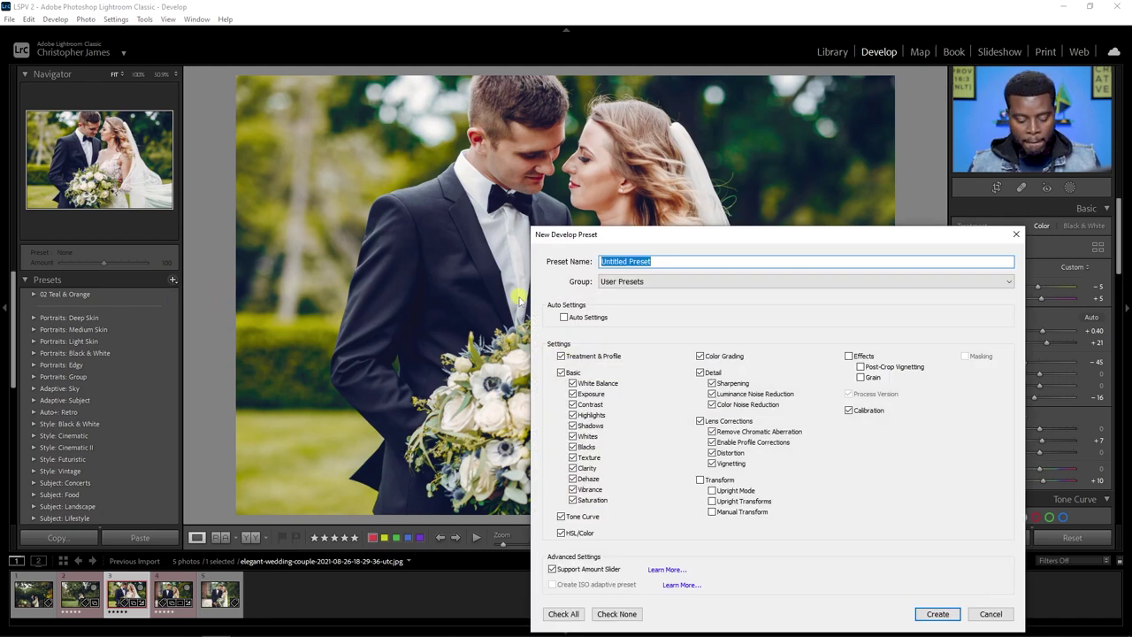
text(LSPV 106 Li)
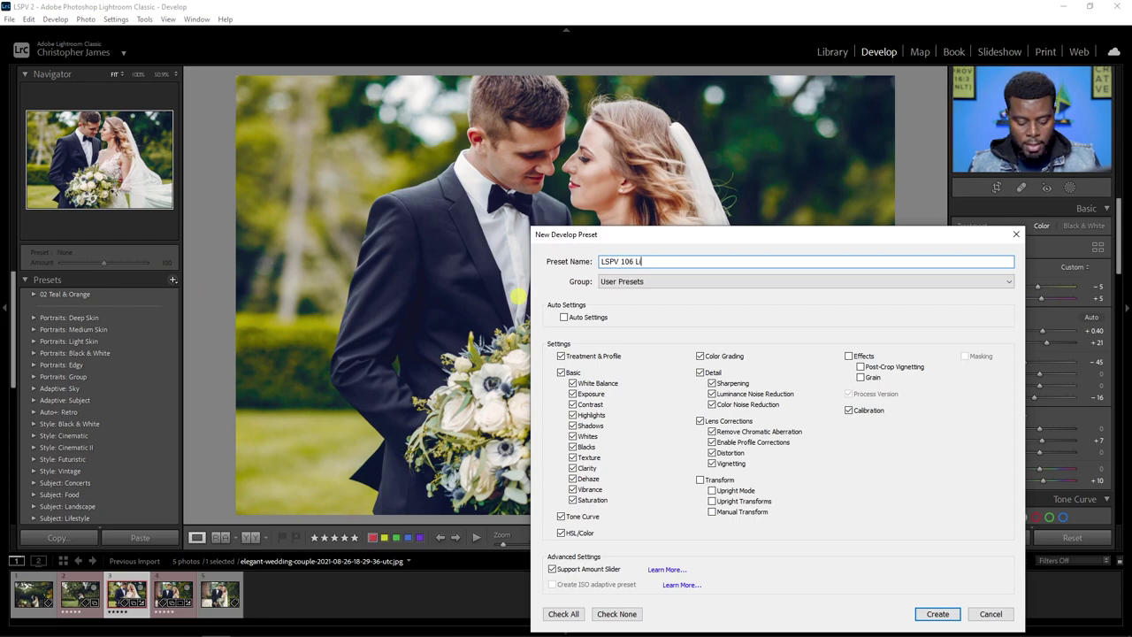
text(ghtroom Prese)
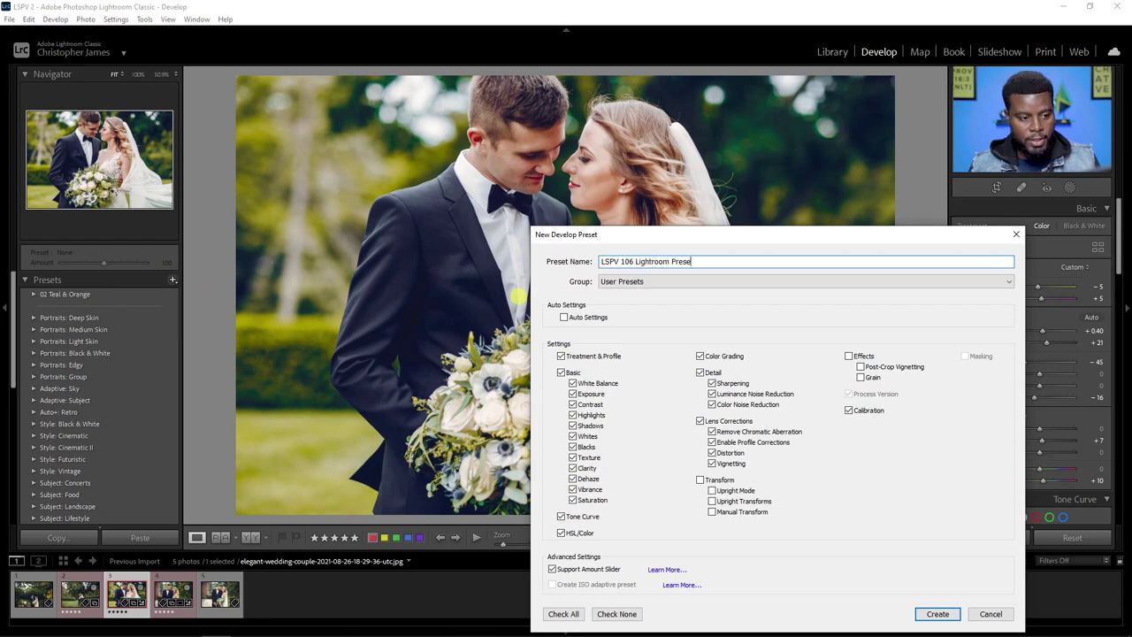
text(t)
click(671, 261)
text(Wedding)
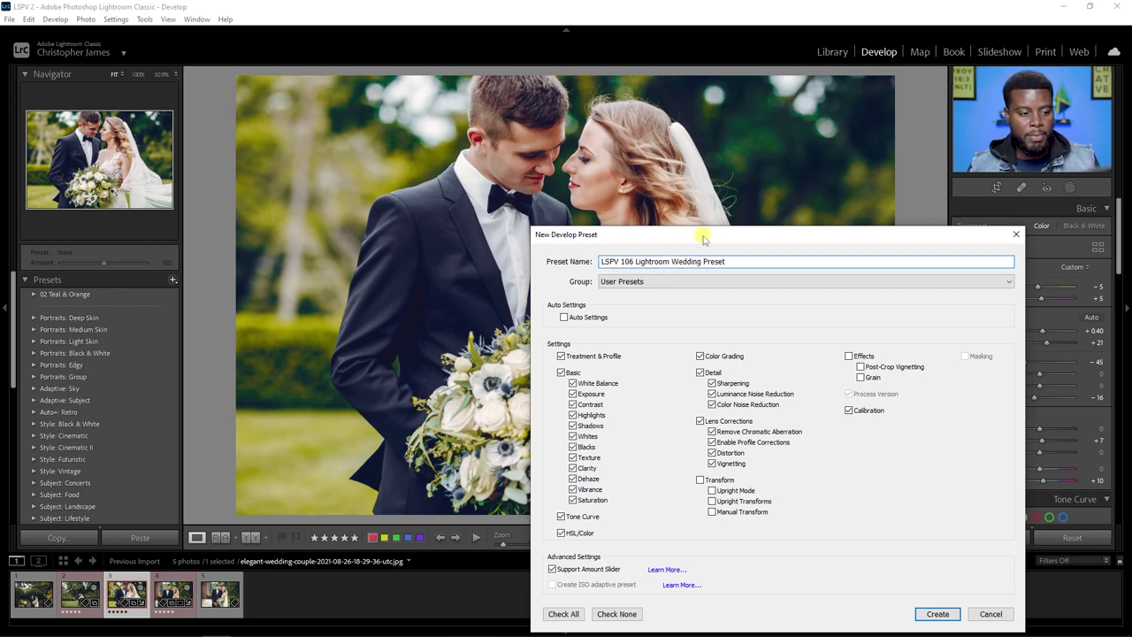
drag(703, 236, 652, 186)
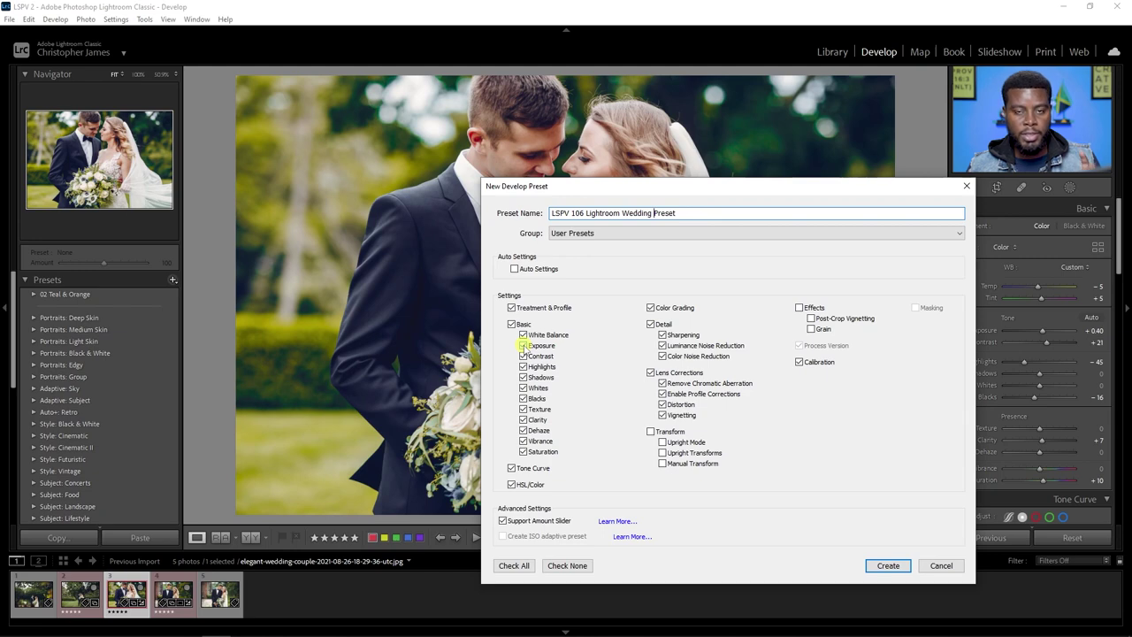
click(524, 345)
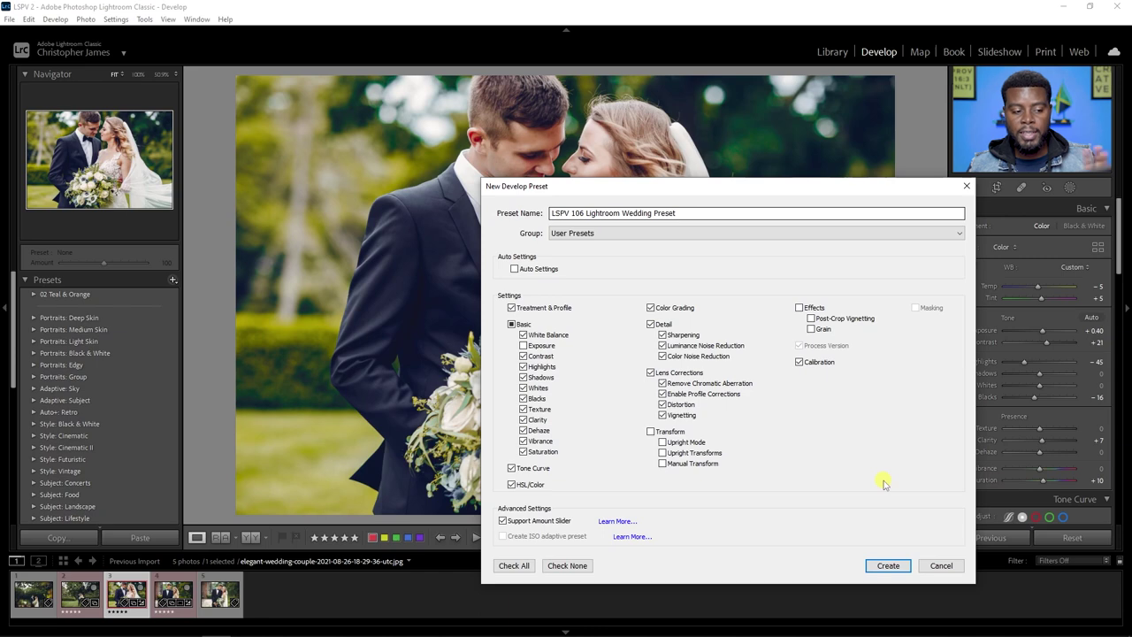
click(888, 566)
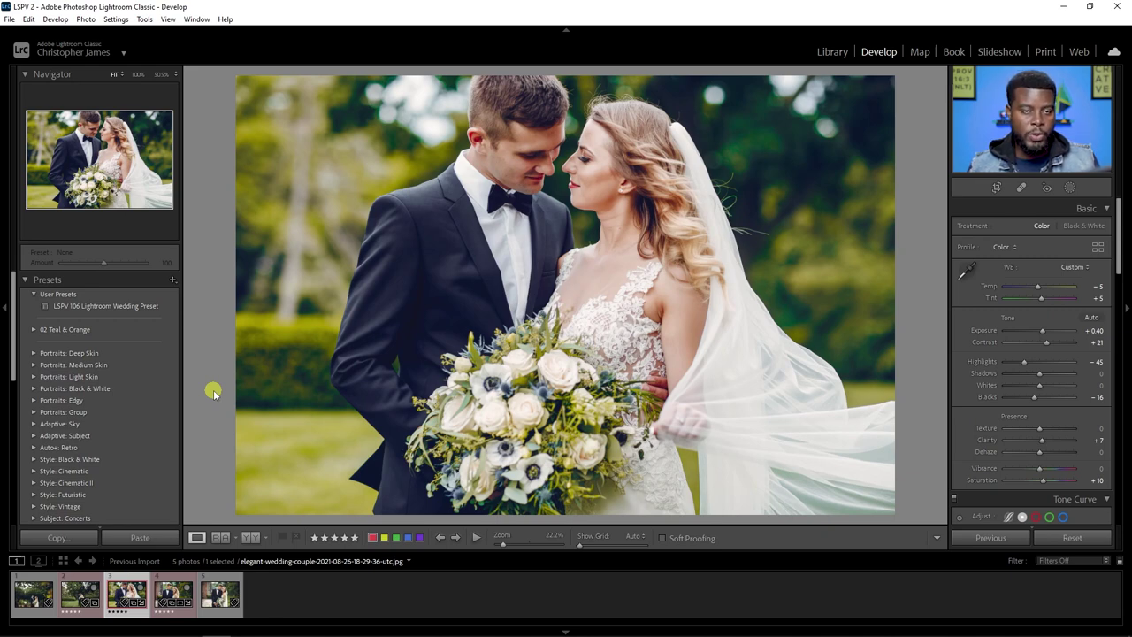
- Apply LSPV 106 Lightroom Wedding Preset to the second photo and view it beside the original
click(70, 598)
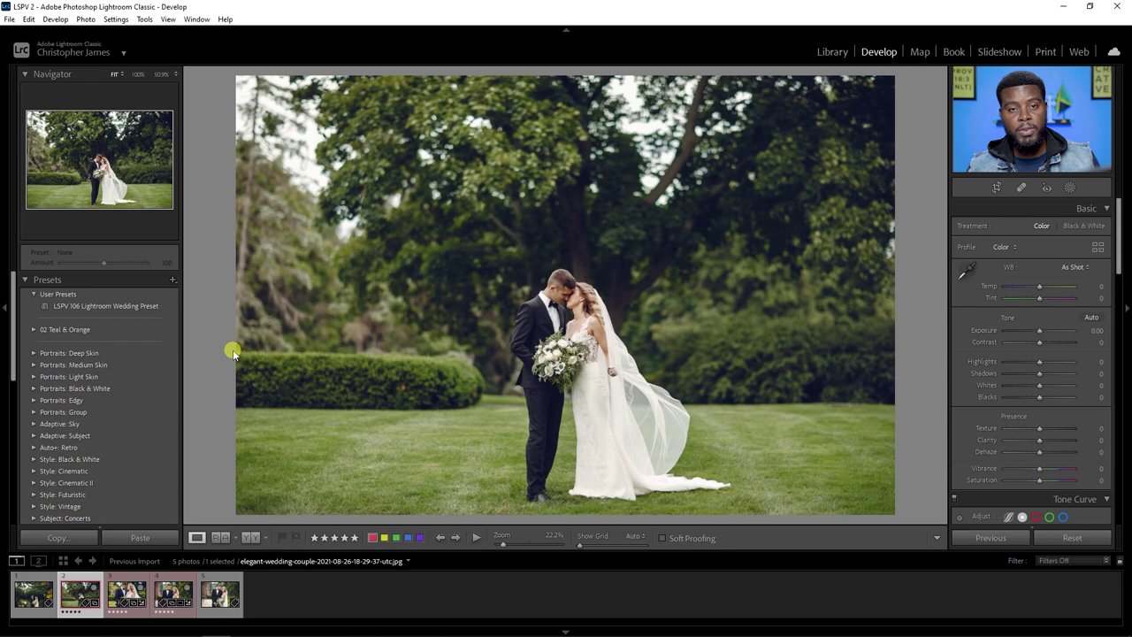
click(165, 306)
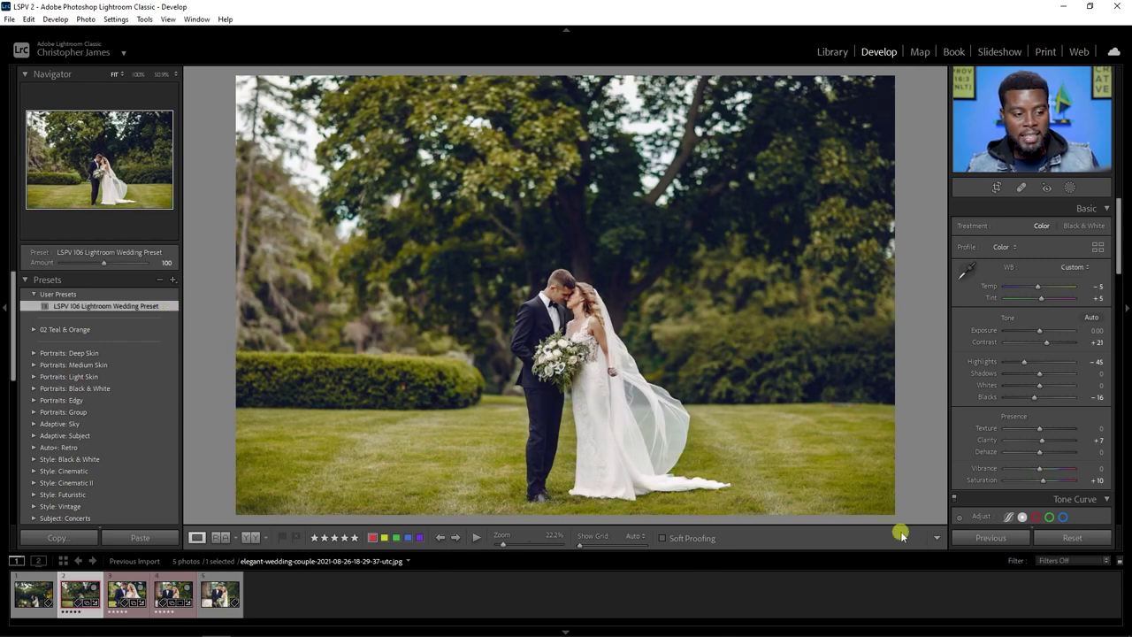
key(shift+y)
key(y)
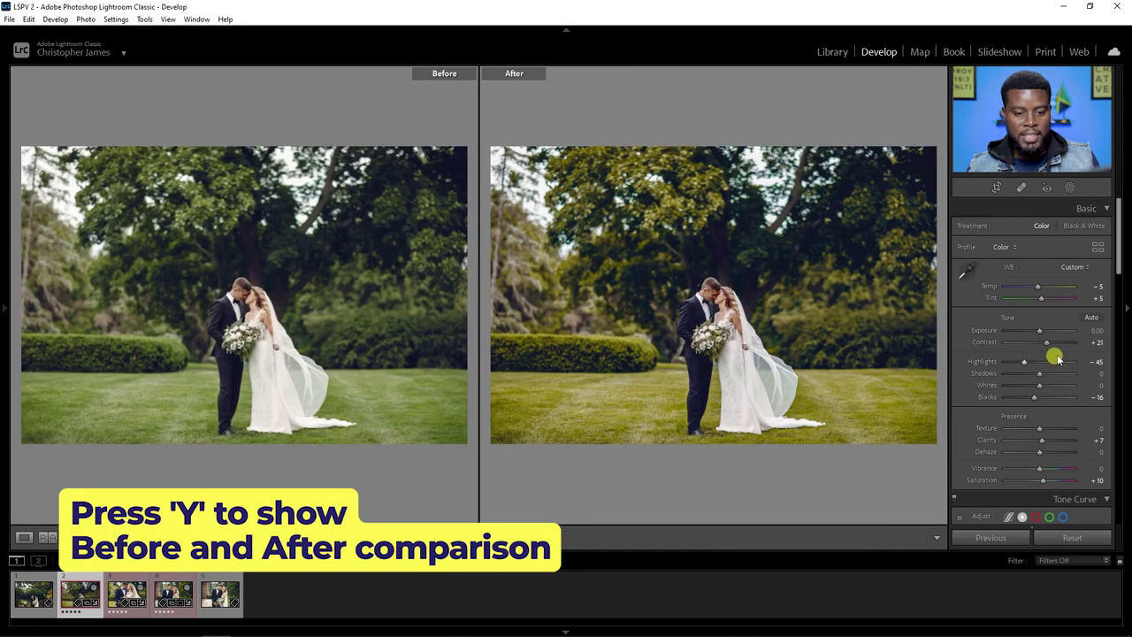
key(Tab)
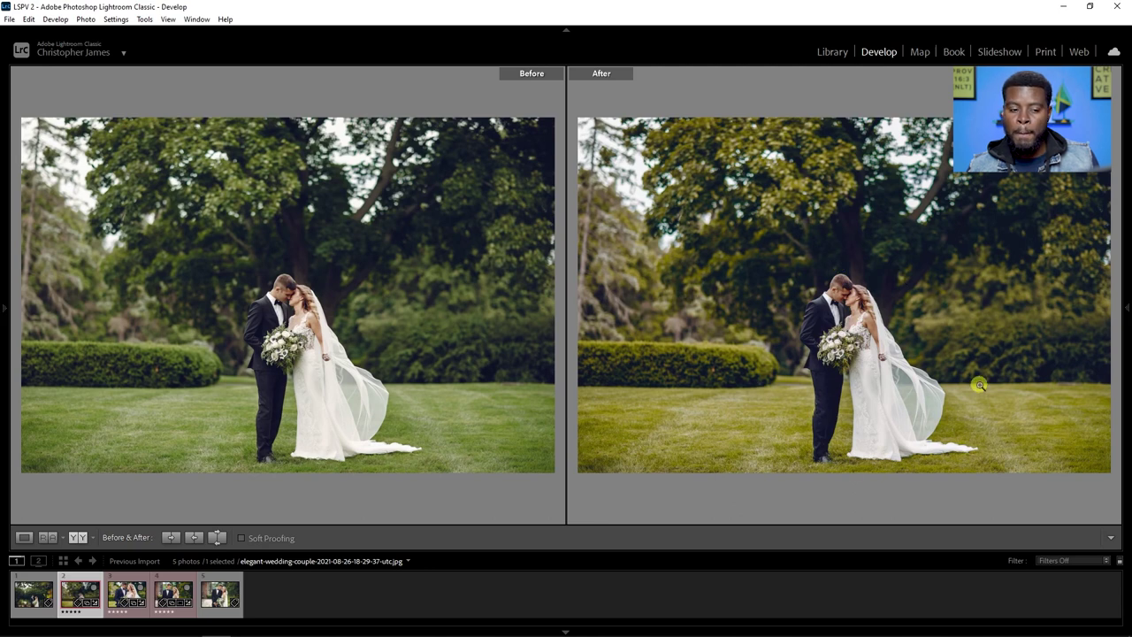
mouse_move(1125, 392)
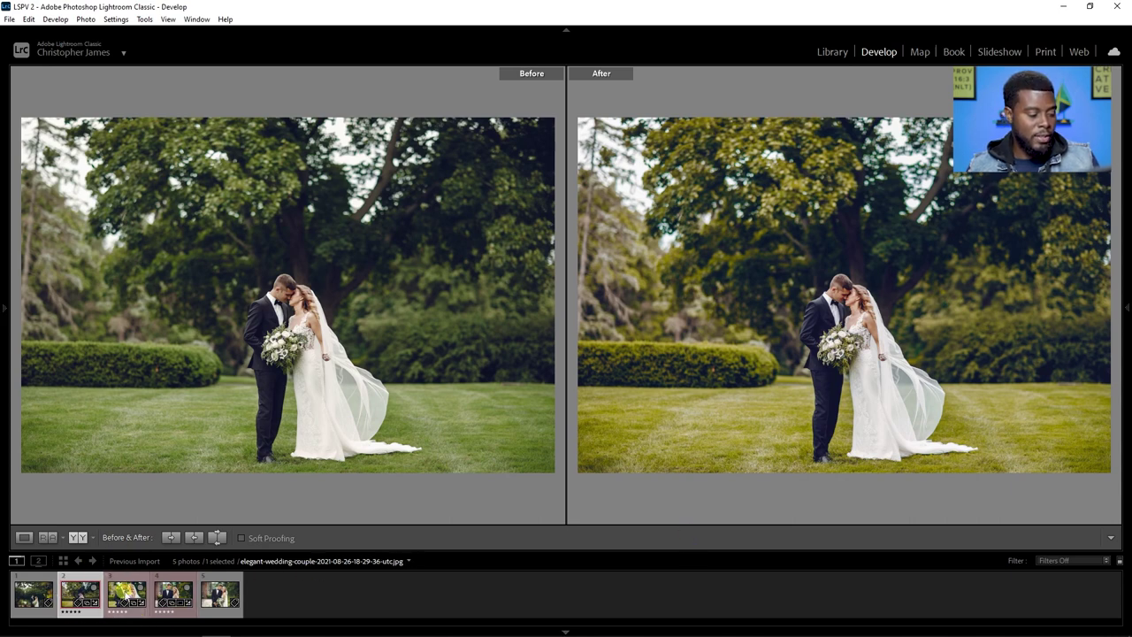
mouse_move(128, 590)
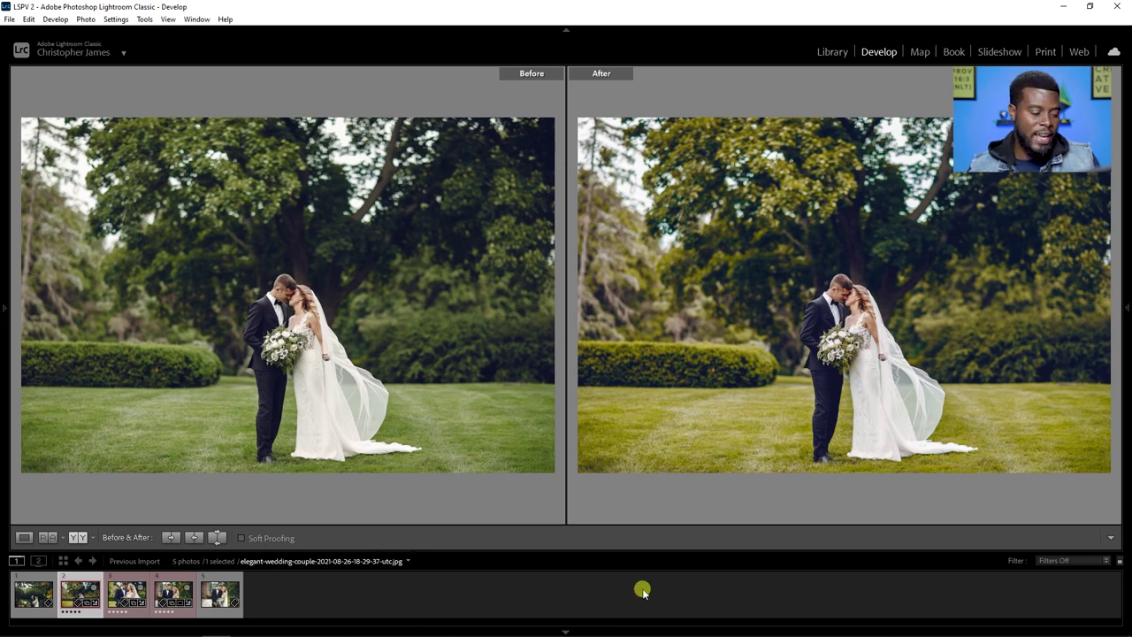
- Select photos 2–4 together and bring up their export settings
shift+click(172, 590)
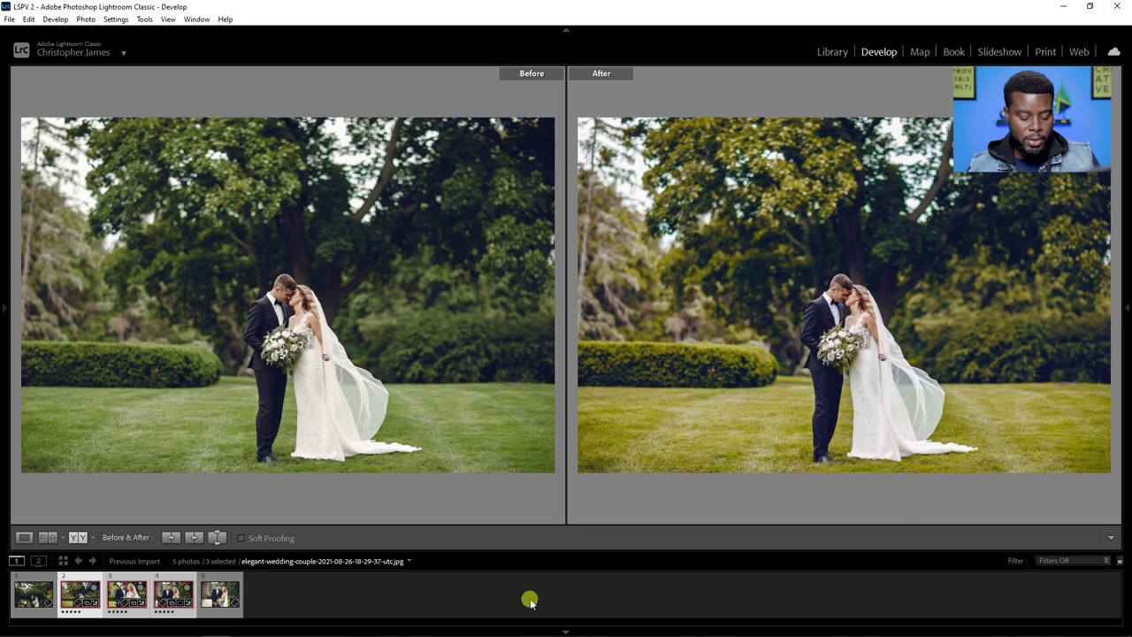
key(ctrl+e)
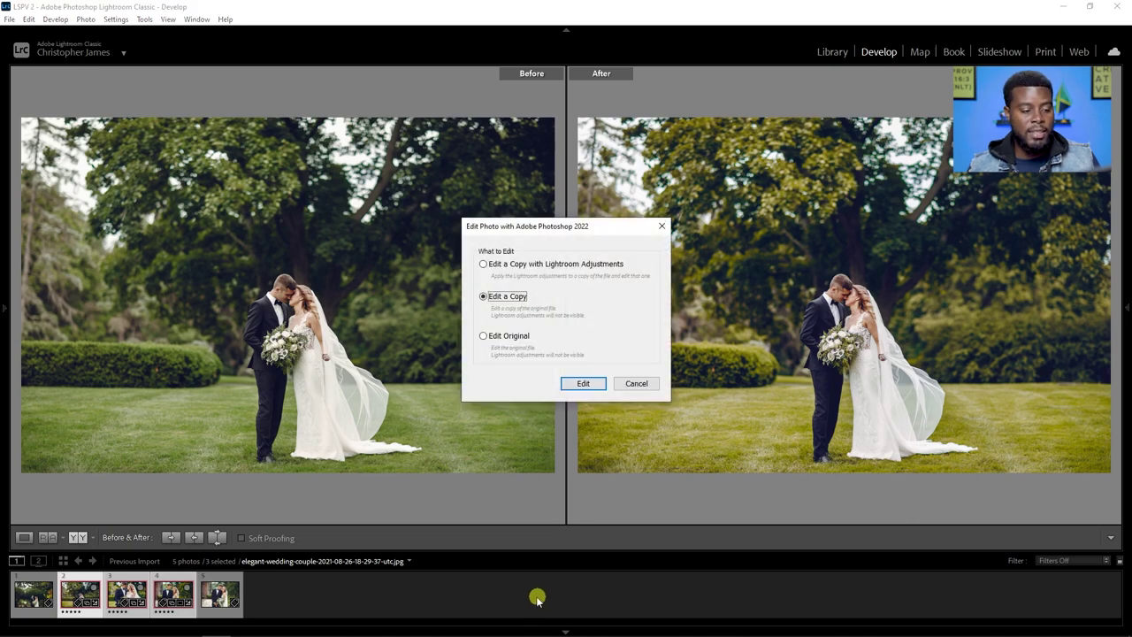
click(640, 383)
key(ctrl+shift+e)
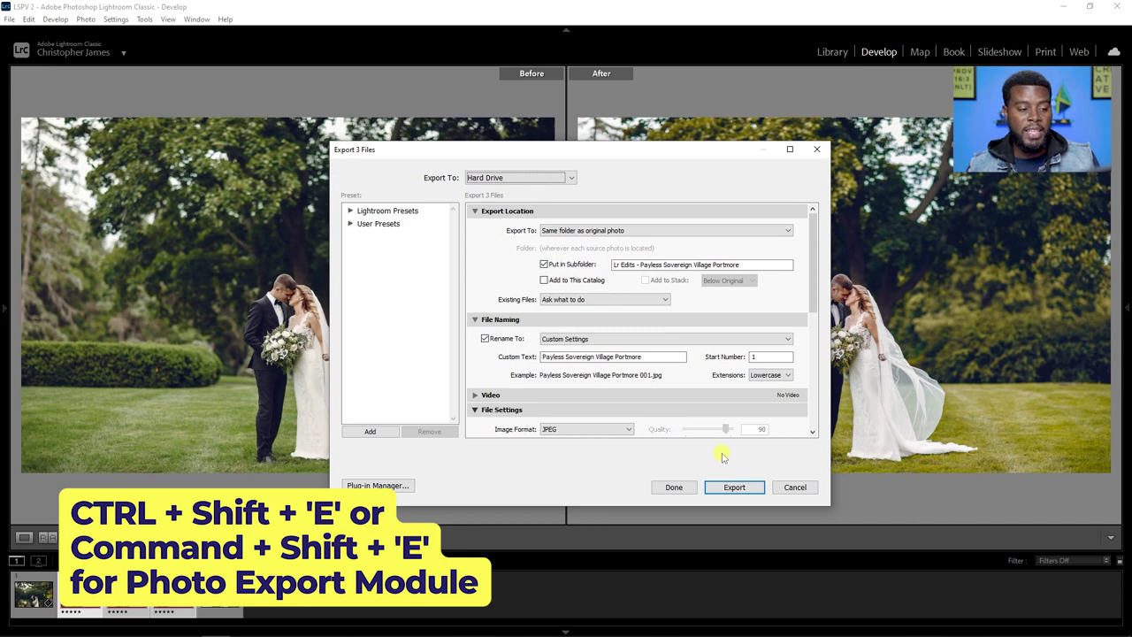
- Rename the export subfolder to 'Lr Edits - LSPV 106 Wedding Edits'
click(641, 265)
click(643, 265)
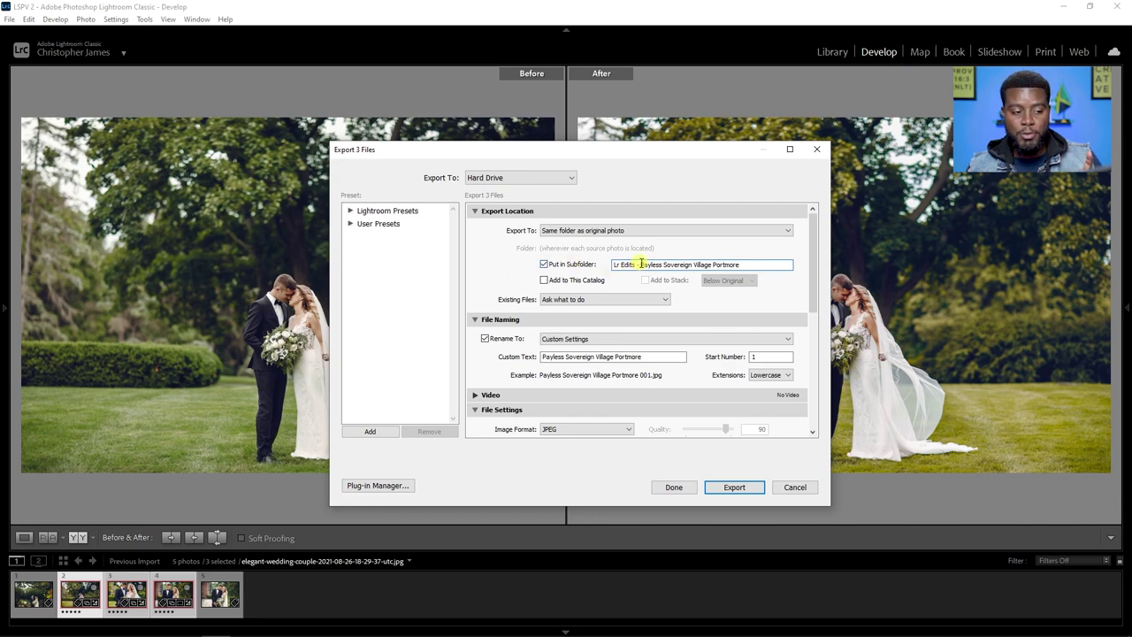
drag(641, 264, 742, 272)
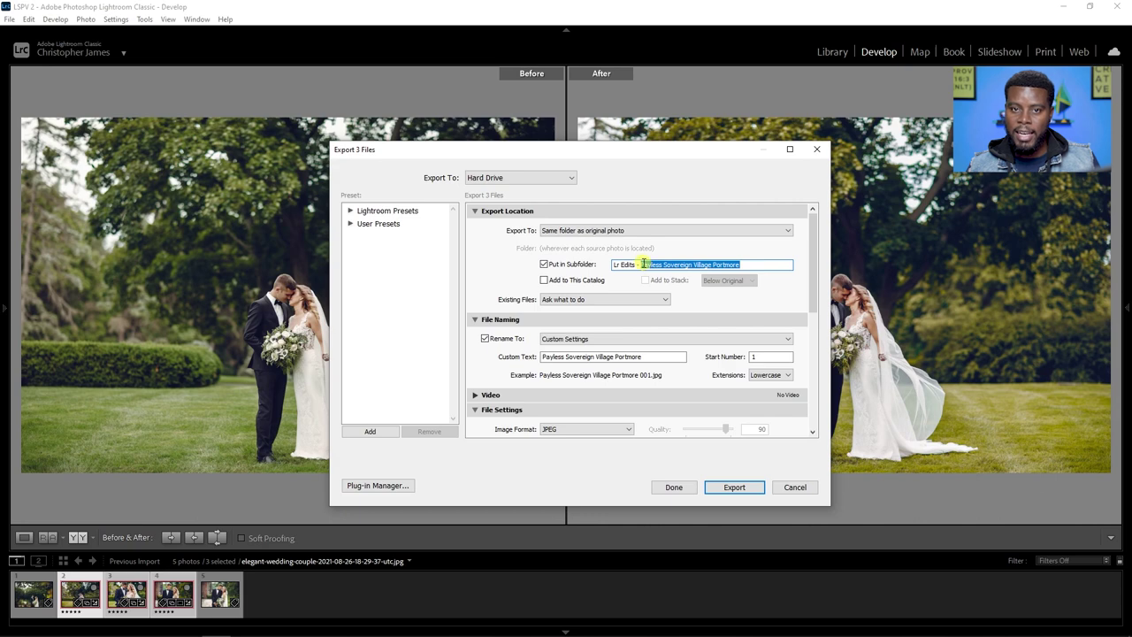
text(L)
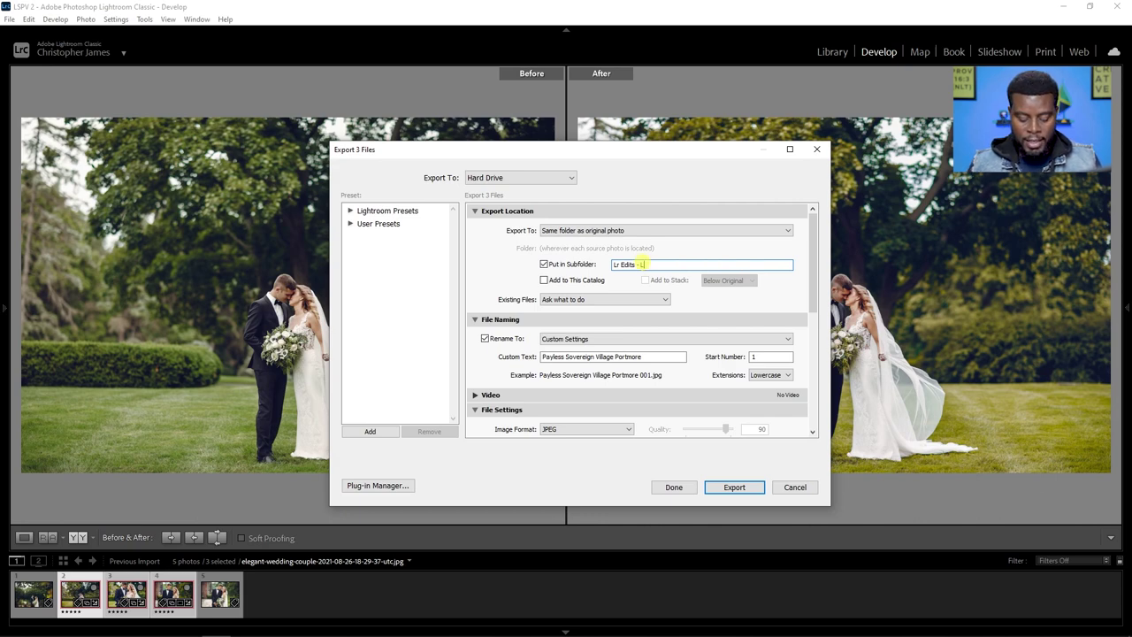
text(SPV 106)
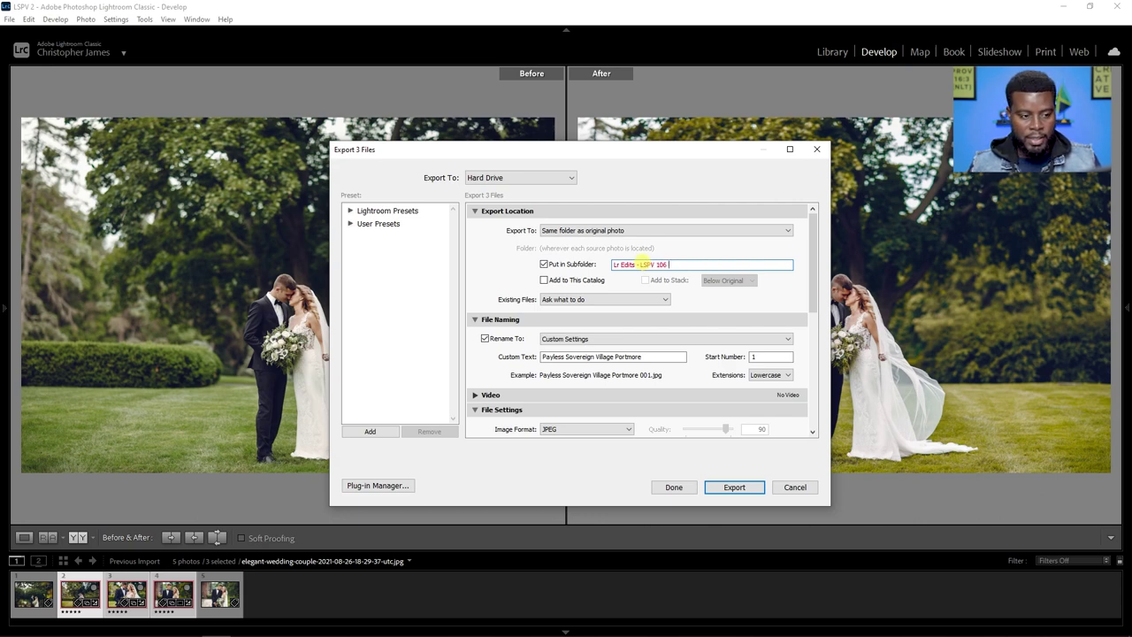
text( Wedding Edits)
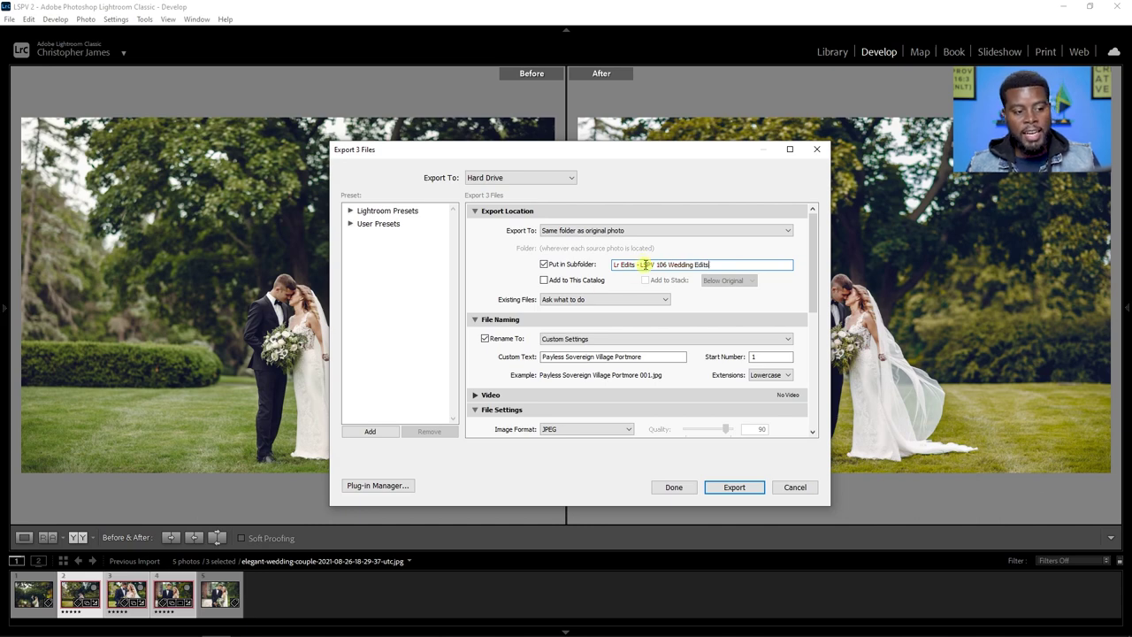
drag(725, 265, 613, 264)
click(725, 265)
drag(725, 265, 641, 265)
- Set the custom file-name text to 'LSPV 106 Wedding Edits'
key(ctrl+c)
triple_click(663, 356)
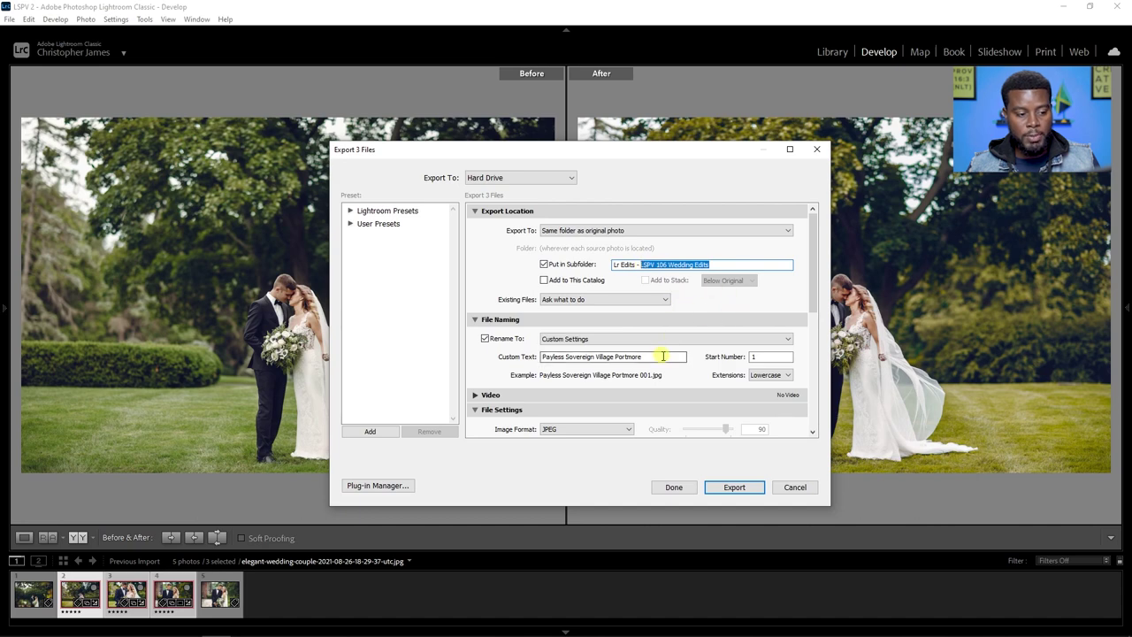
key(ctrl+v)
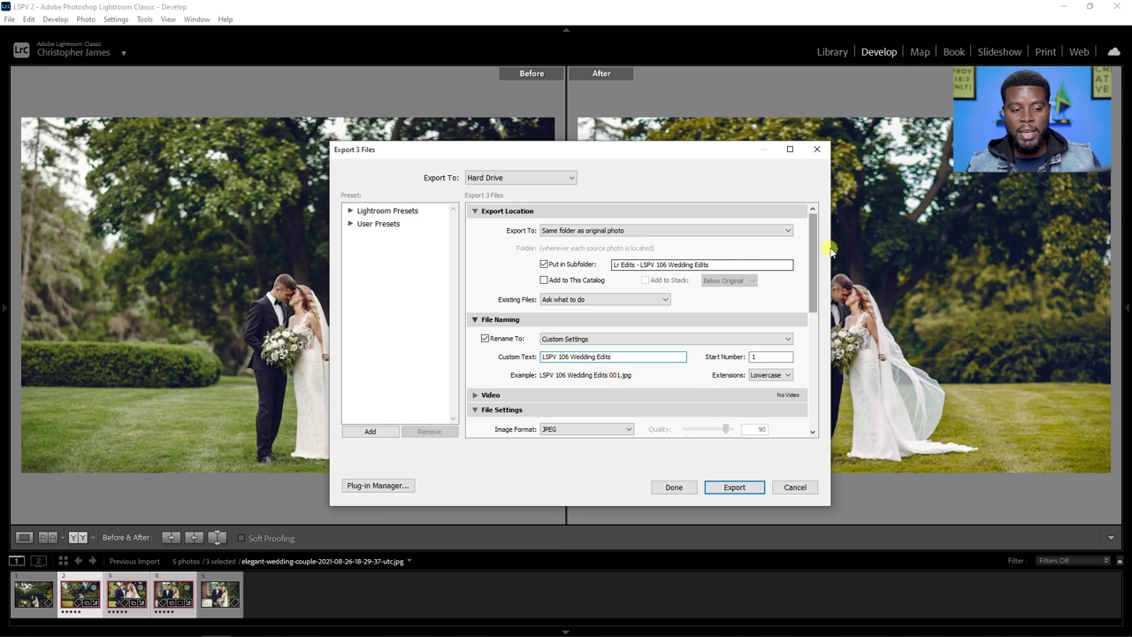
drag(817, 250, 812, 354)
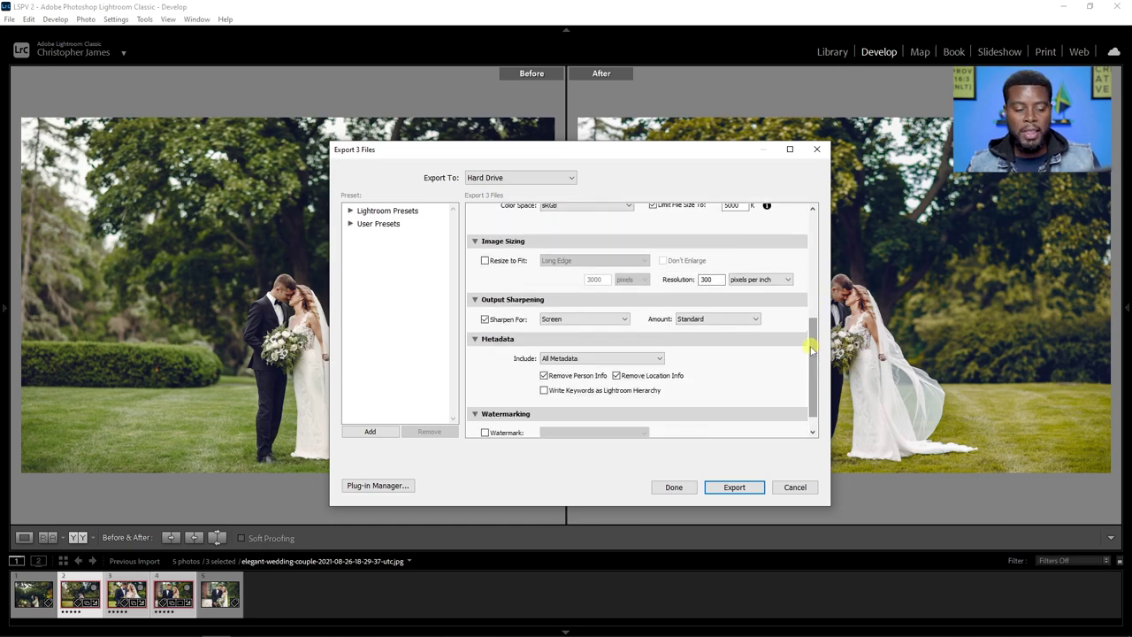
scroll(811, 354, up, 10)
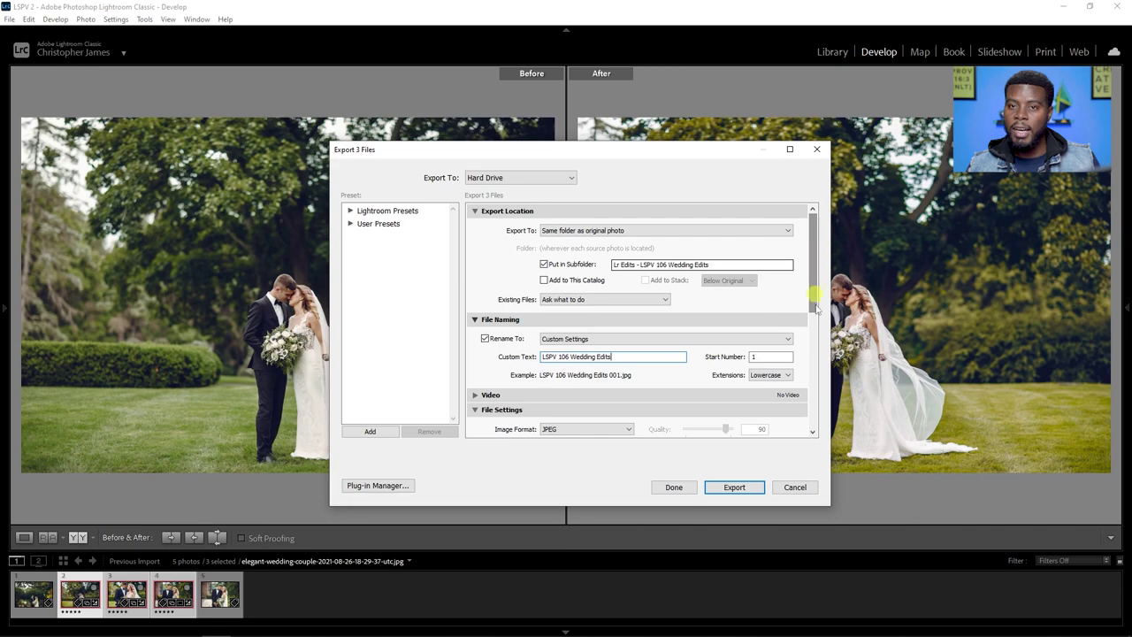